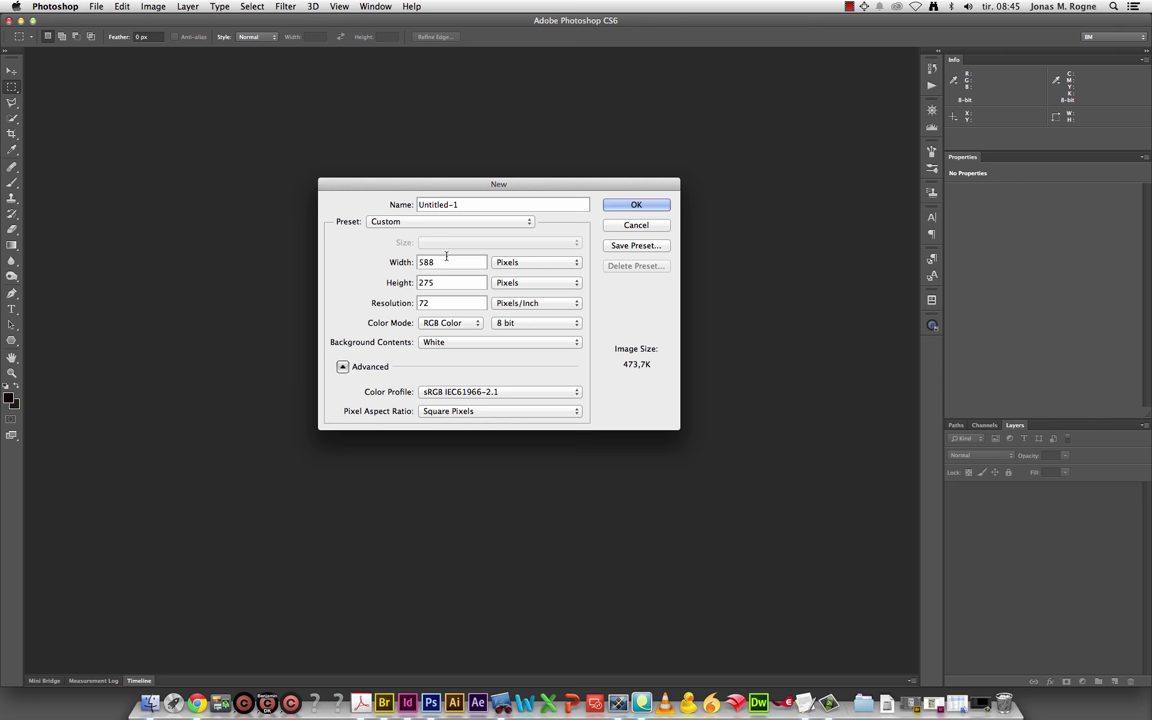
Create a 1920 × 1200 px sRGB document, view it at 100%, and fill the background black
double_click(447, 262)
type("1920")
key("Tab")
type("1200")
left_click(437, 392)
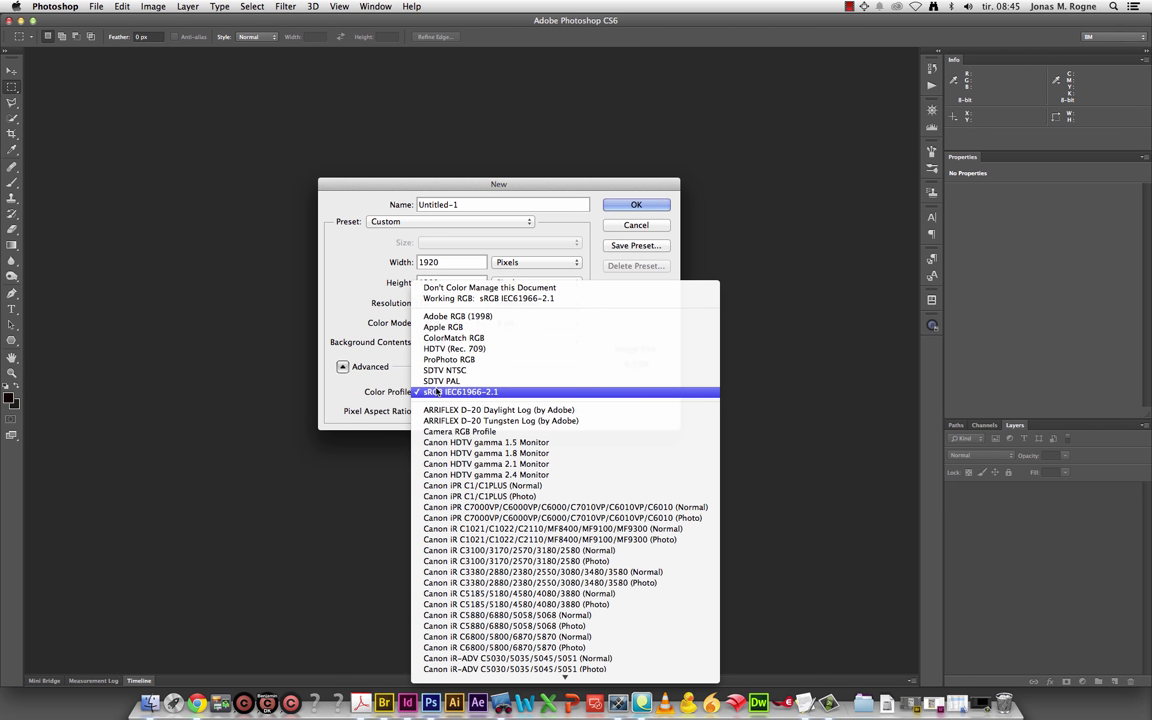
left_click(437, 392)
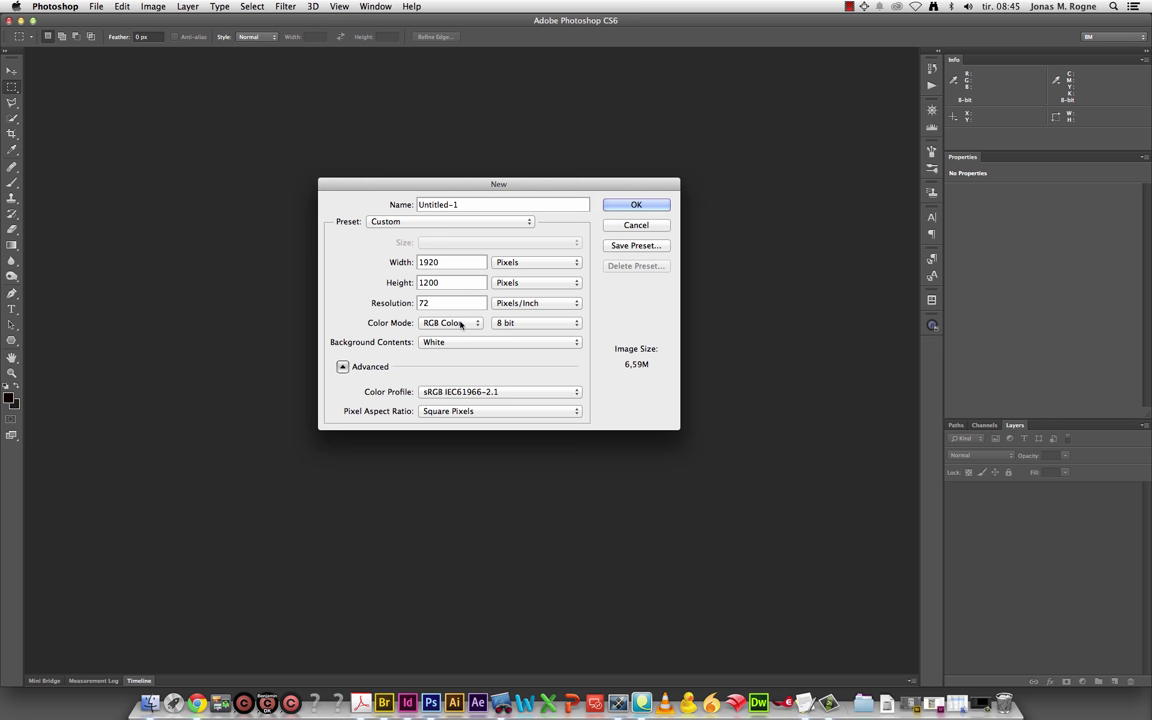
left_click(616, 208)
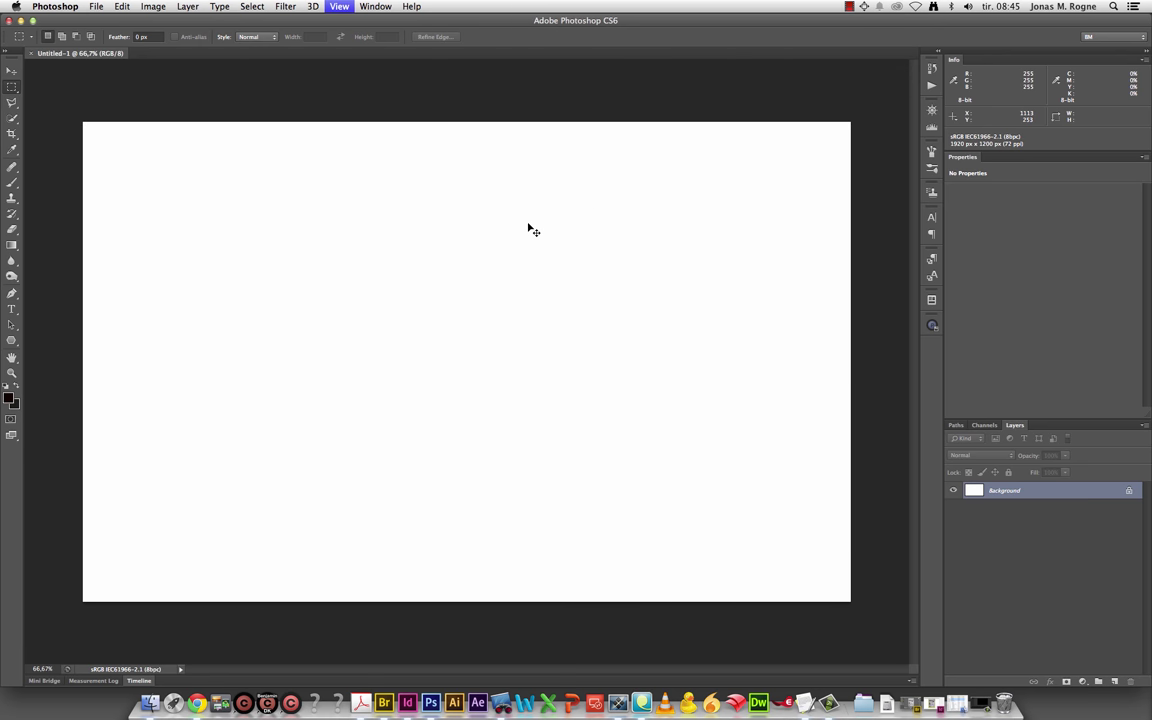
key("super+1")
key("alt+BackSpace")
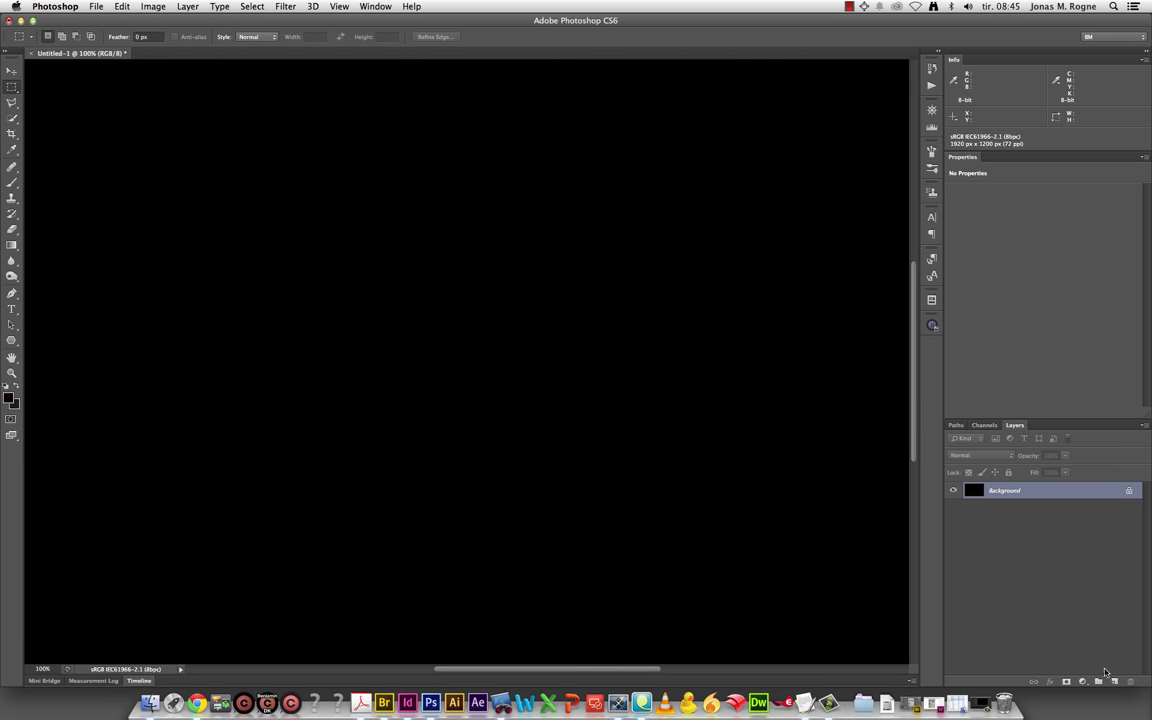
Add 54.2% monochromatic Gaussian noise to the black background
left_click(285, 6)
mouse_move(295, 169)
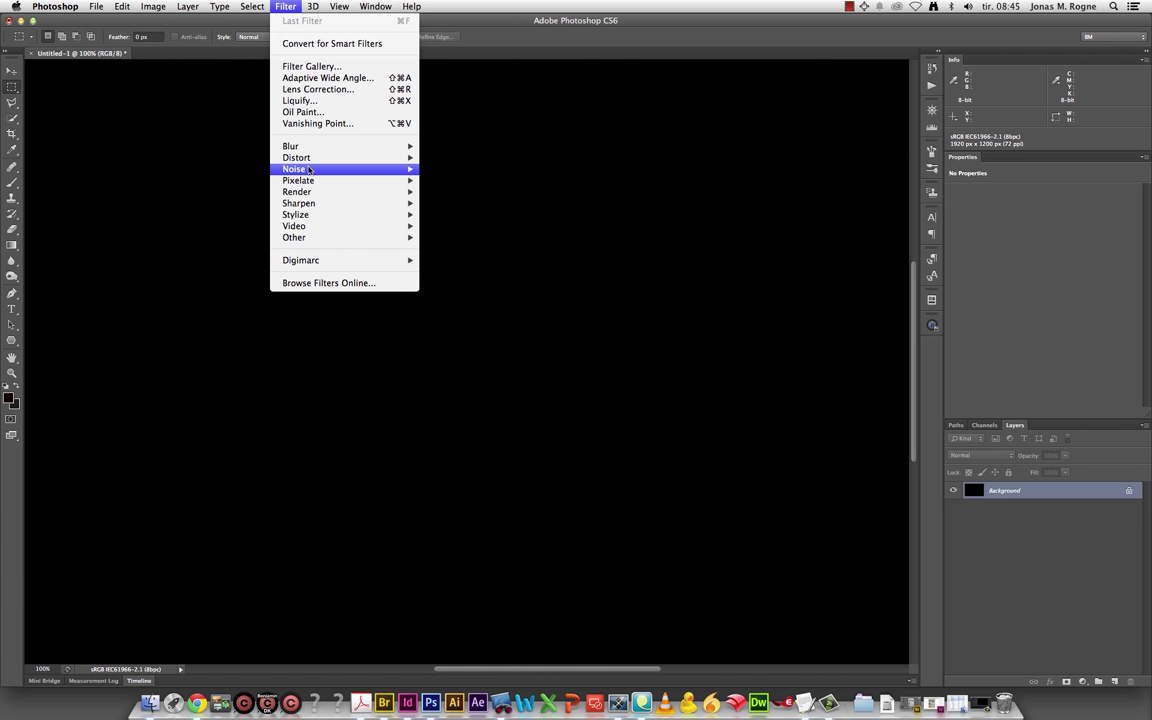
left_click(480, 170)
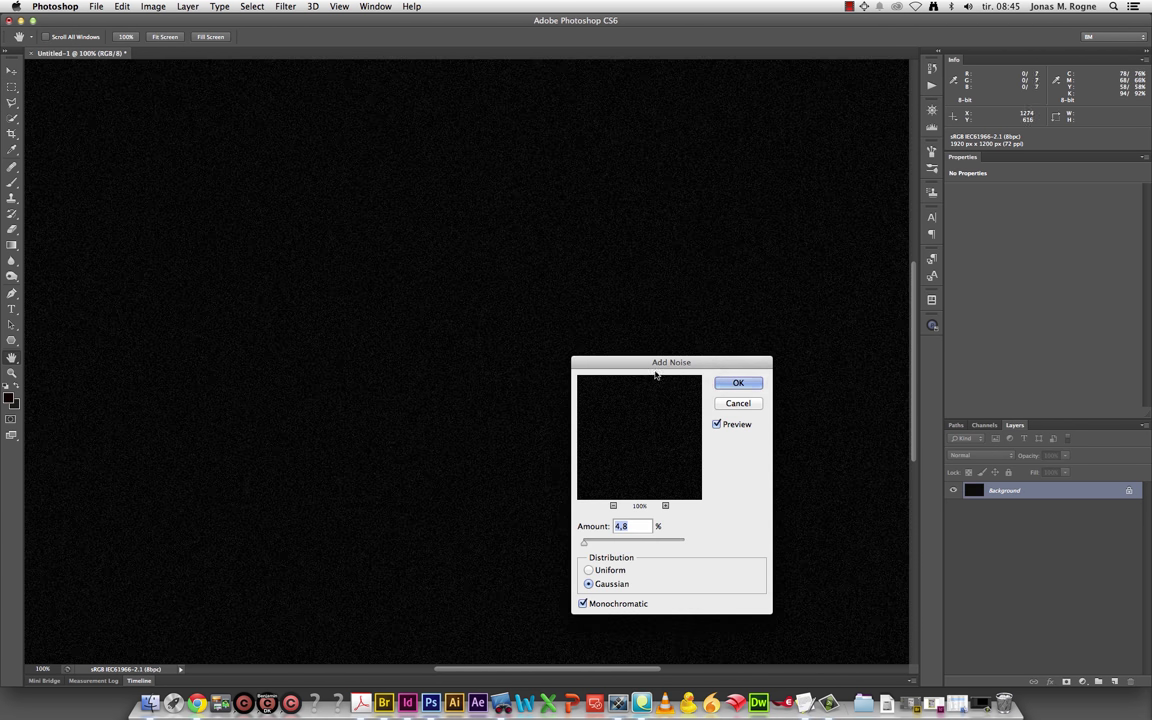
left_click_drag(655, 369, 651, 238)
mouse_move(581, 412)
left_mouse_down()
mouse_move(623, 412)
mouse_move(594, 411)
left_mouse_up()
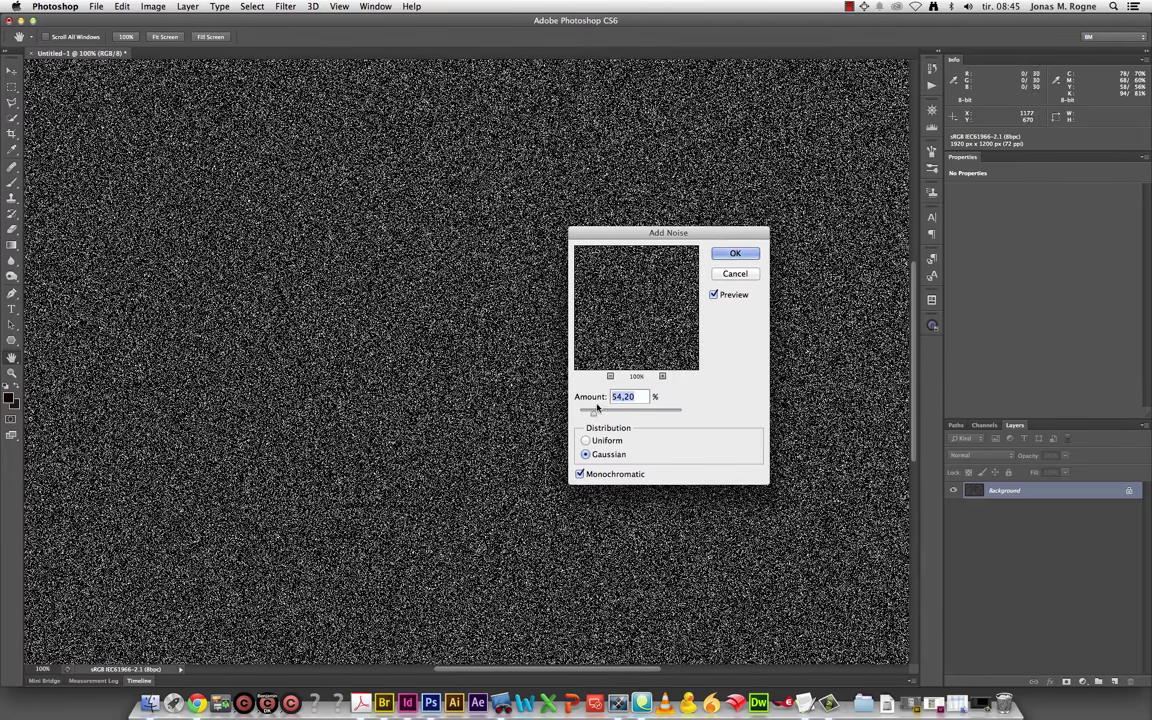
key("Return")
Soften the noise with a slight 0.5 px Gaussian blur
left_click(284, 7)
mouse_move(291, 146)
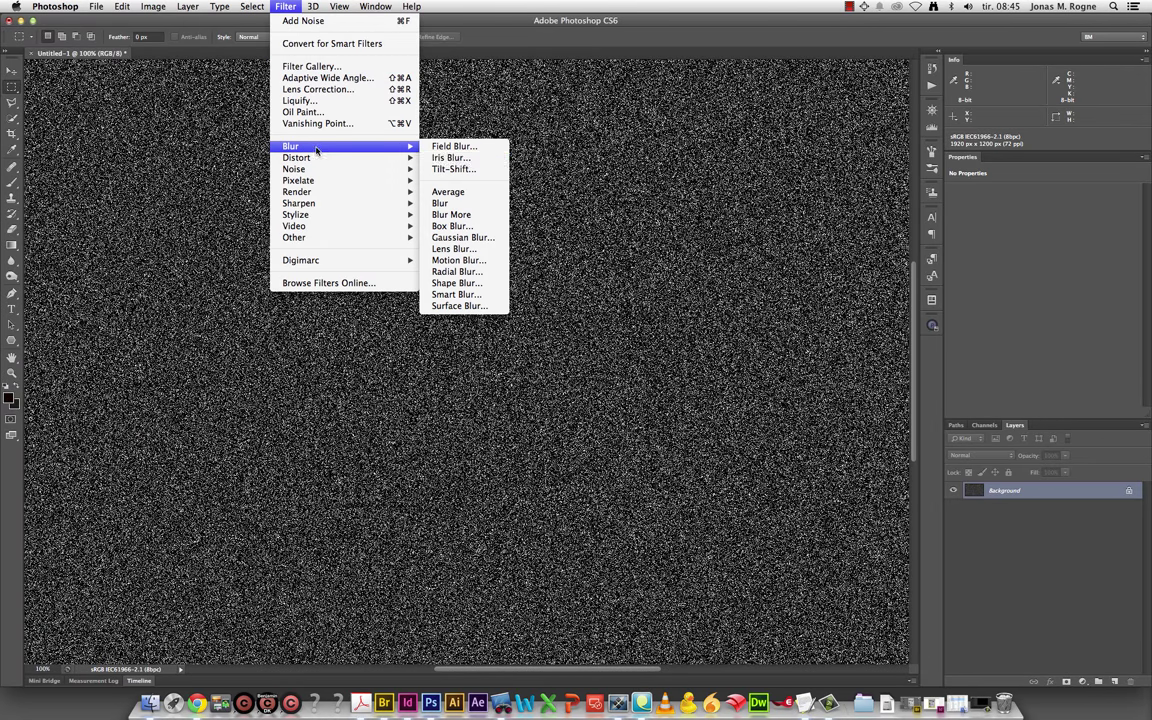
left_click(456, 238)
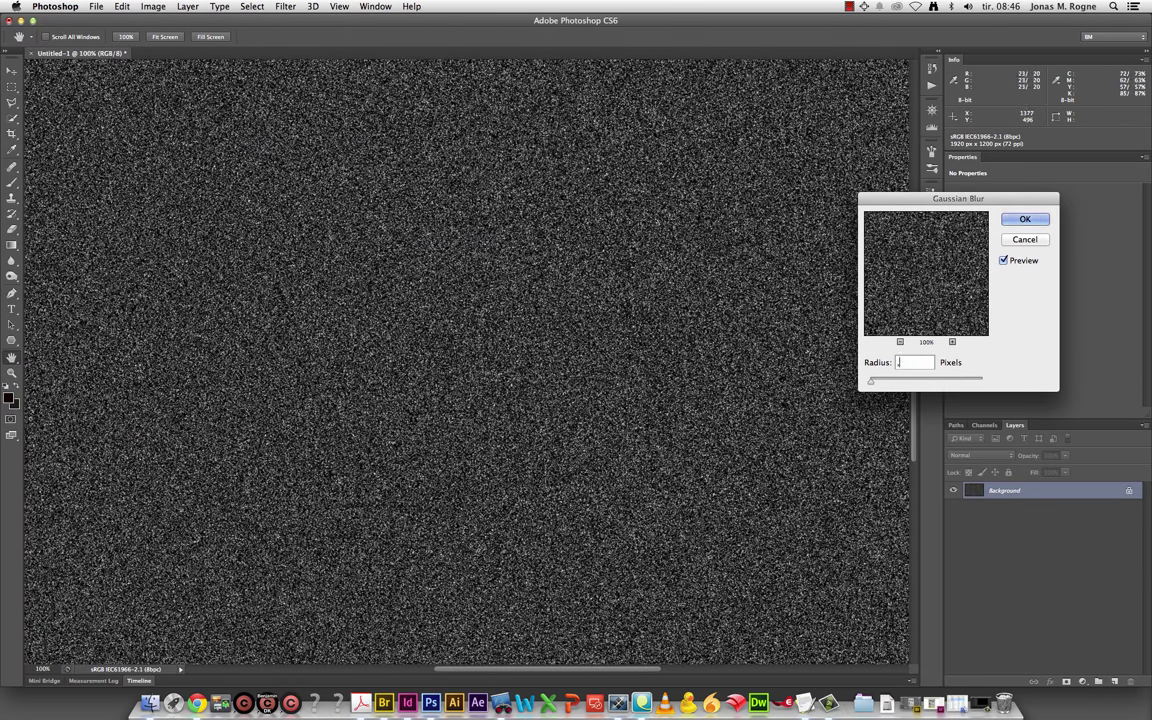
type("5")
key("Return")
Steepen Curves with the black and white sliders, white point at 210, leaving sparse white stars
key("ctrl+m")
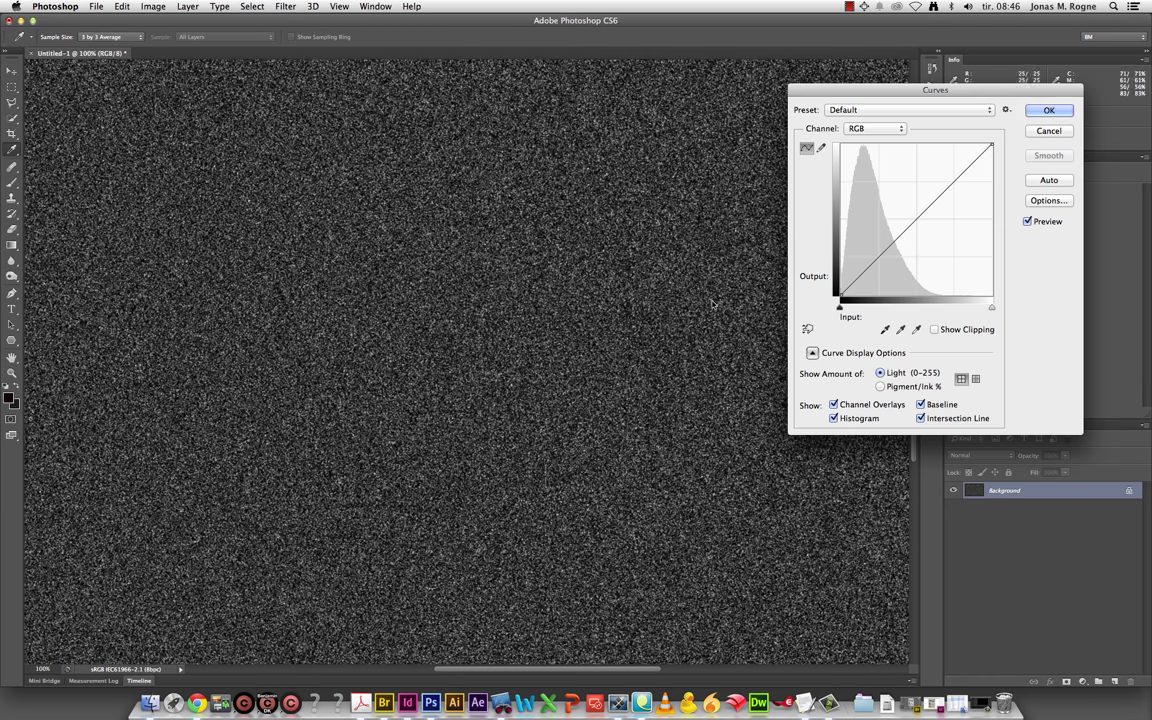
left_click_drag(907, 86, 740, 217)
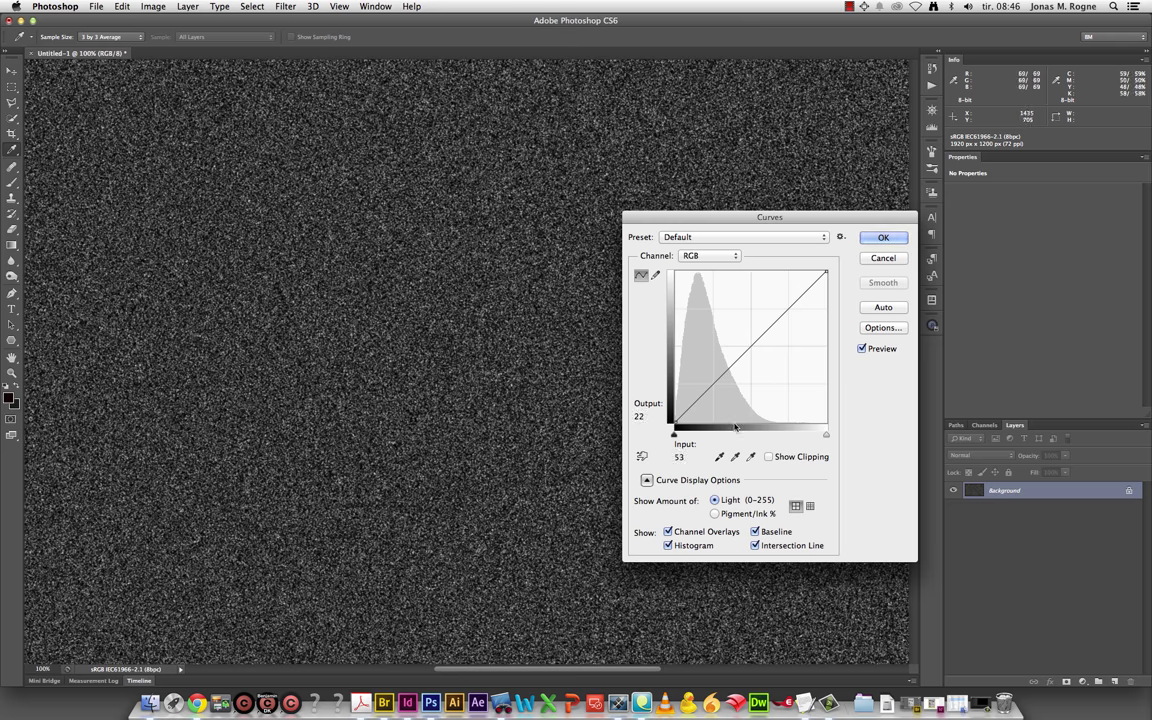
left_click_drag(826, 435, 755, 435)
left_click_drag(674, 436, 788, 439)
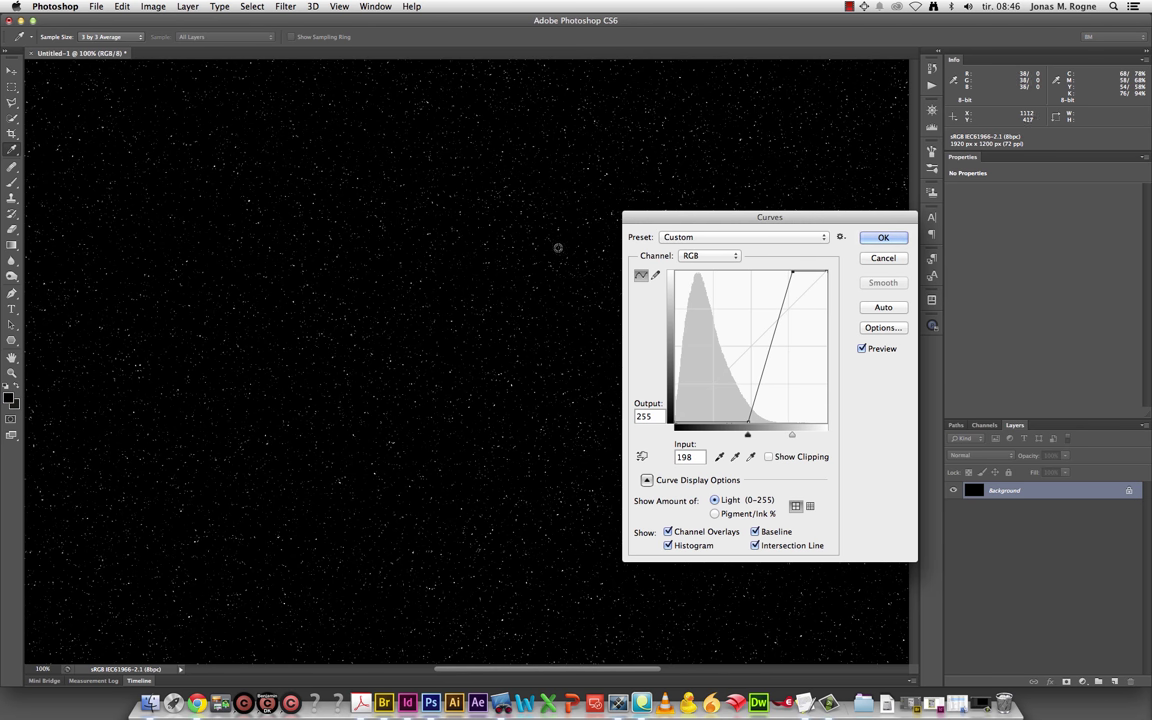
key("ctrl+plus")
key("ctrl+plus")
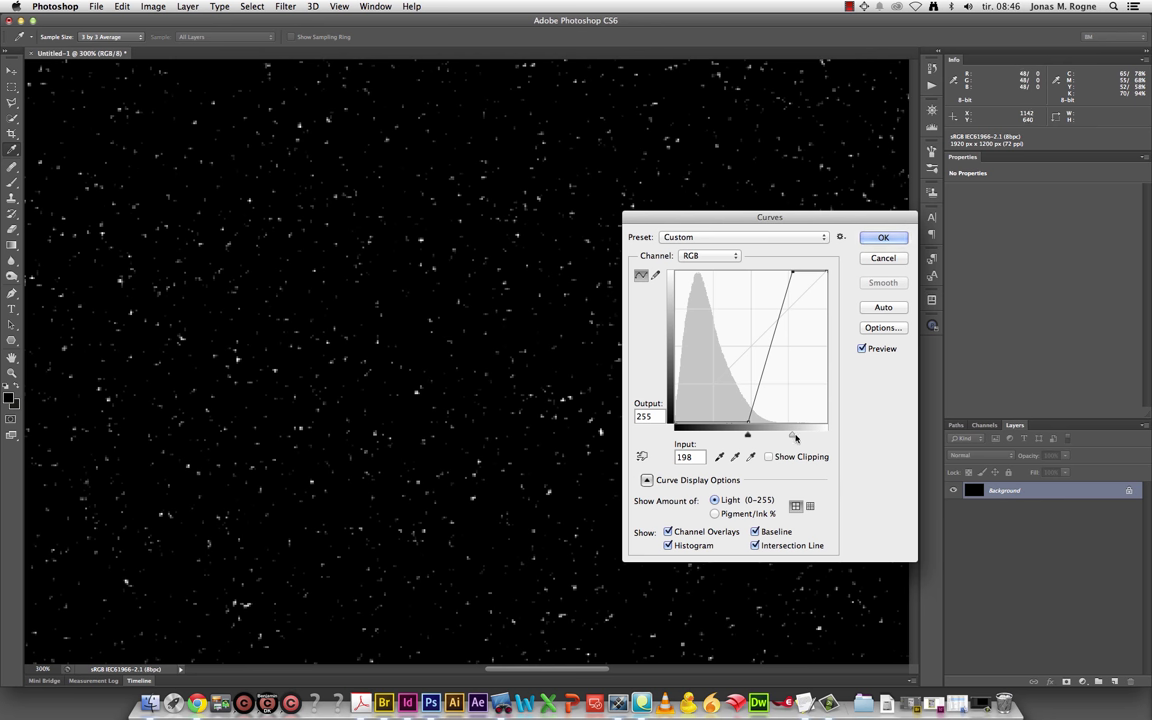
mouse_move(792, 437)
left_mouse_down()
mouse_move(779, 438)
mouse_move(809, 438)
mouse_move(799, 438)
left_mouse_up()
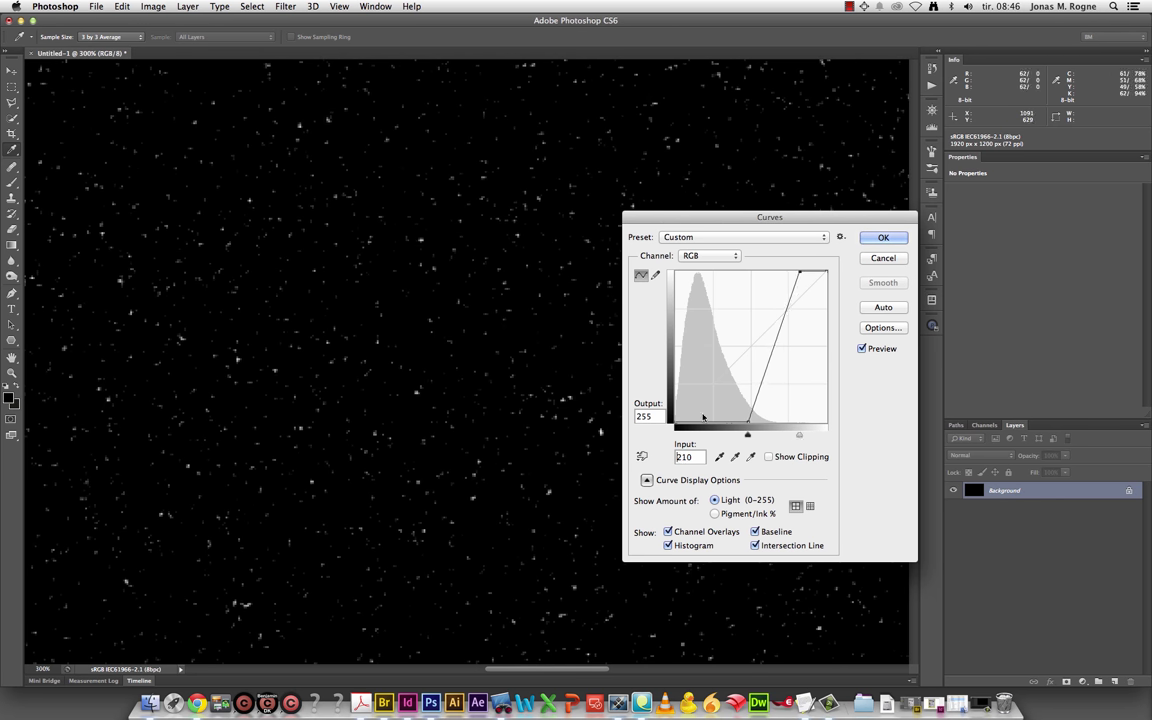
Apply the star curves, then add a new Layer 1 filled with black
left_click(883, 237)
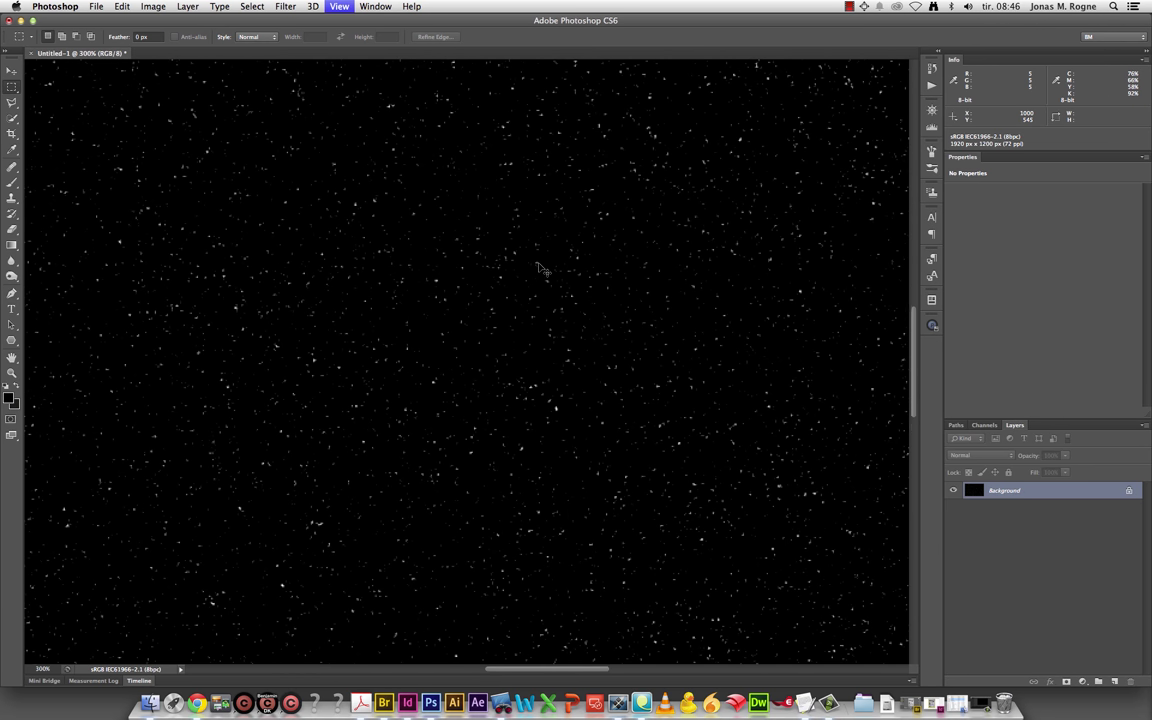
key("super+minus")
key("super+minus")
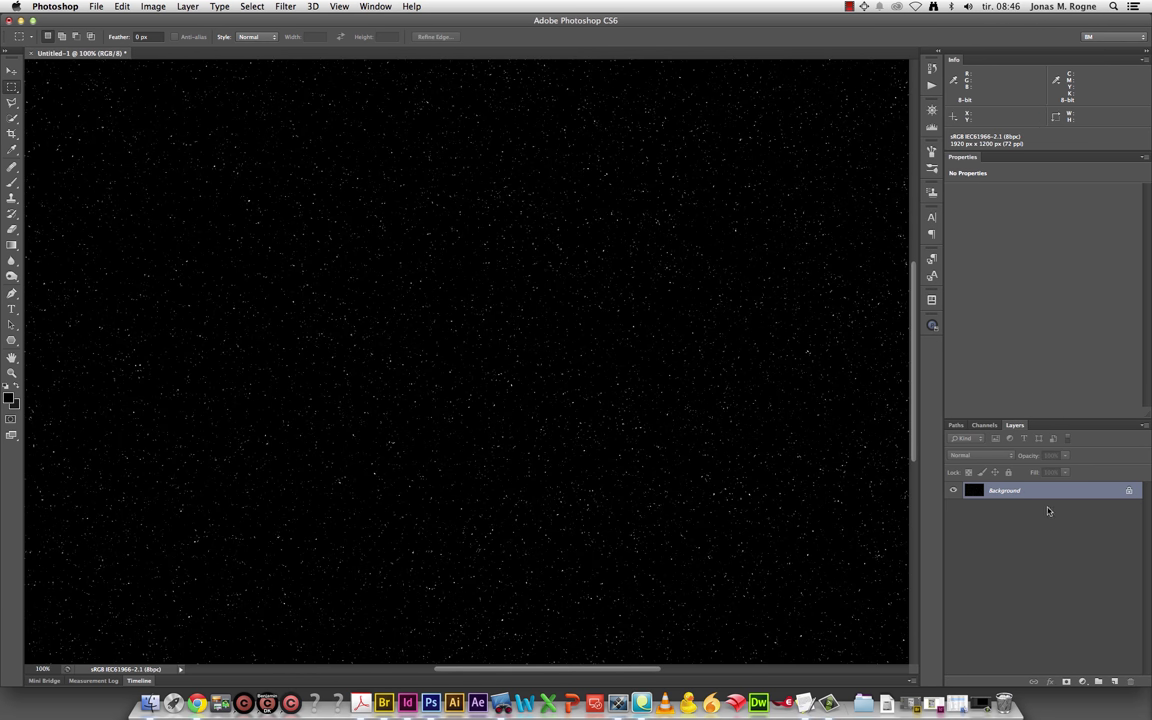
left_click(1115, 682)
key("shift+BackSpace")
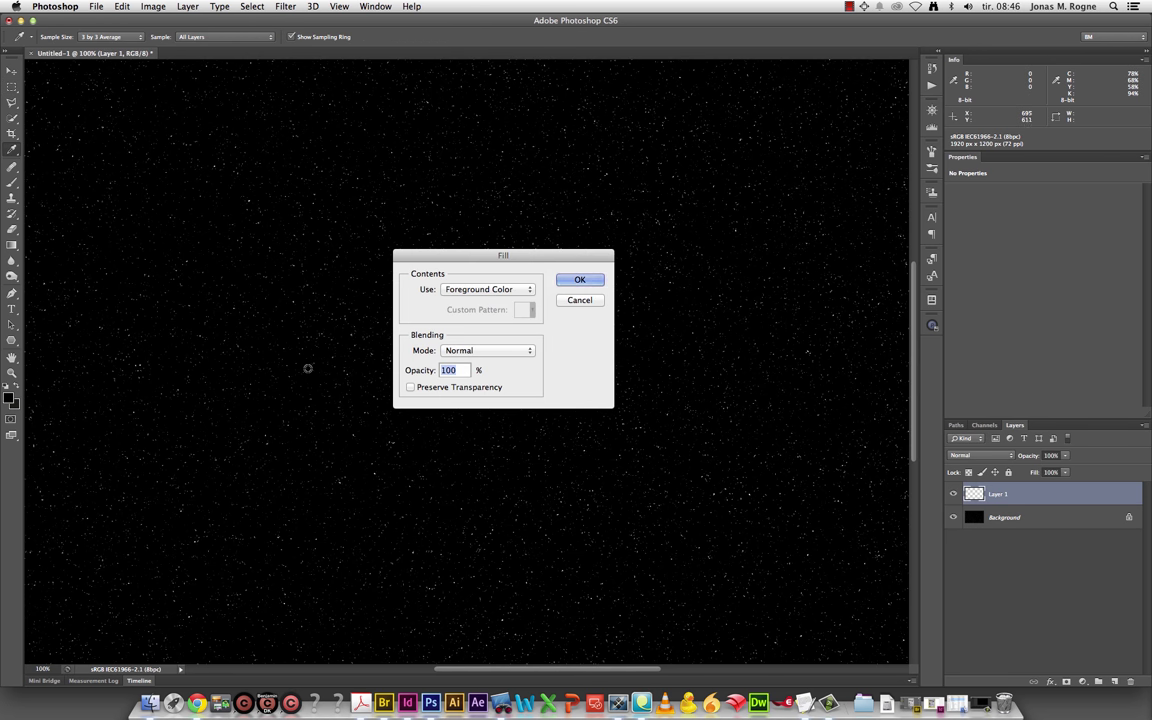
key("Return")
Add noise to Layer 1 and soften it with a 2 px Gaussian blur
left_click(285, 6)
mouse_move(294, 169)
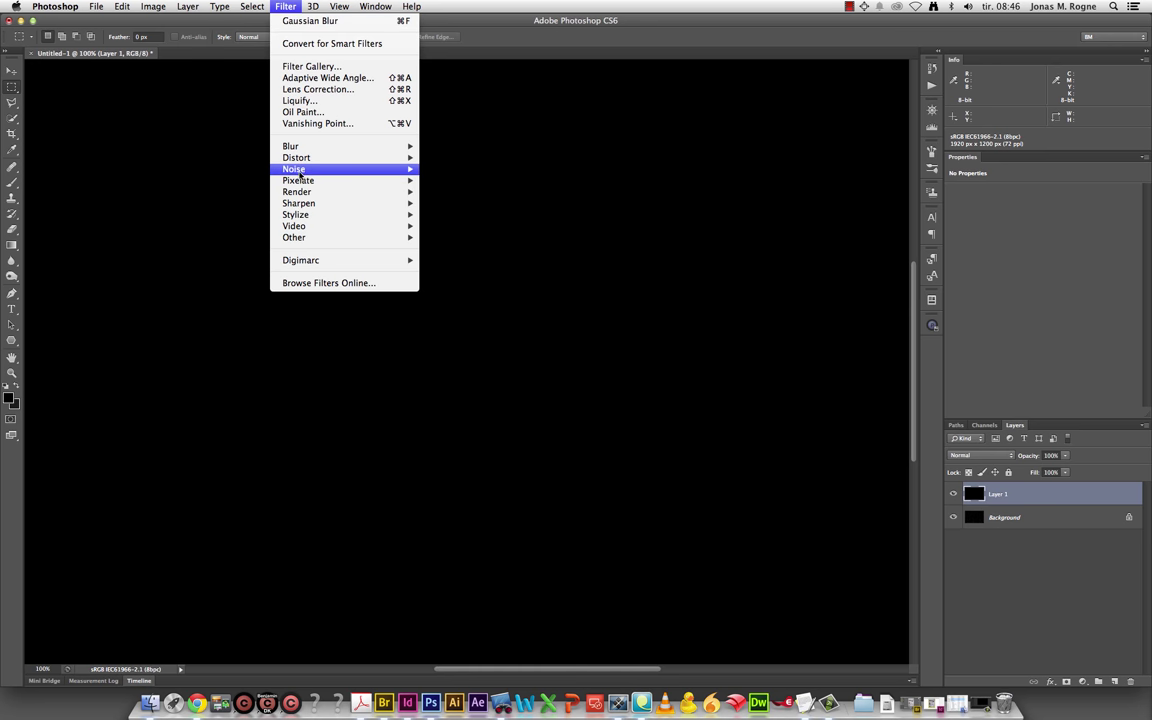
left_click(434, 172)
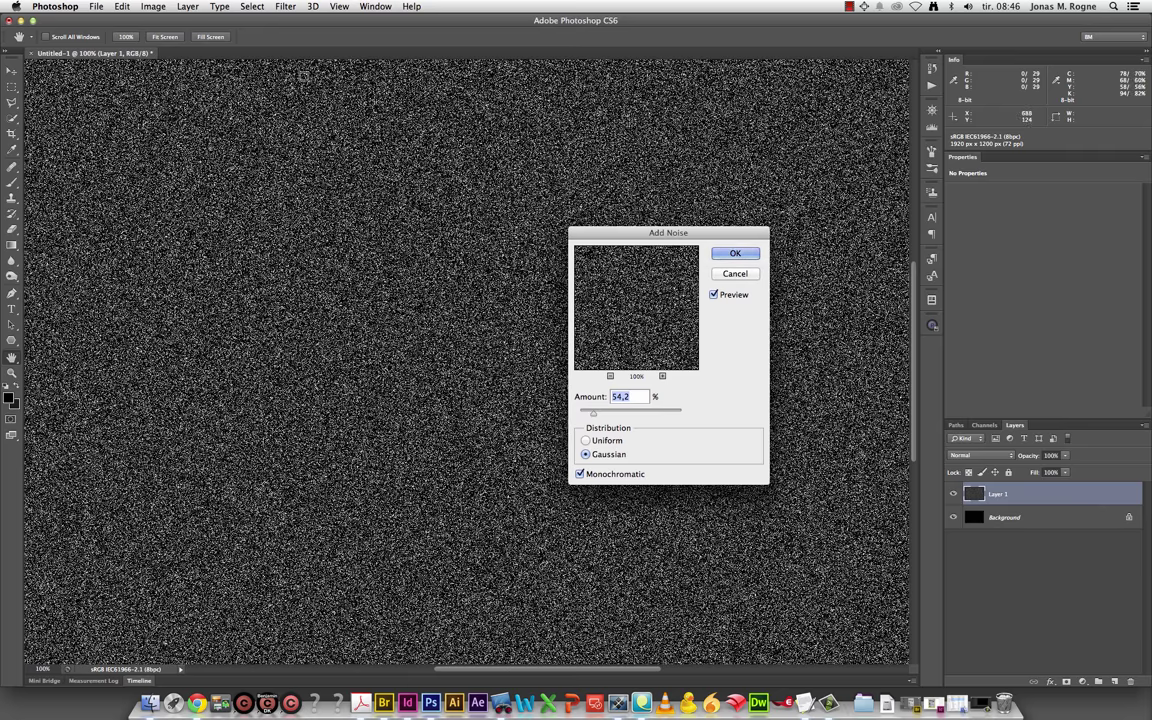
key("Return")
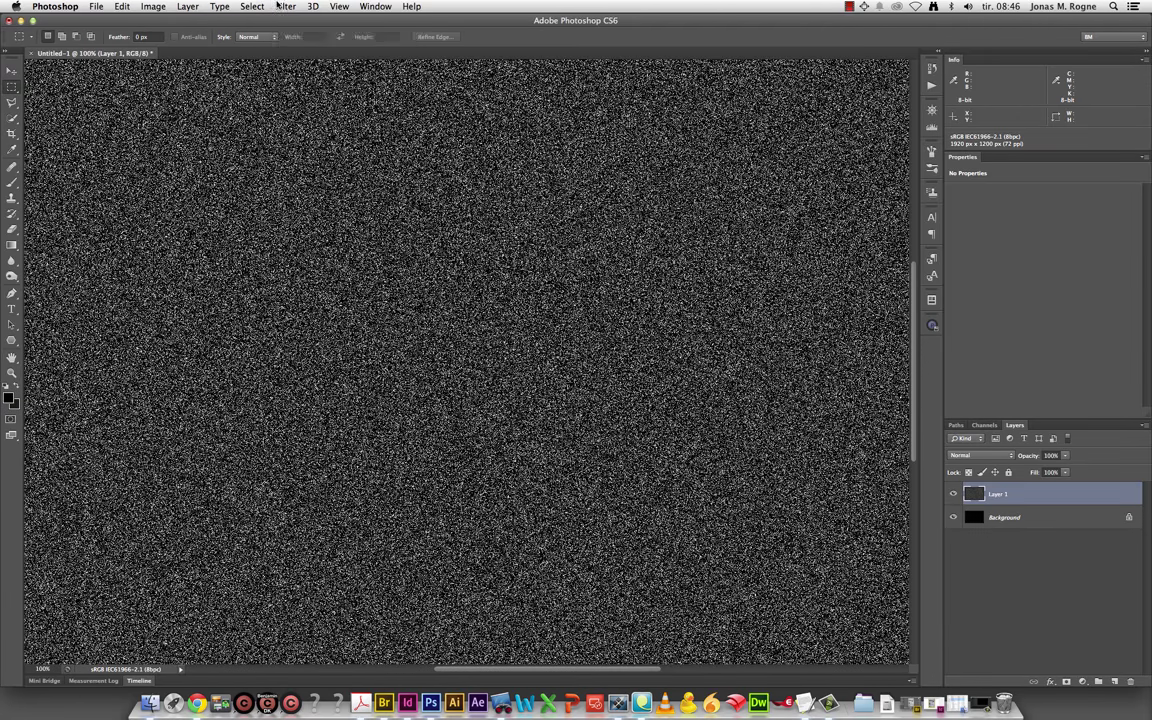
left_click(278, 6)
left_click(445, 238)
type("2")
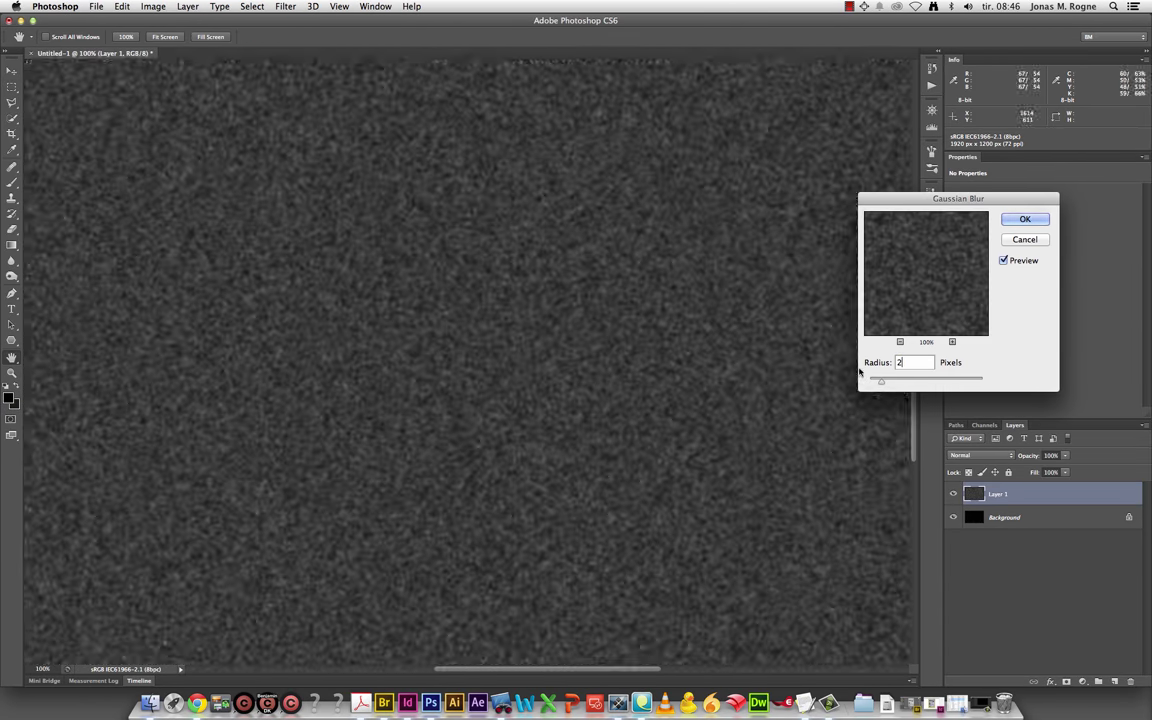
key("Return")
key("m")
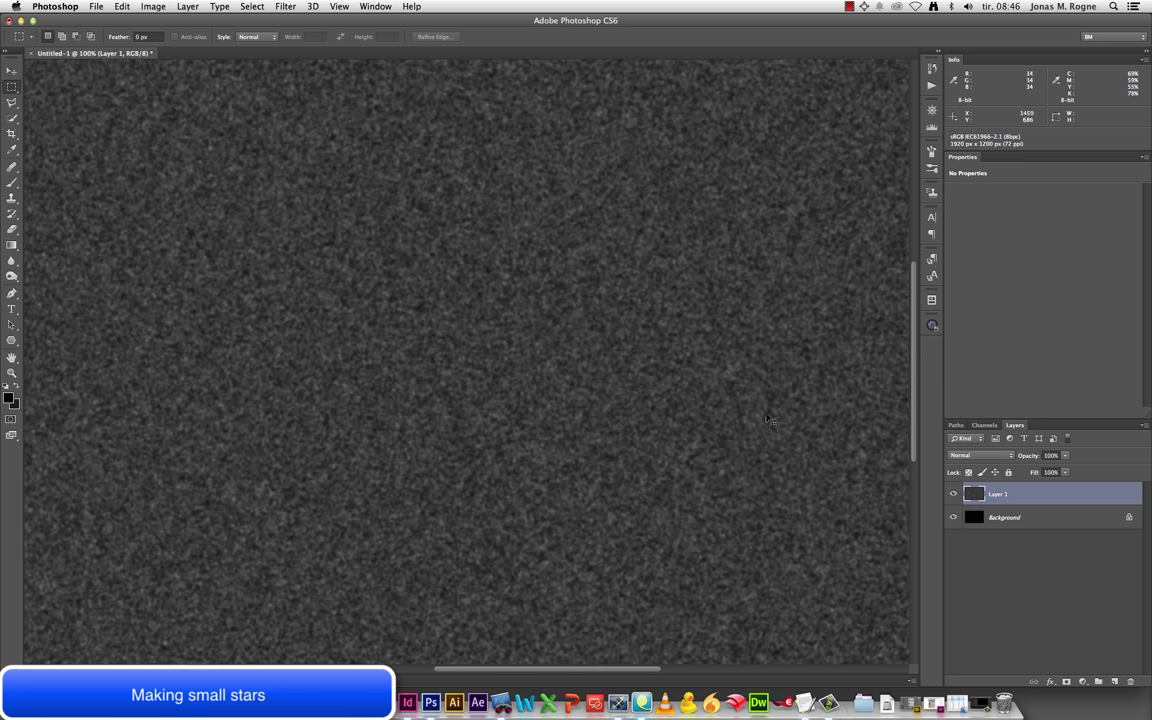
Turn Layer 1's blurred noise into small white stars with steep Curves sliders
key("ctrl+m")
left_click_drag(676, 436, 712, 436)
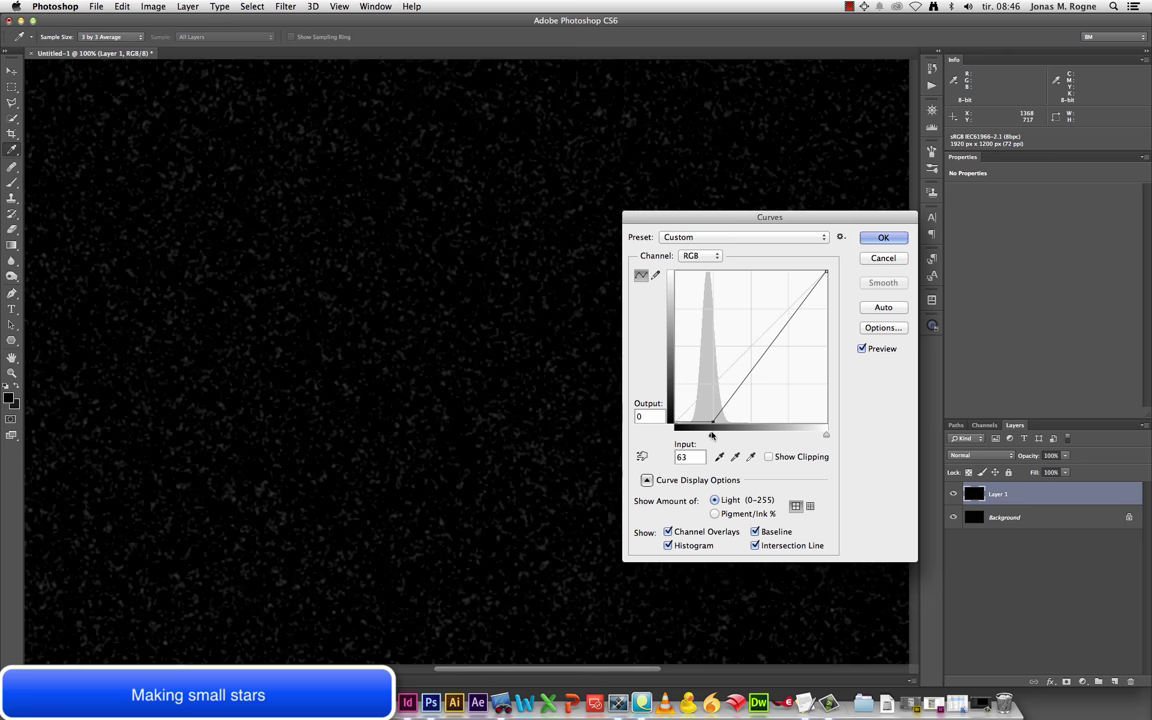
mouse_move(826, 435)
left_mouse_down()
mouse_move(718, 434)
mouse_move(739, 434)
left_mouse_up()
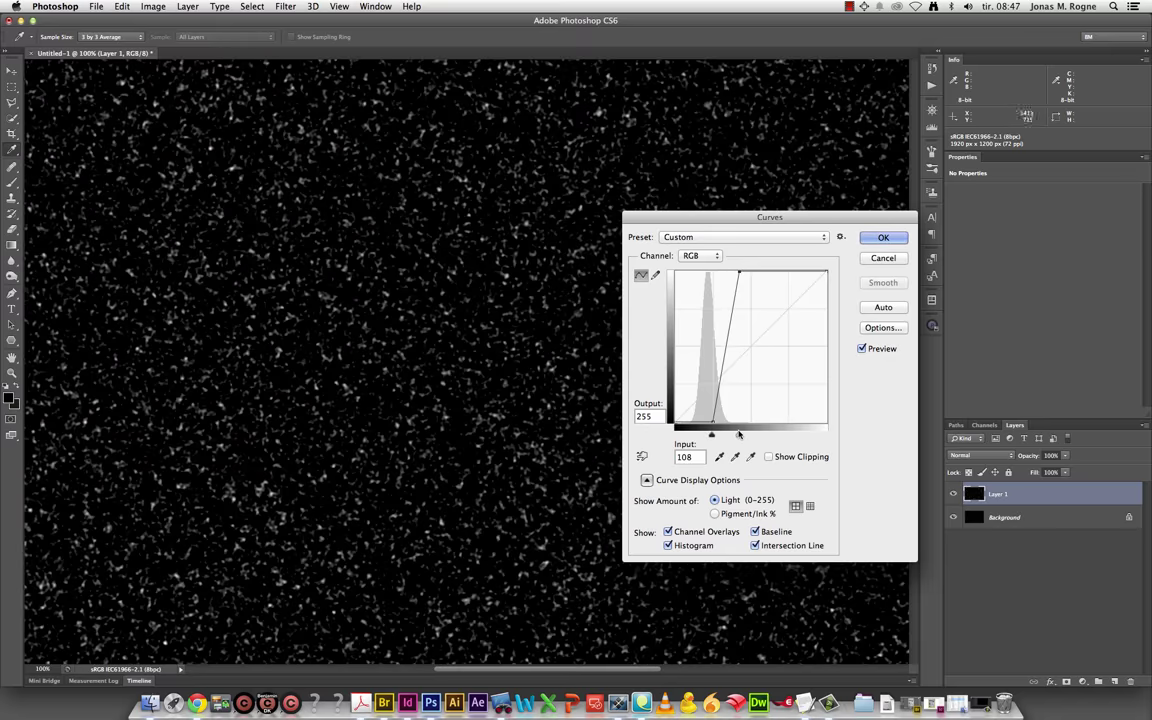
left_click_drag(711, 436, 735, 437)
Apply the curves, load the stars' brightness as a selection from Channels, and delete Layer 1
key("Return")
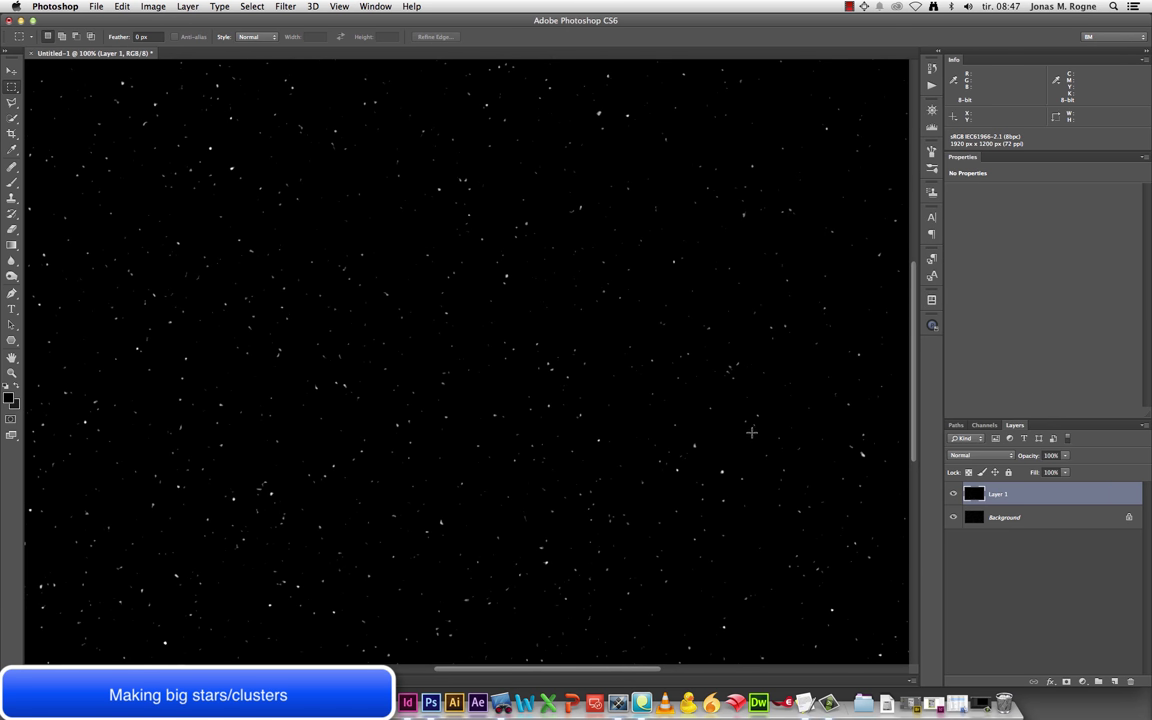
left_click(982, 427)
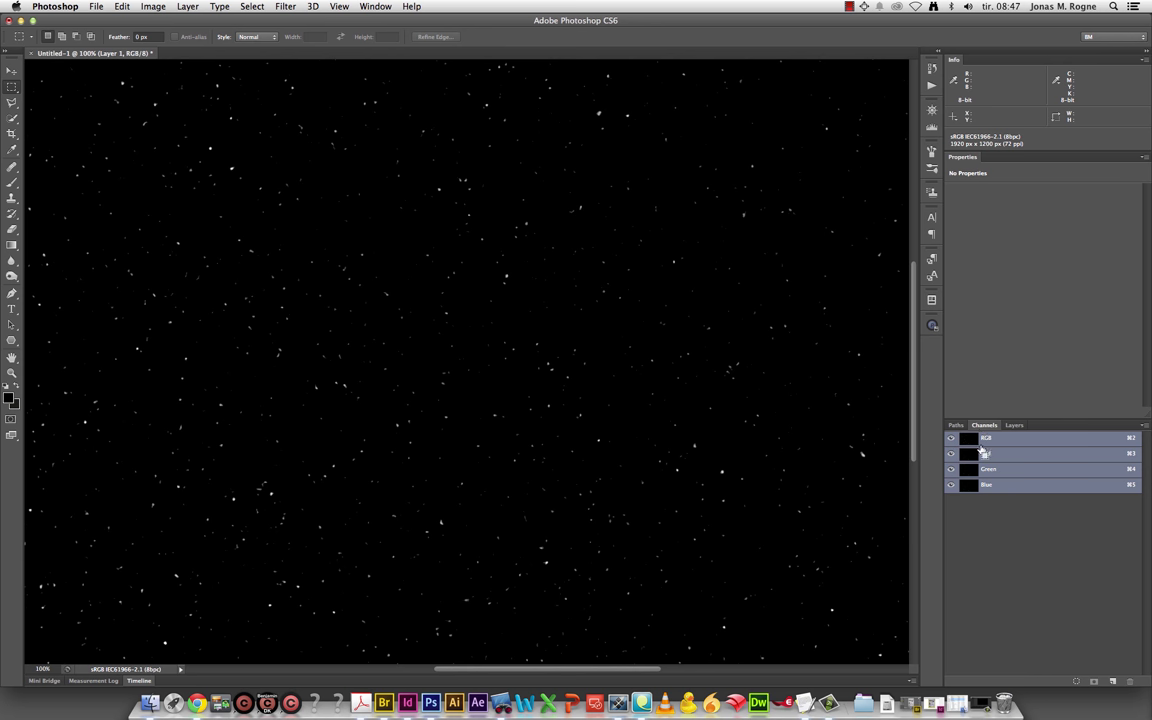
left_click(988, 440, "ctrl")
left_click(1014, 426)
left_click_drag(1010, 490, 1128, 682)
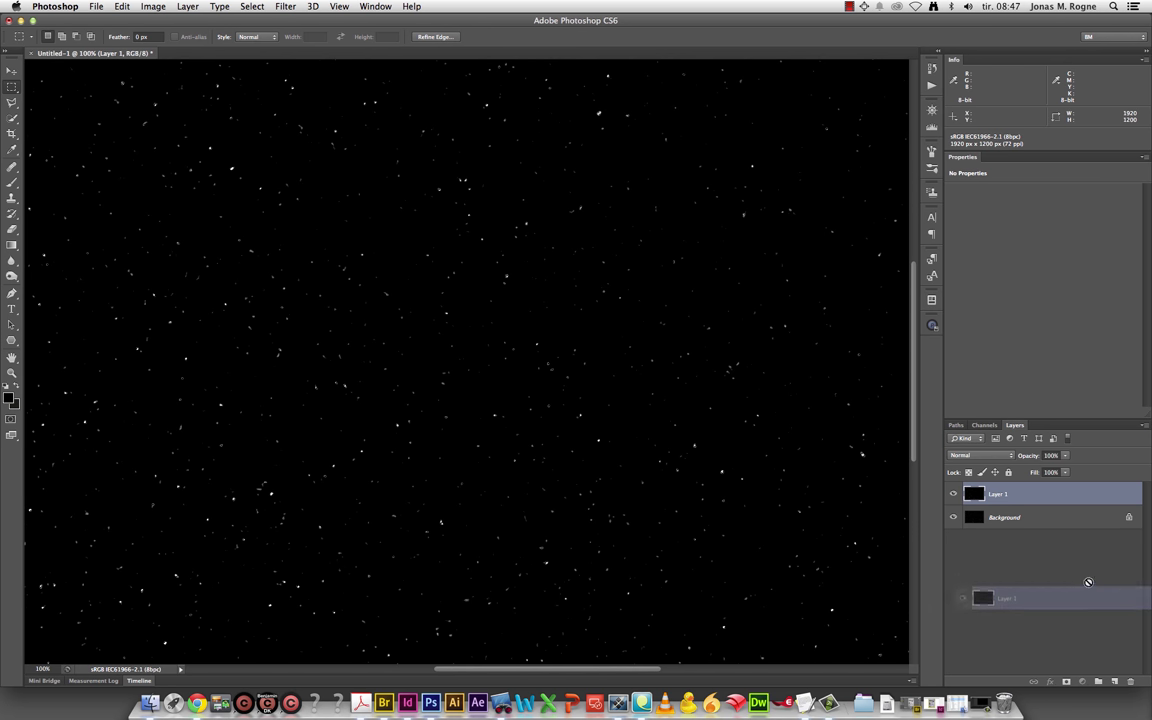
Add a white (#ffffff) Solid Color fill layer, Color Fill 1, and make it visible
left_click(1082, 681)
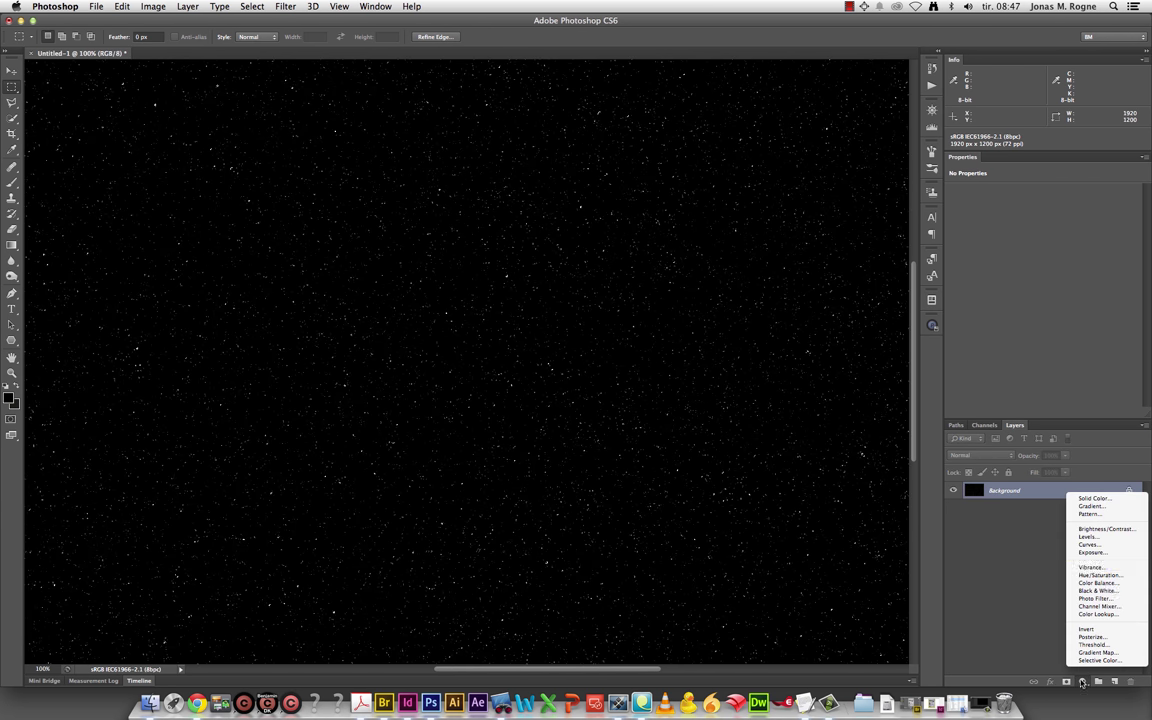
left_click(1095, 505)
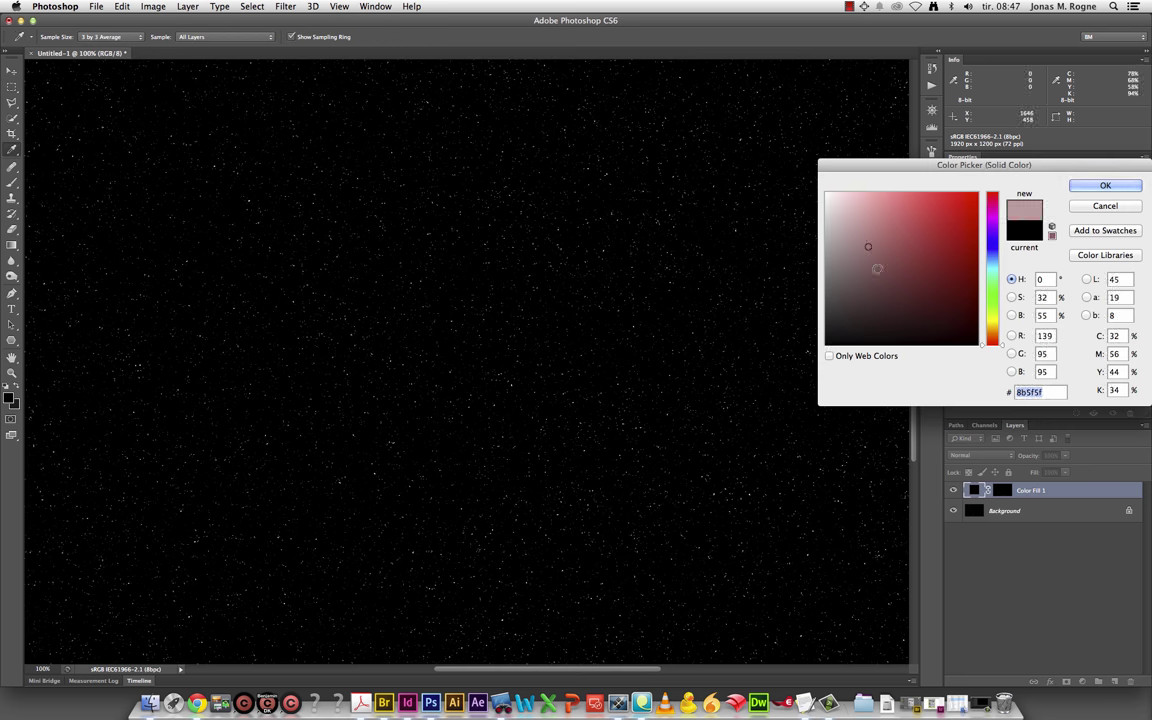
left_click_drag(869, 249, 826, 194)
key("Return")
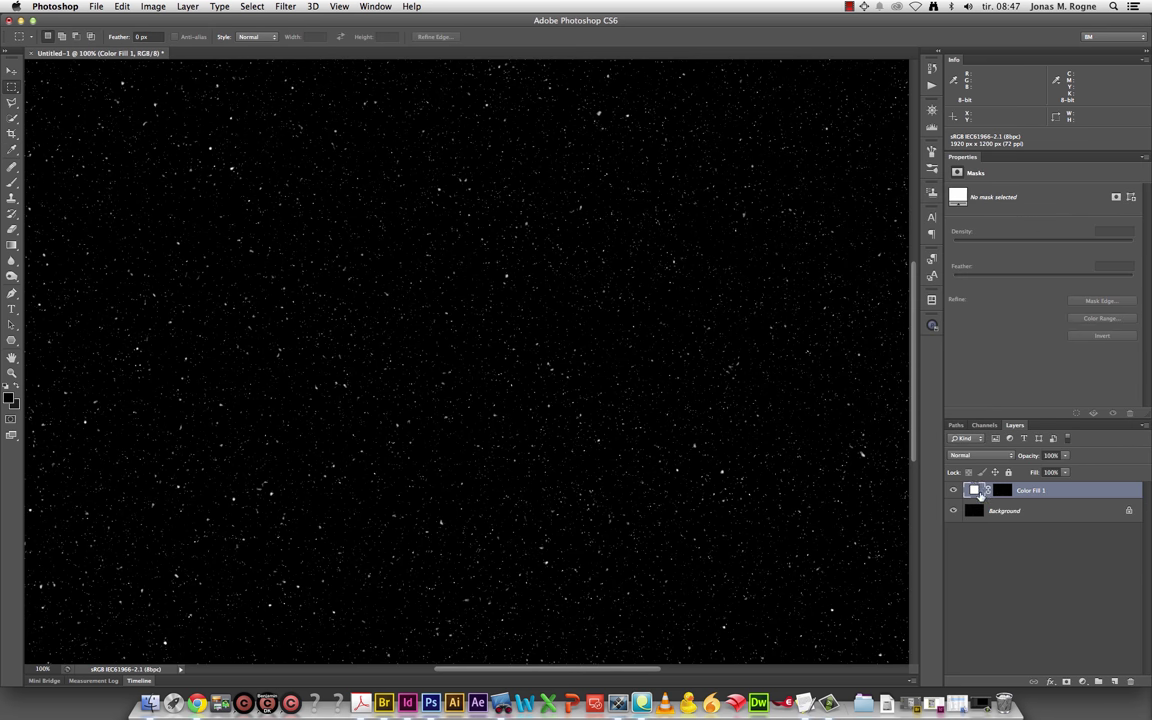
left_click(953, 491)
Add an Outer Glow to Color Fill 1 and first reshape its contour curve
left_click(1051, 682)
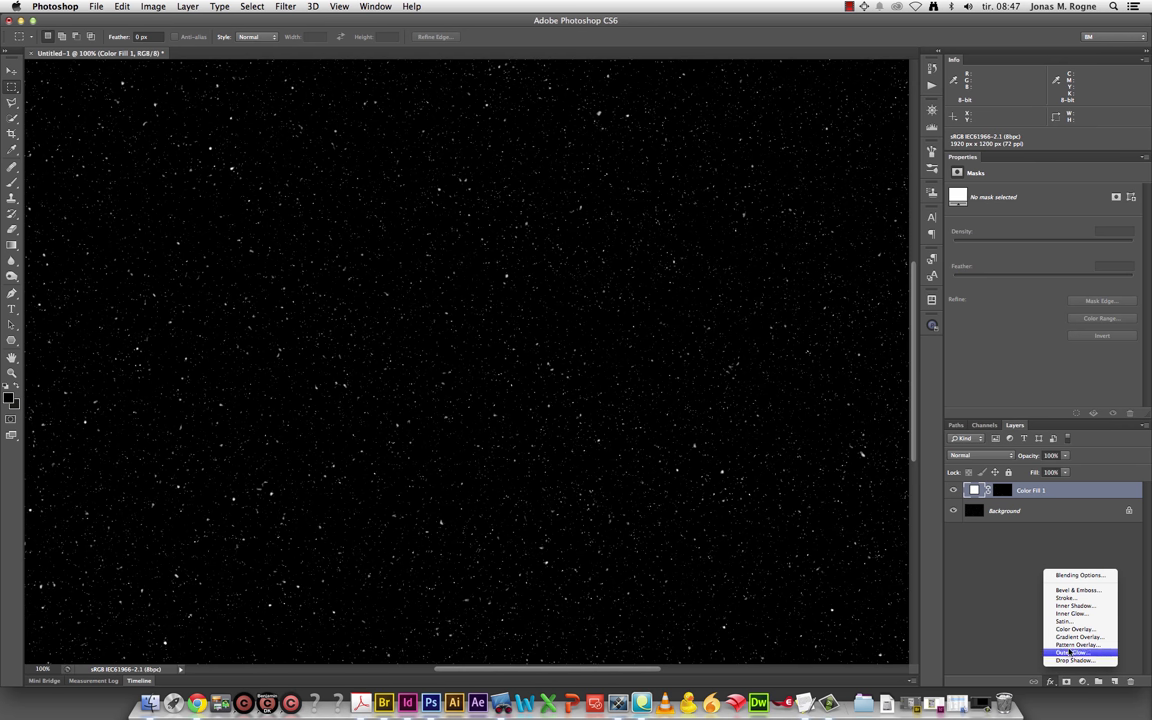
left_click(1071, 652)
left_click(661, 335, "super")
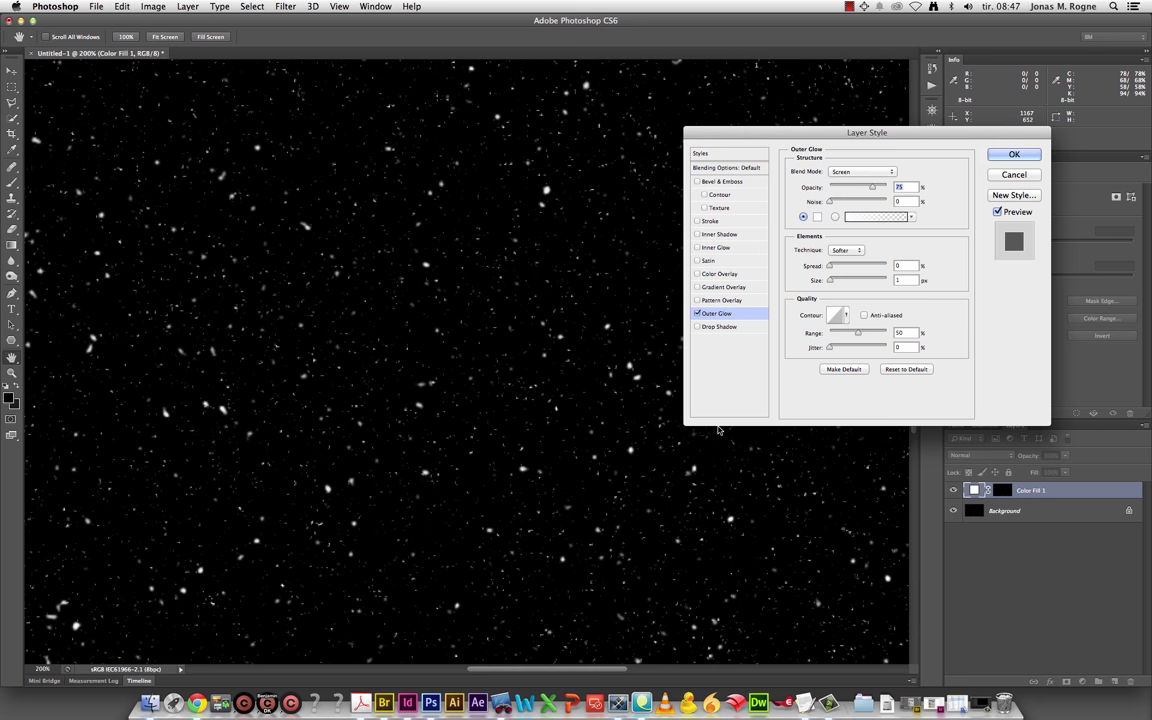
left_click(843, 316)
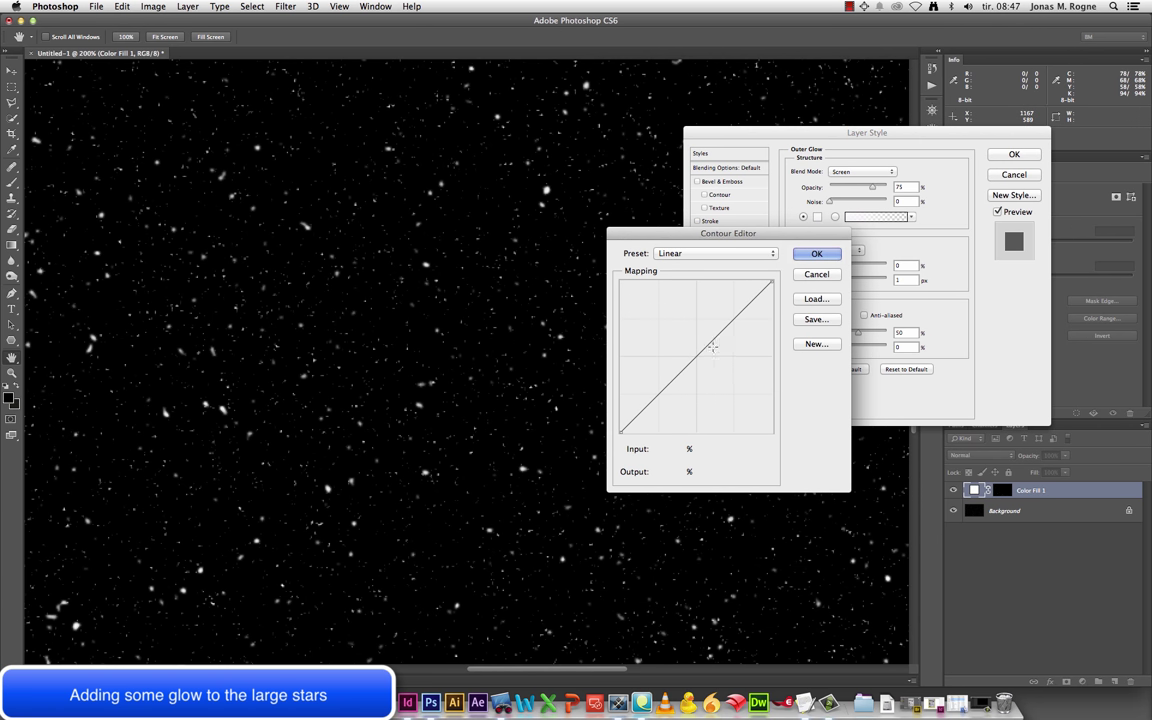
mouse_move(726, 327)
left_mouse_down()
mouse_move(726, 355)
mouse_move(681, 404)
mouse_move(715, 385)
left_mouse_up()
left_click(816, 253)
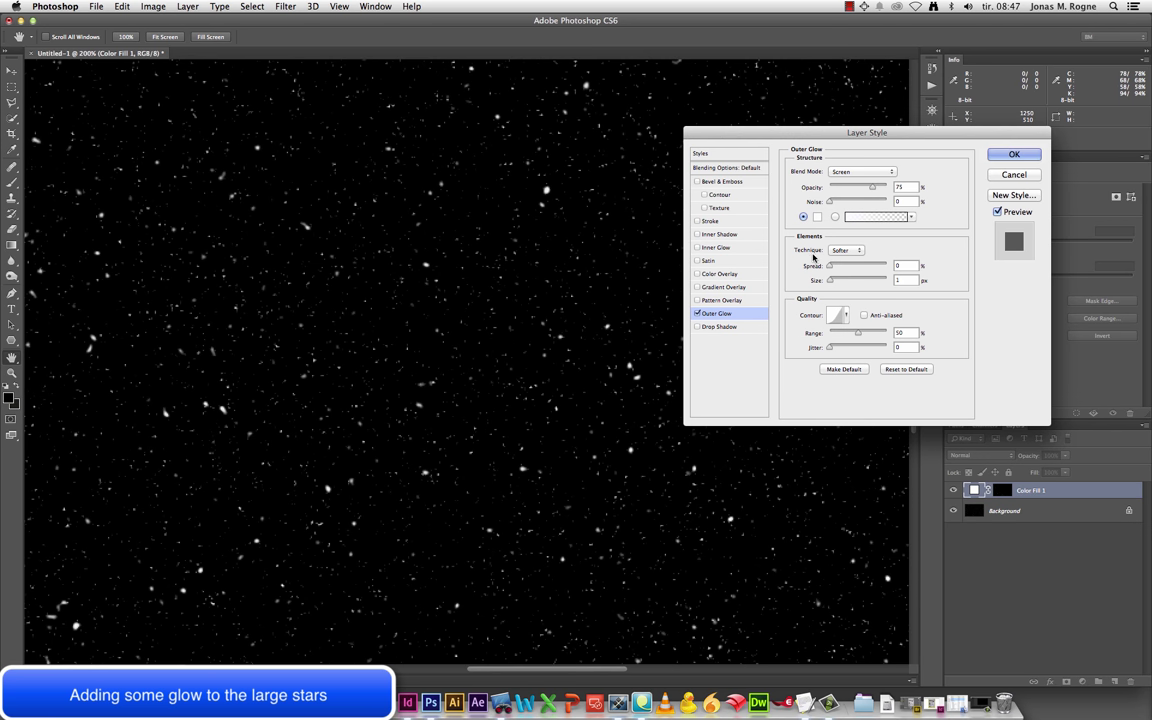
Set the glow to 100% opacity and 8 px size, choose a contour preset, enable Anti-aliased
left_click_drag(872, 187, 892, 187)
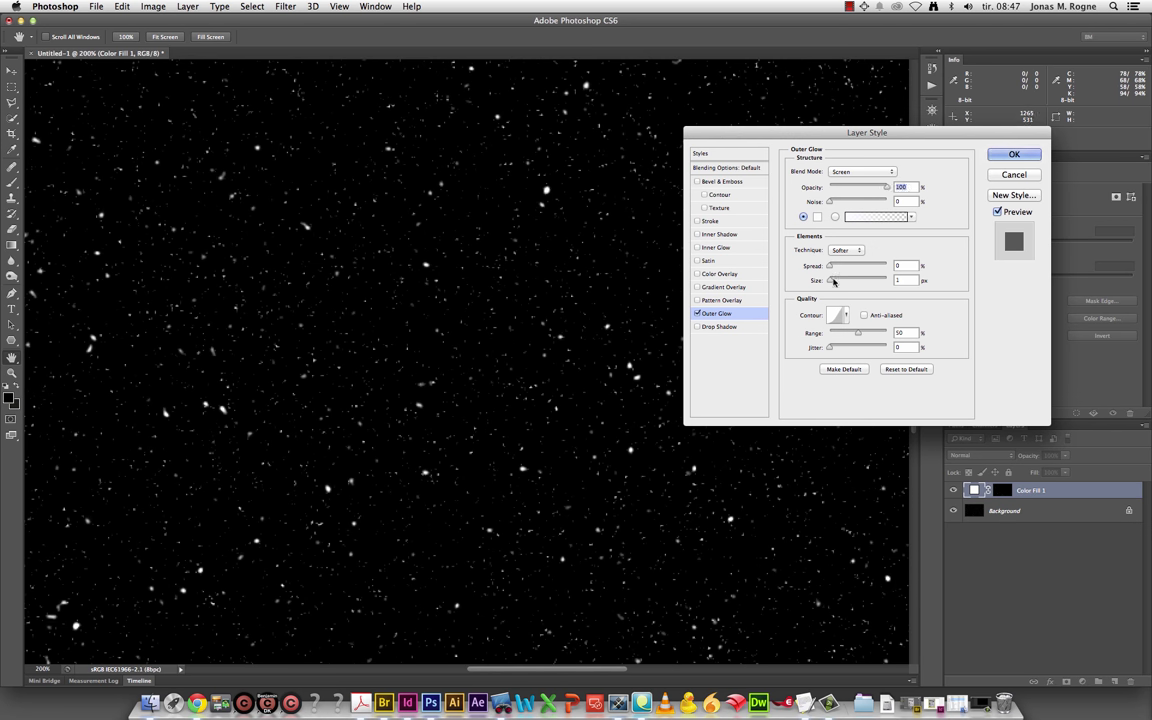
left_click_drag(830, 280, 833, 281)
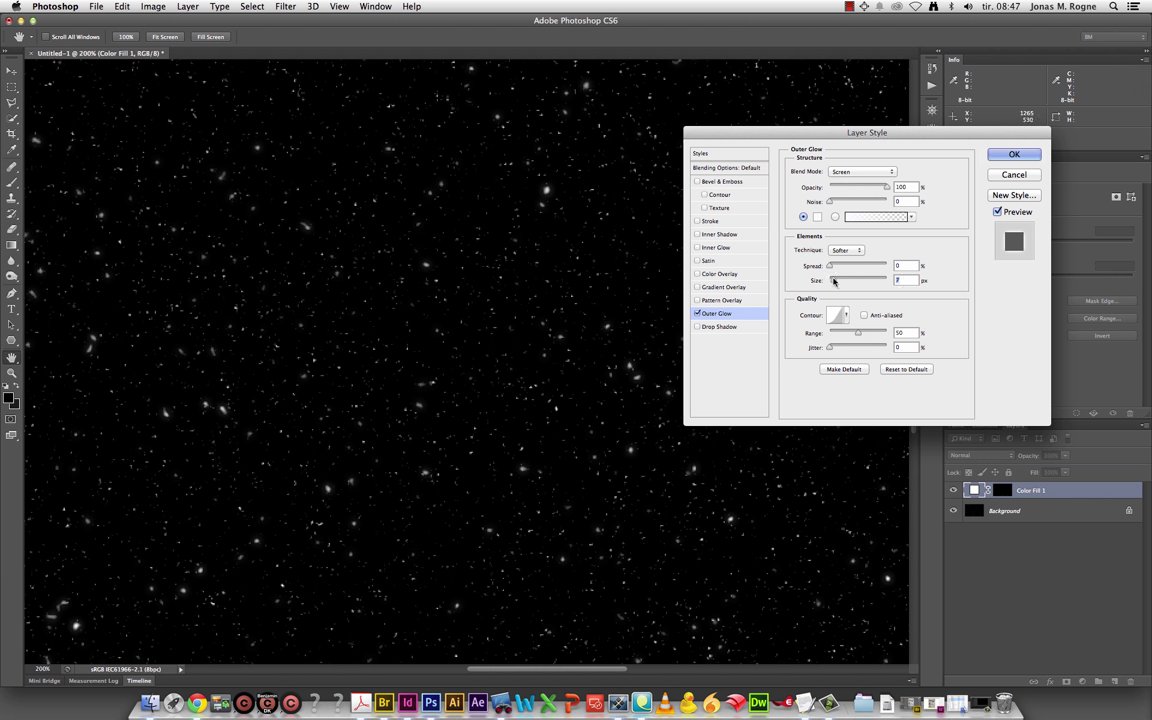
left_click(1004, 213)
left_click(1000, 212)
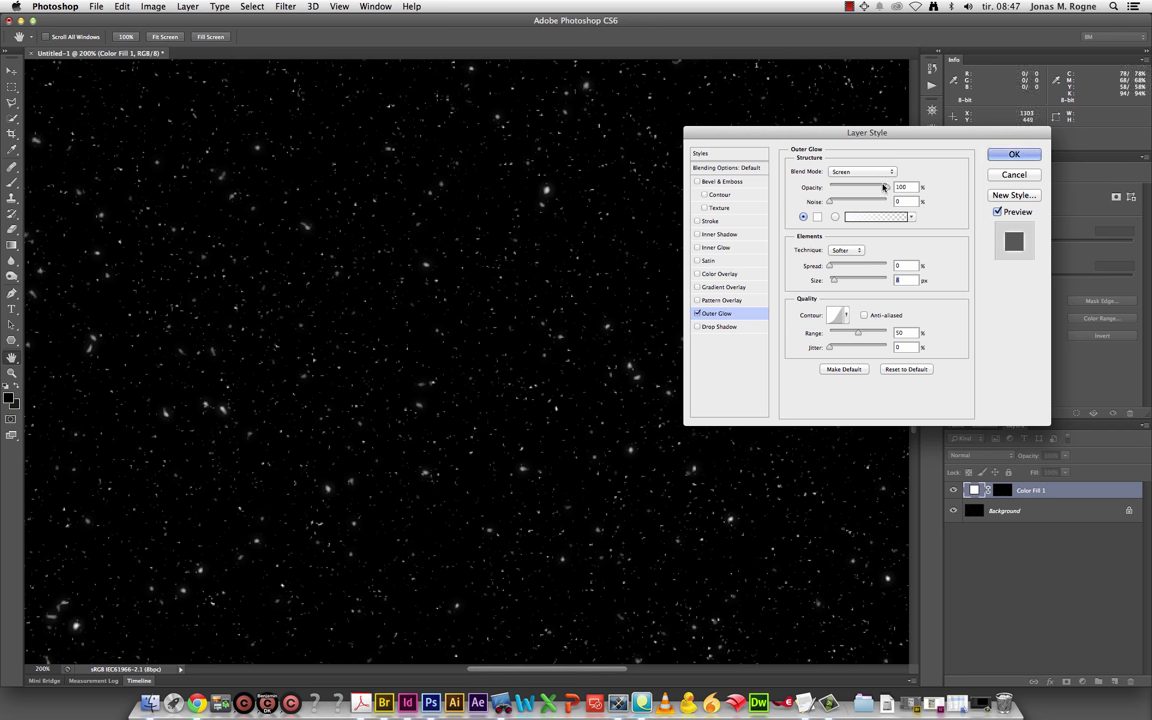
left_click(845, 315)
left_click(776, 366)
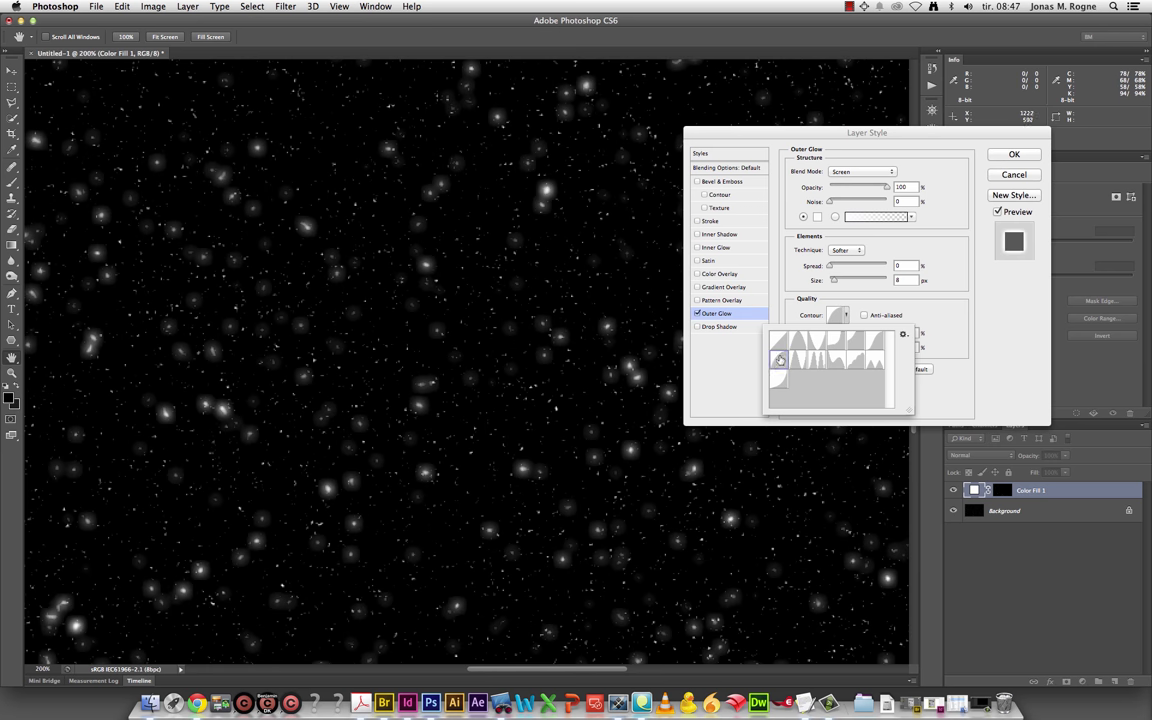
left_click(845, 315)
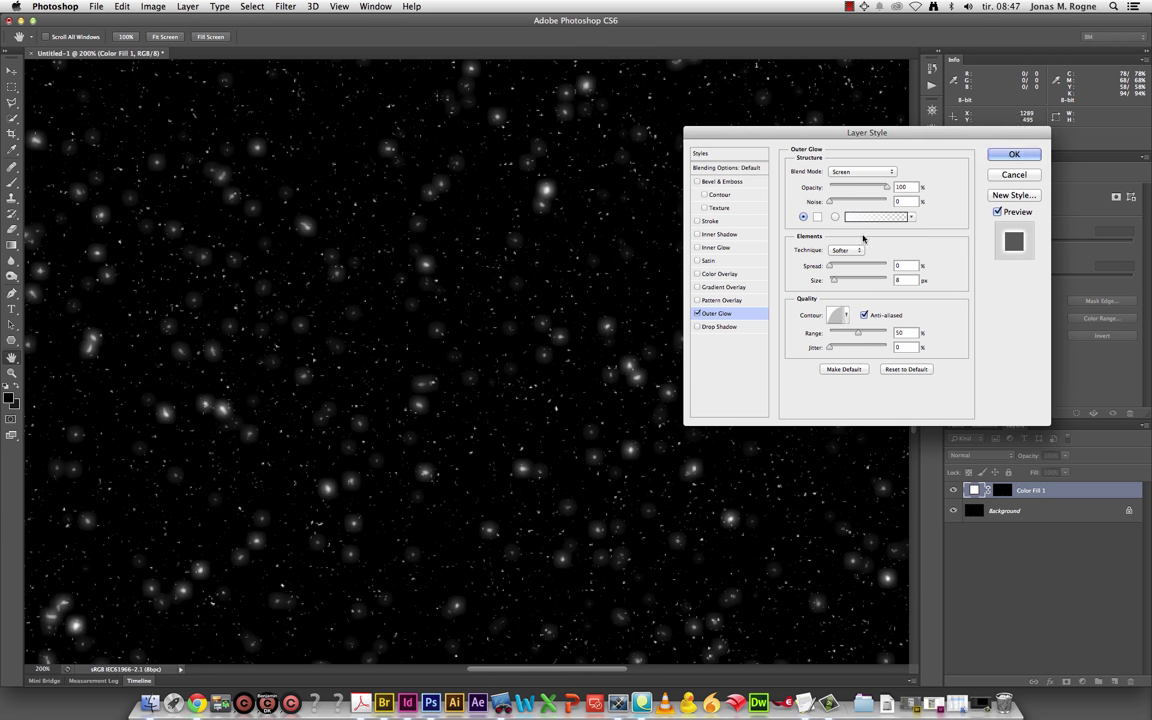
key("ctrl+minus")
Edit the glow contour into a custom S-shaped curve
left_click(836, 315)
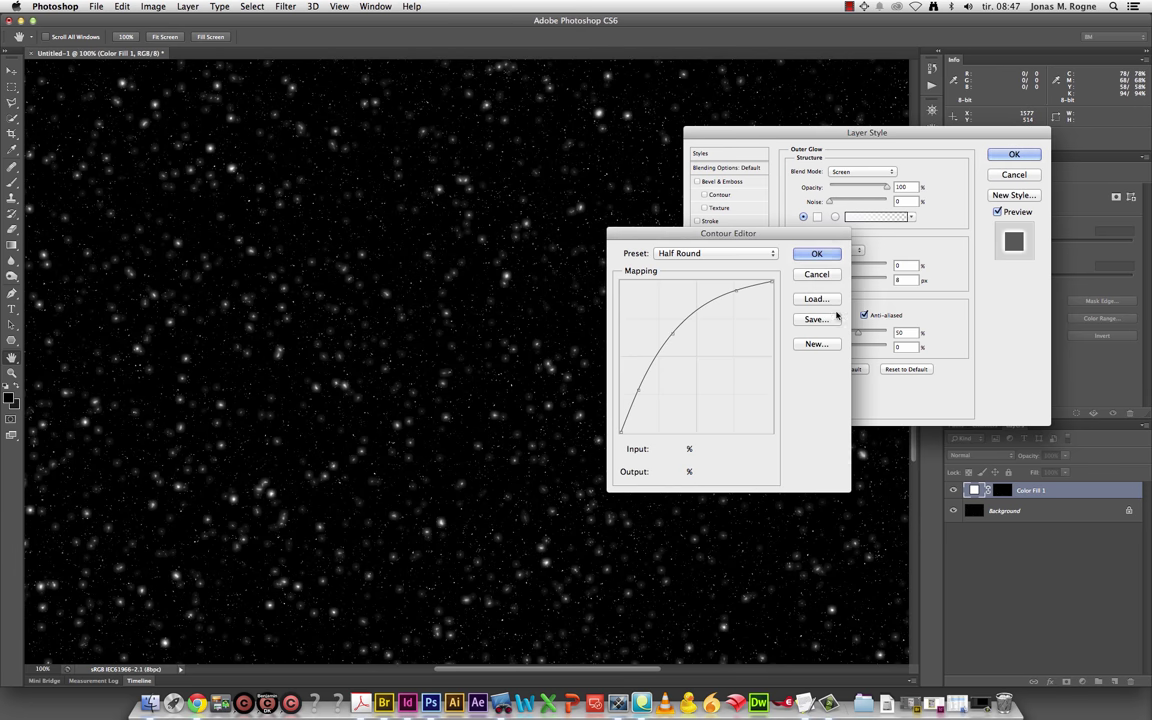
left_click(745, 253)
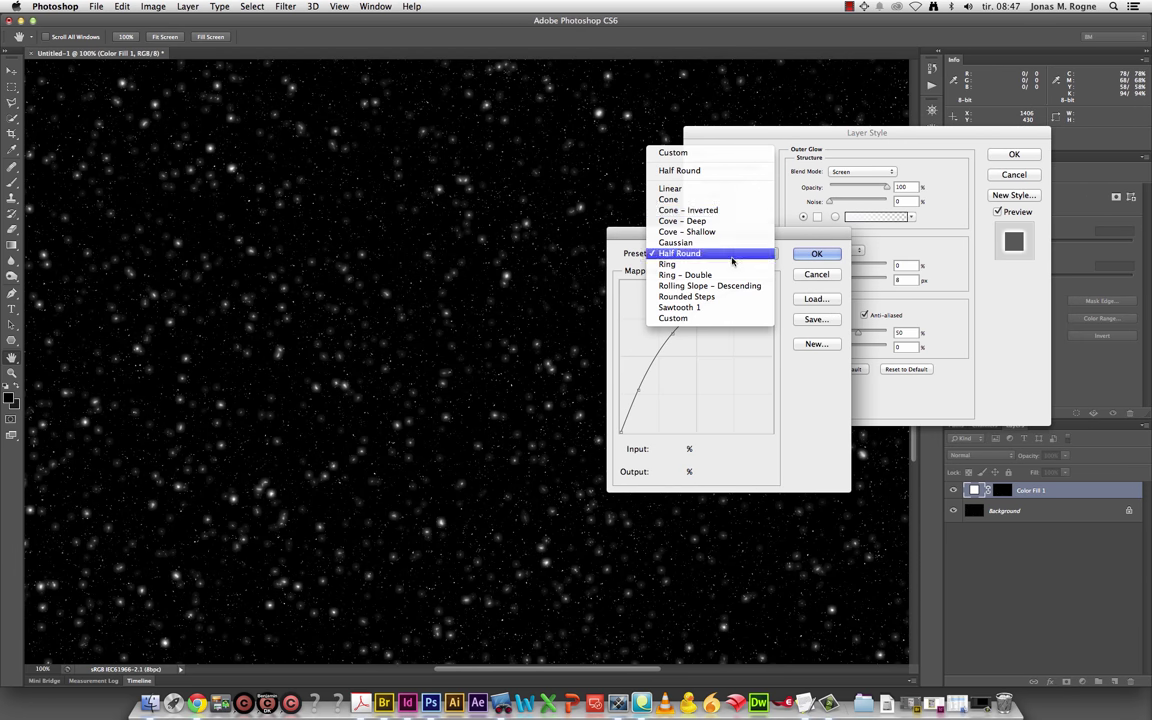
left_click(737, 155)
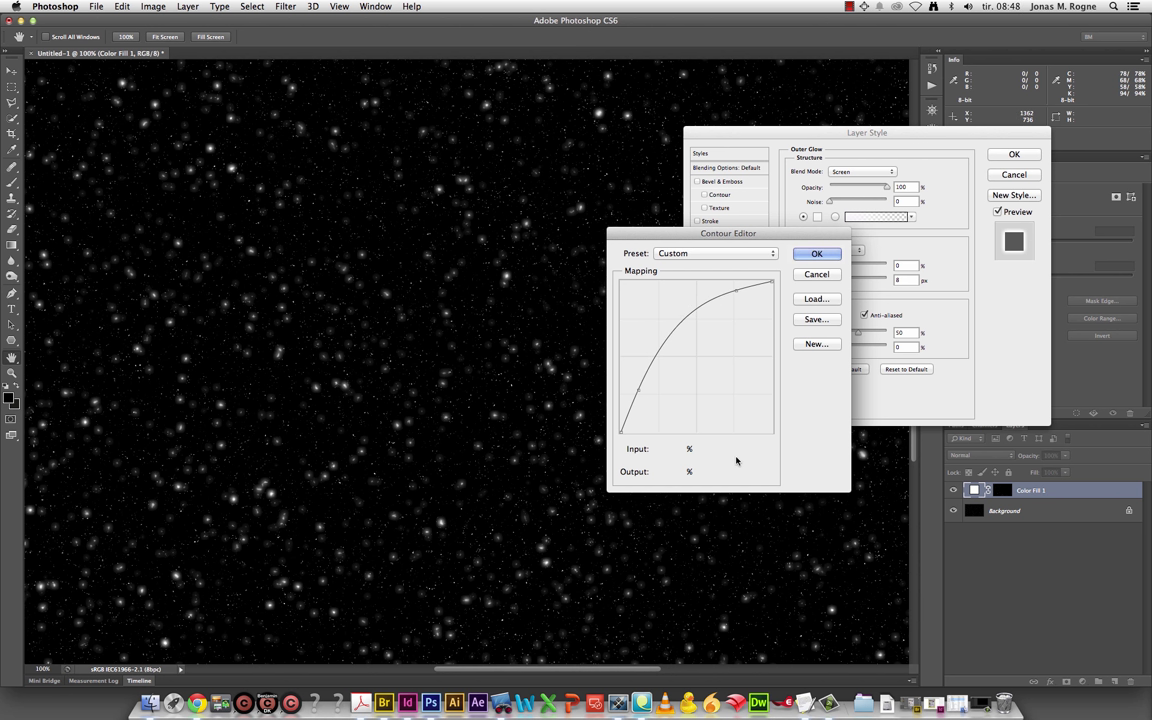
left_click_drag(644, 395, 570, 320)
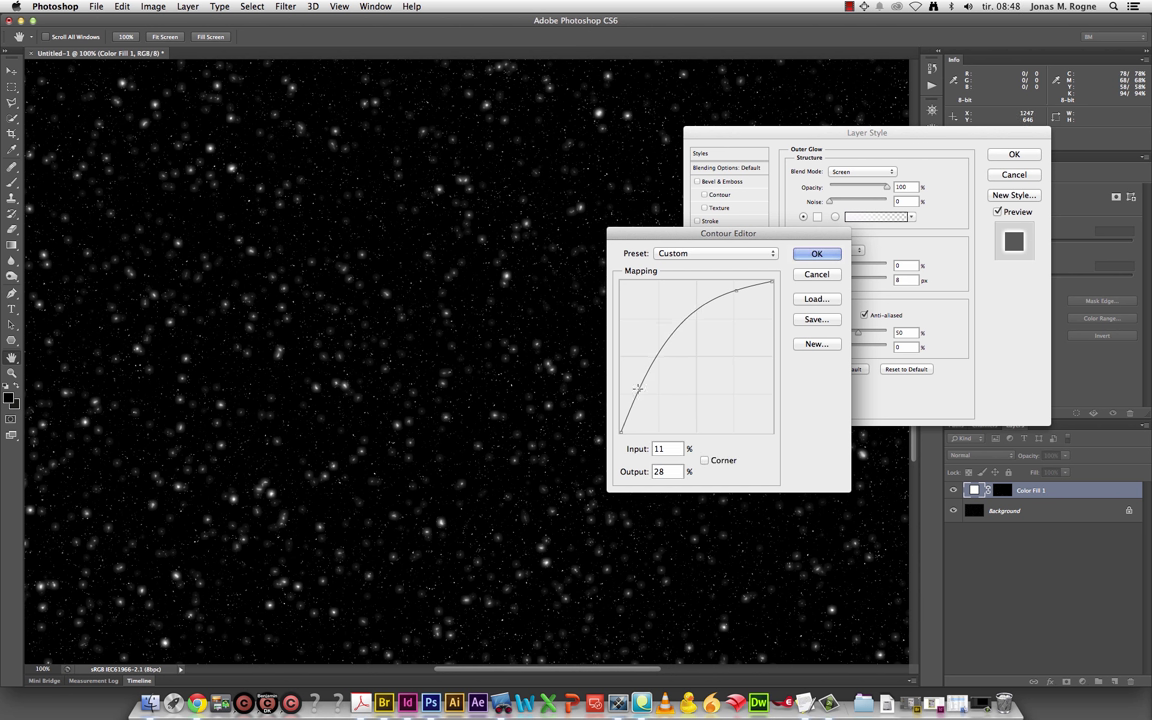
left_click(735, 291)
mouse_move(735, 291)
left_mouse_down()
mouse_move(748, 306)
mouse_move(752, 285)
left_mouse_up()
left_click_drag(676, 362, 657, 399)
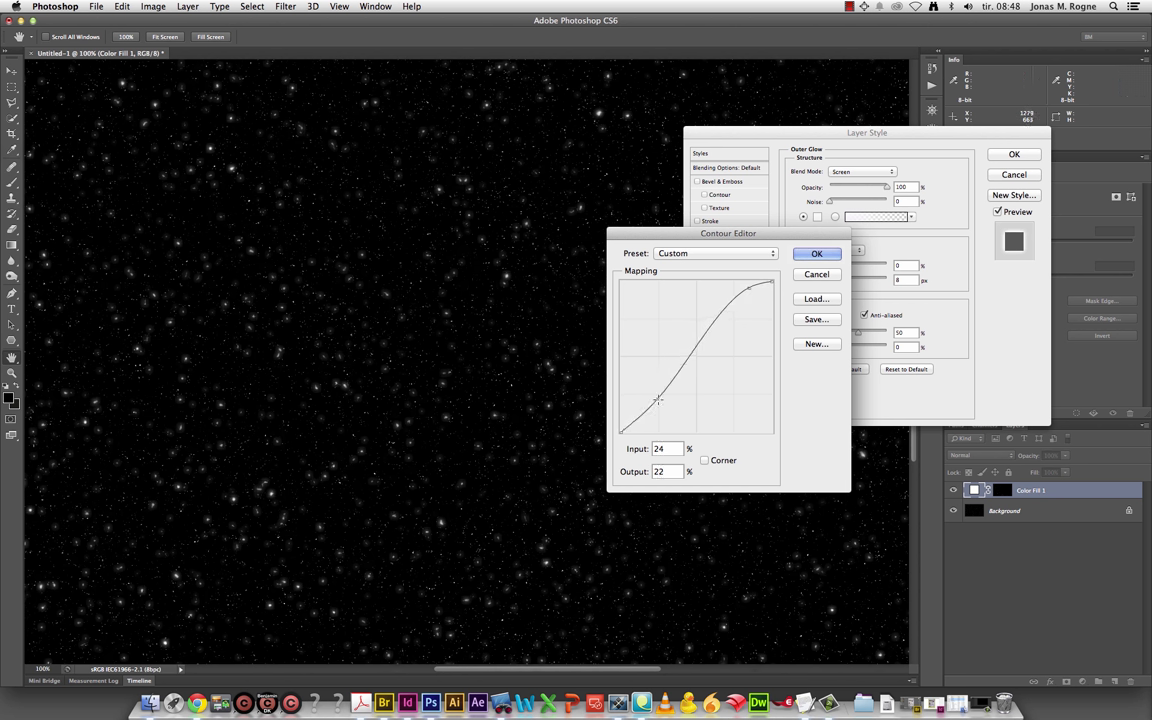
key("Return")
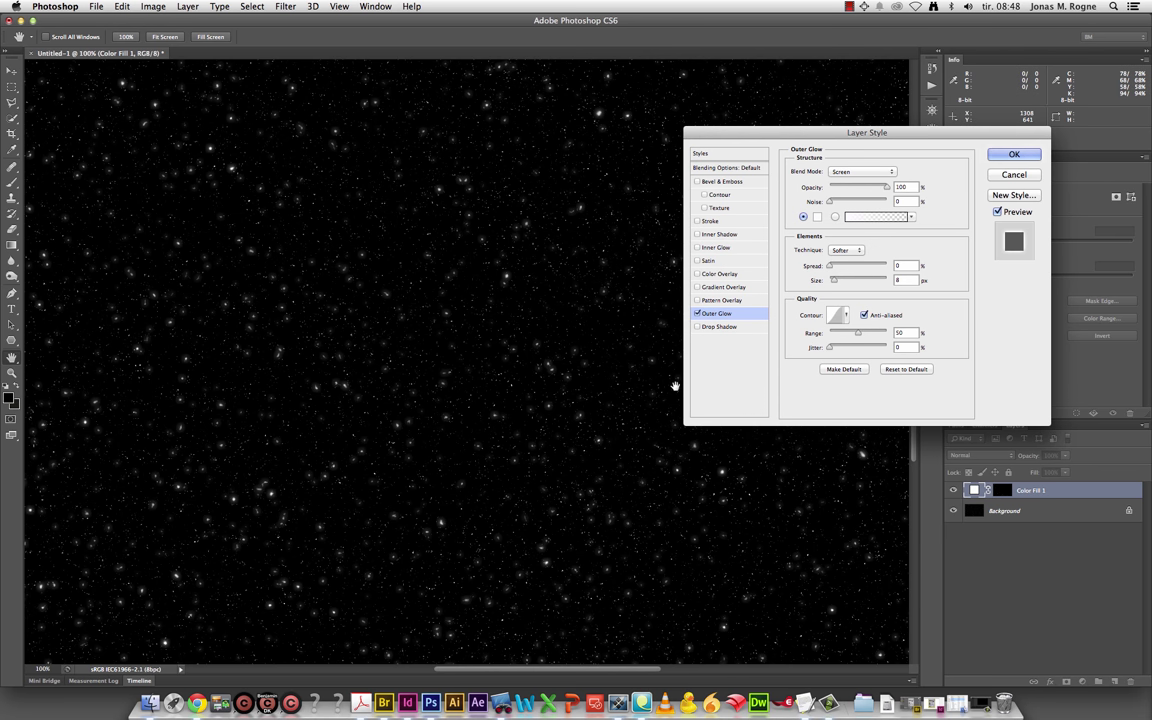
Apply the outer glow and zoom in to inspect the glowing stars
key("Return")
key("super+equal")
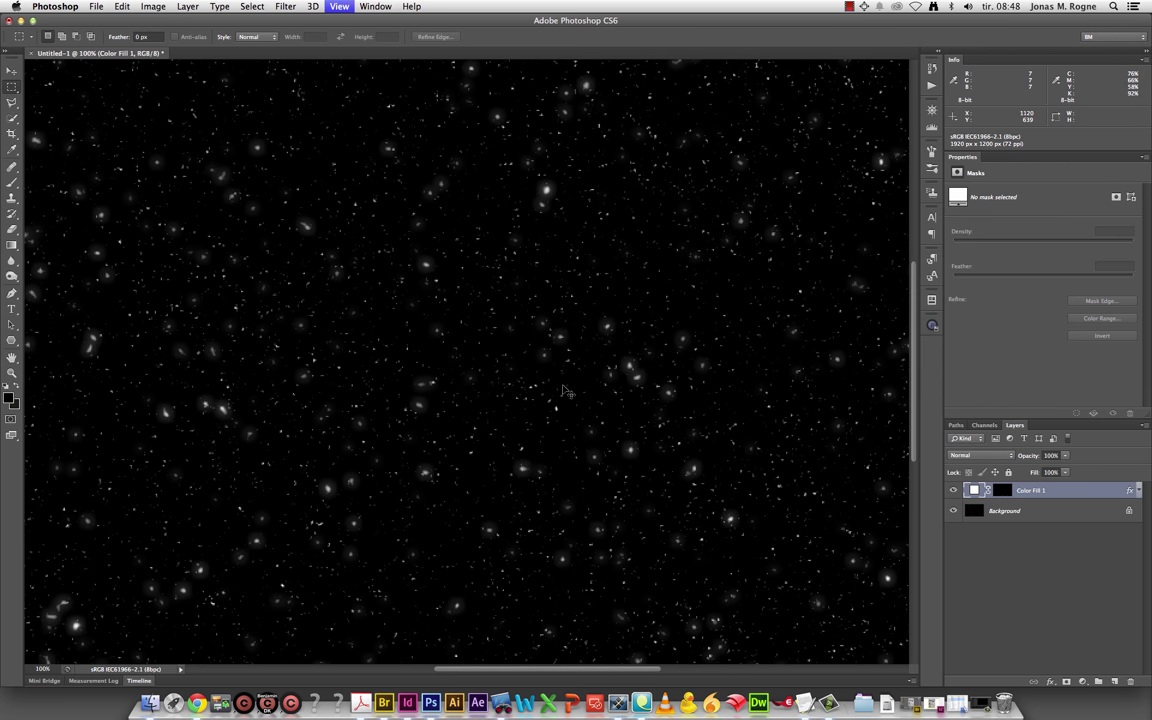
key("super+equal")
key("super+minus")
key("super+minus")
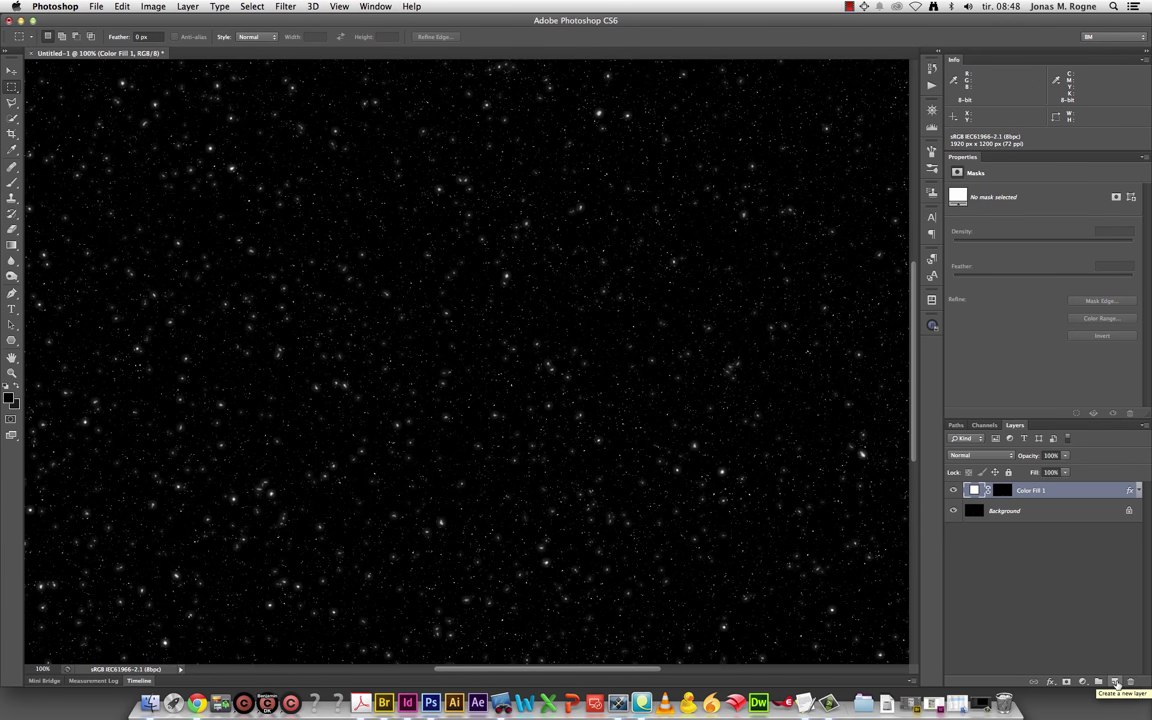
Add a new layer above the stars and fill it with black
left_click(1116, 683)
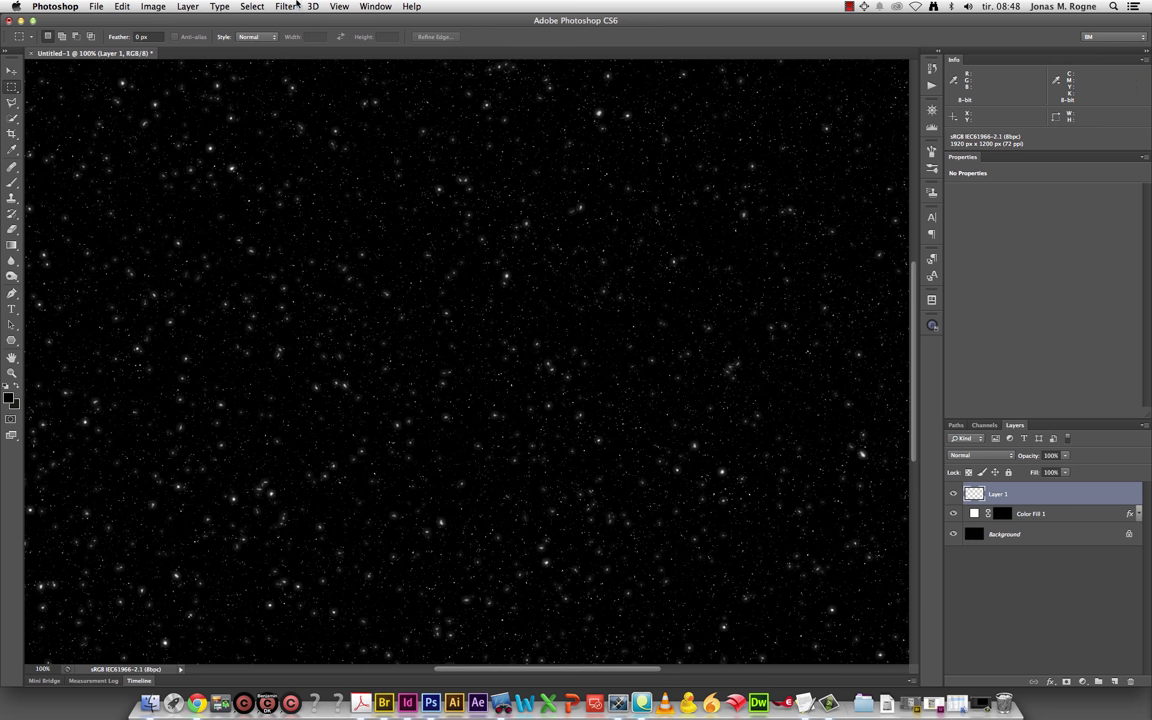
left_click(290, 6)
left_click(405, 157)
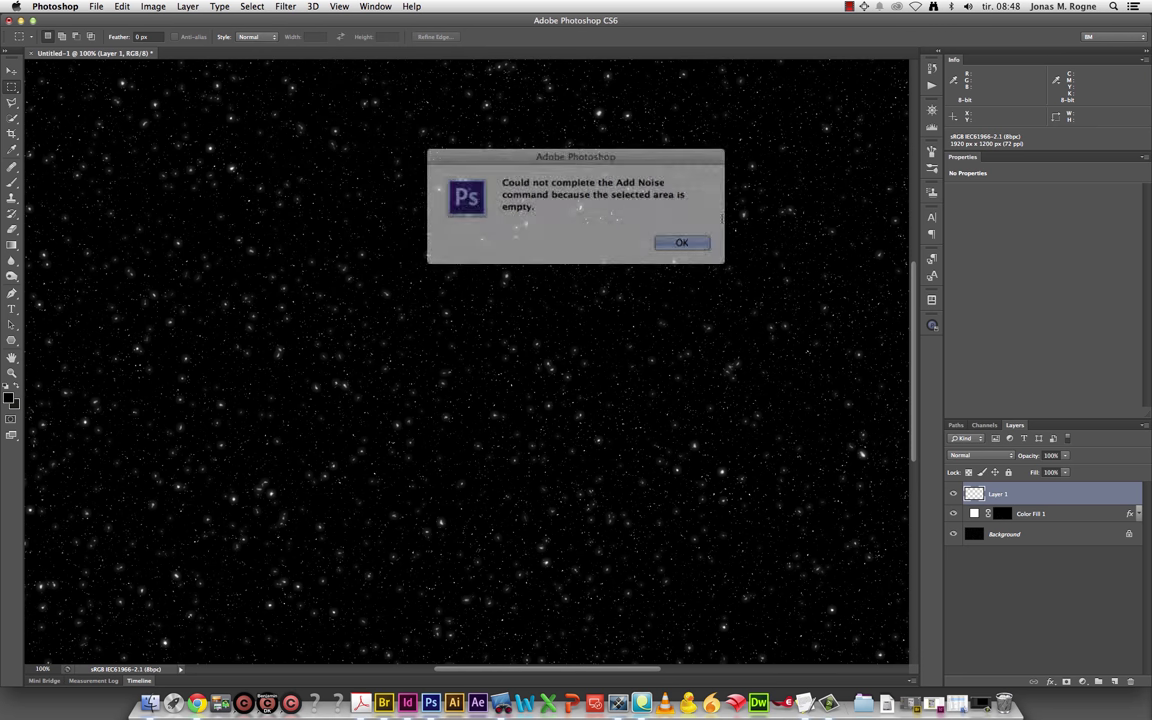
key("Return")
key("shift+BackSpace")
key("Return")
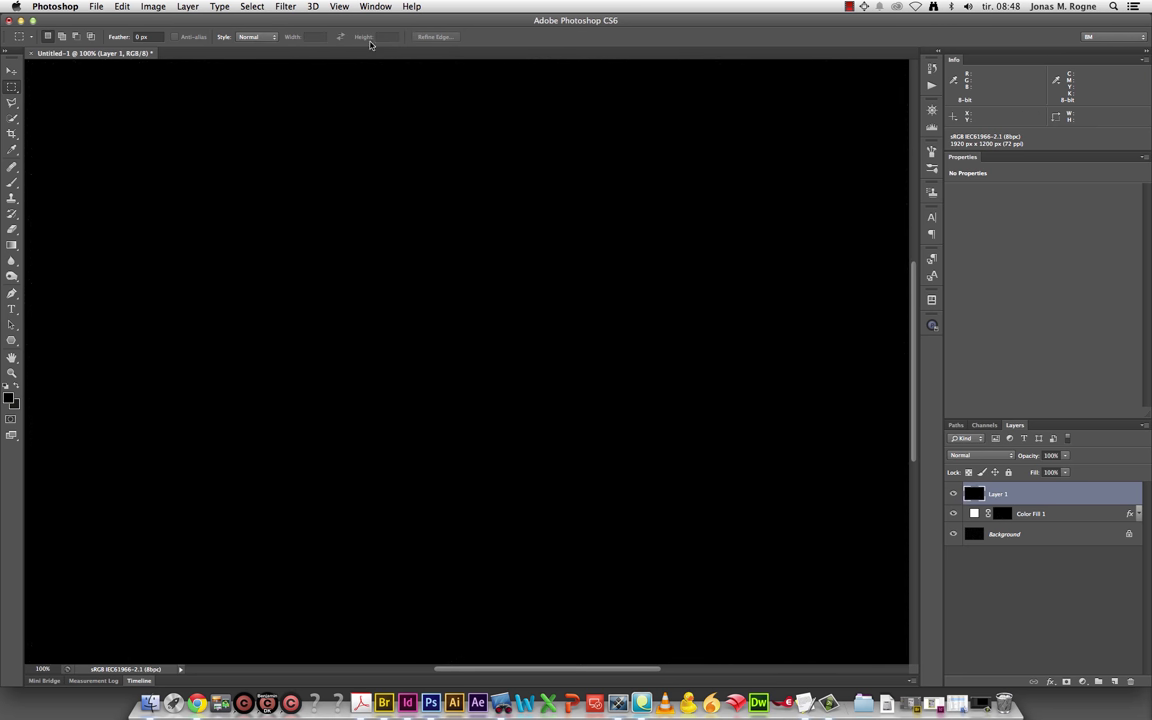
Add 96.55% coloured (non-monochromatic) noise to the black layer
left_click(286, 6)
mouse_move(294, 169)
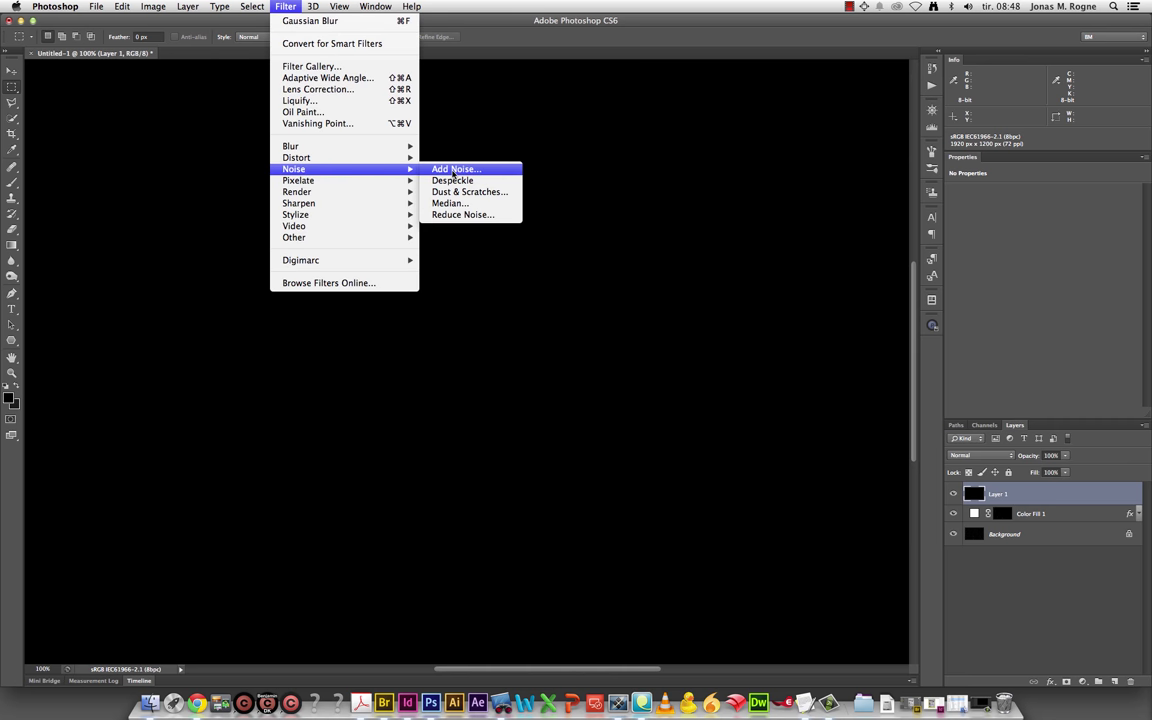
left_click(405, 154)
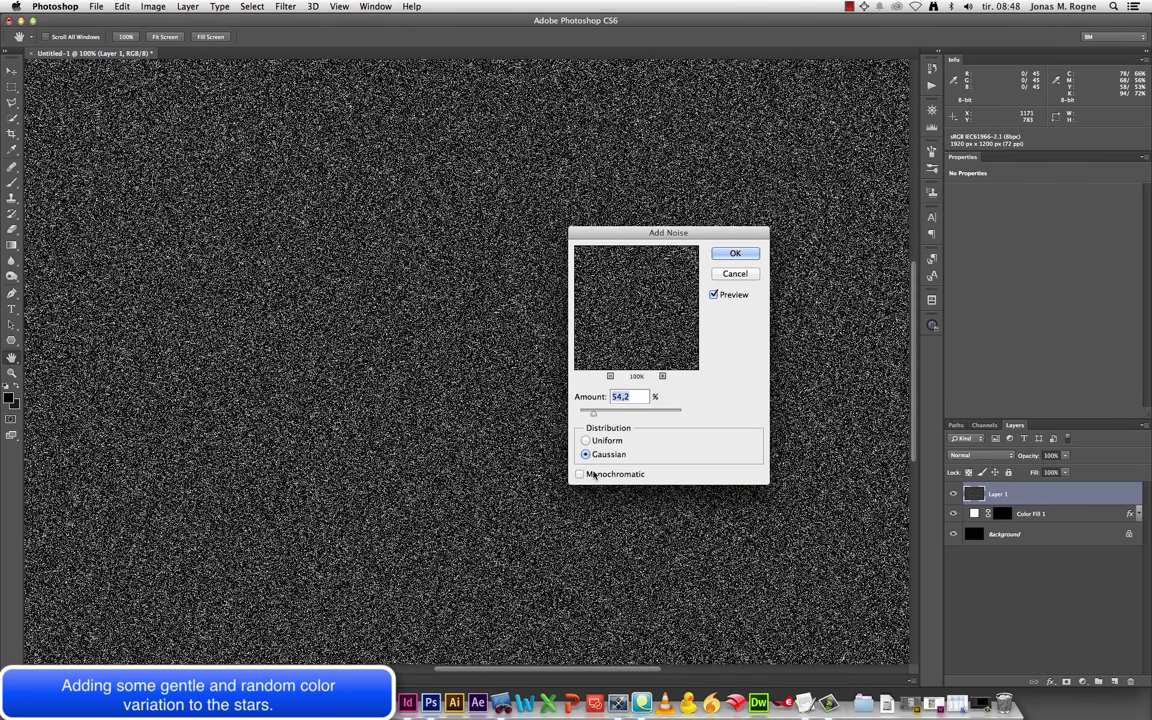
left_click(590, 474)
left_click_drag(593, 413, 605, 415)
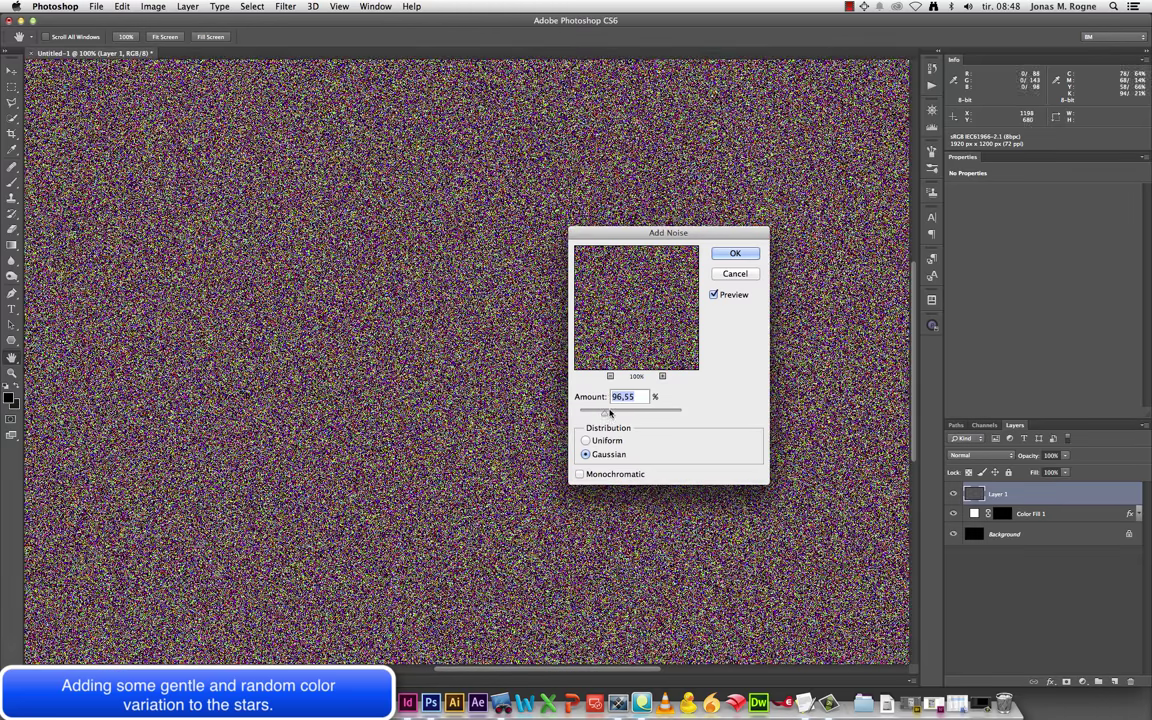
key("Return")
Soften the colour noise with a Gaussian blur
left_click(286, 6)
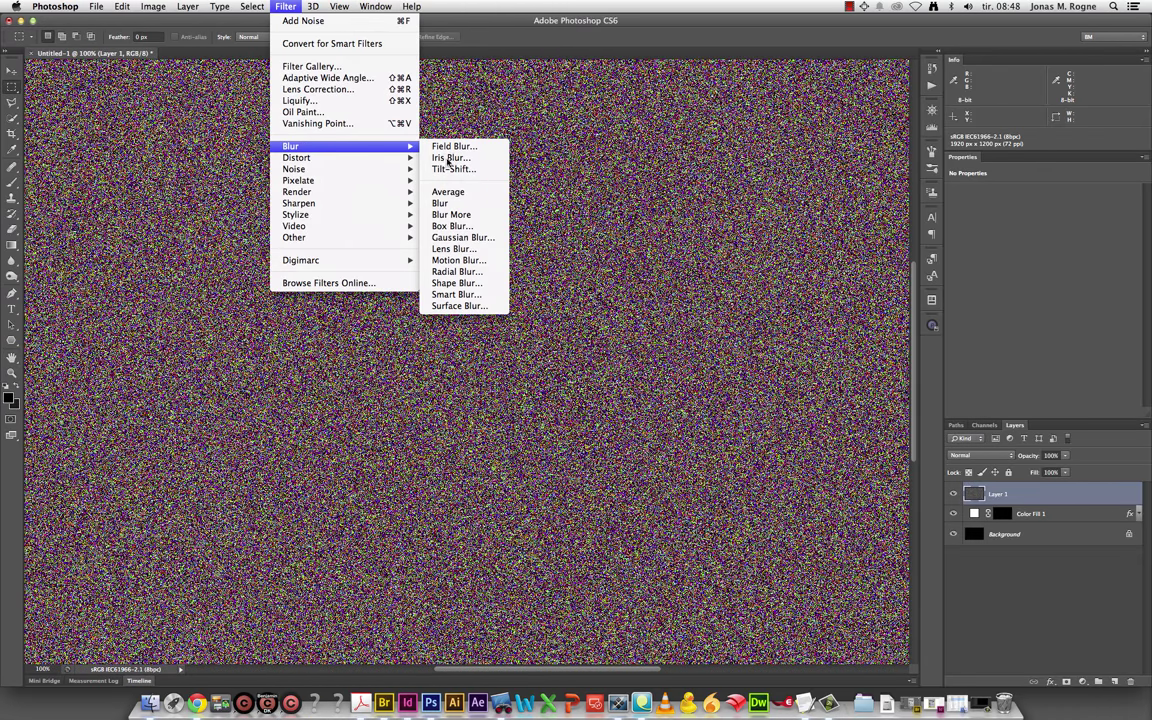
left_click(420, 218)
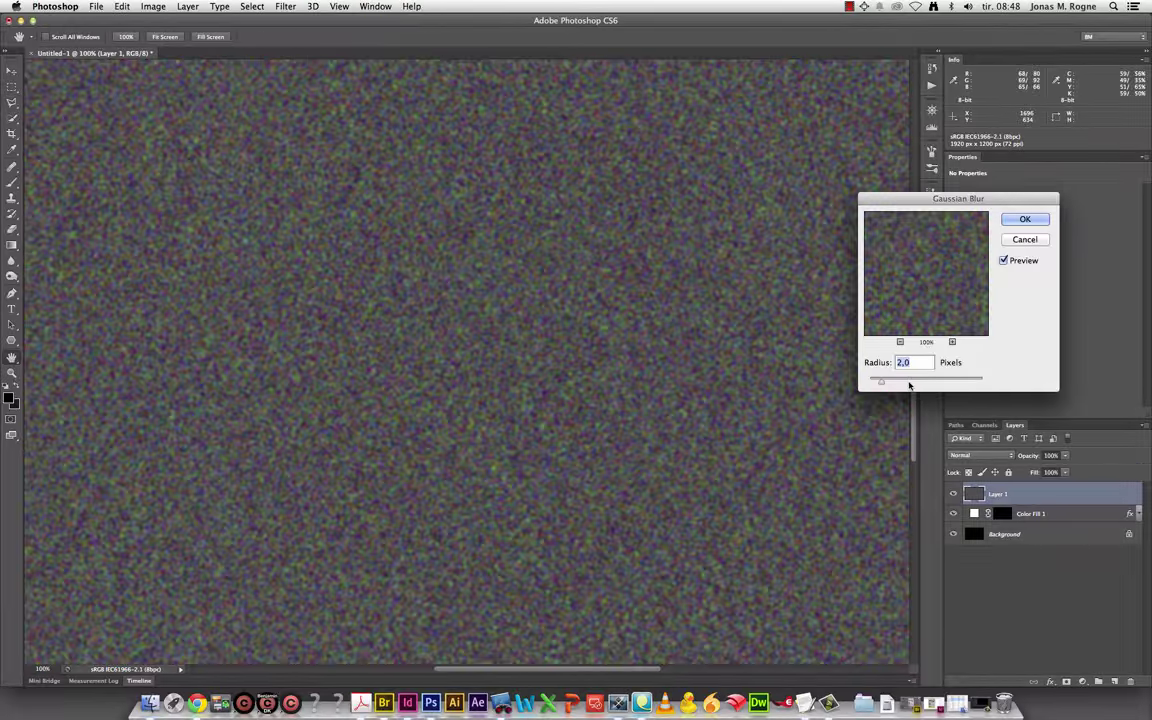
left_click_drag(884, 383, 908, 384)
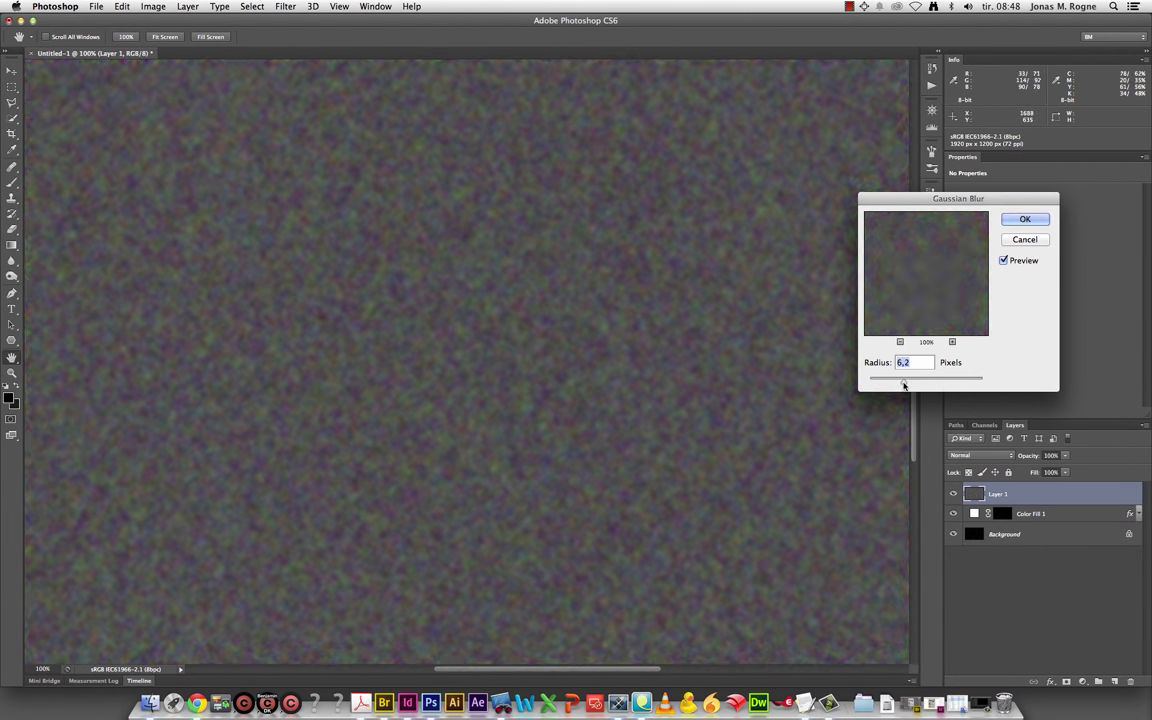
key("Return")
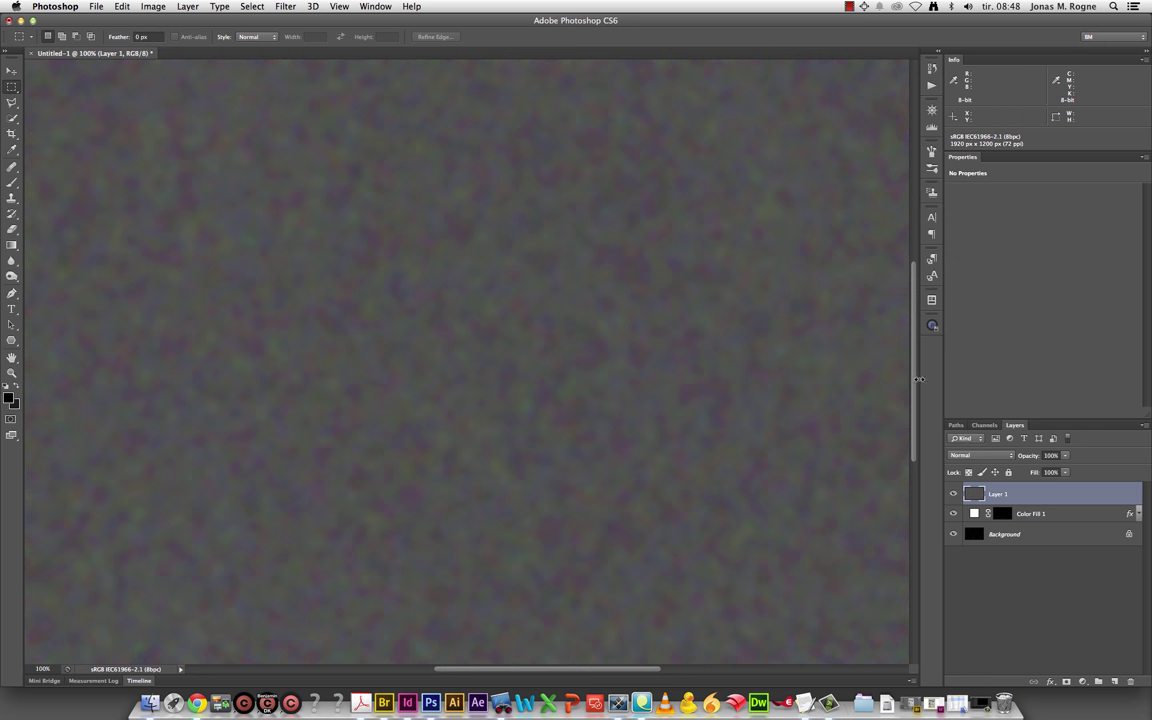
Raise the noise layer's saturation to +51 with Hue/Saturation
key("ctrl+u")
left_click_drag(819, 372, 850, 373)
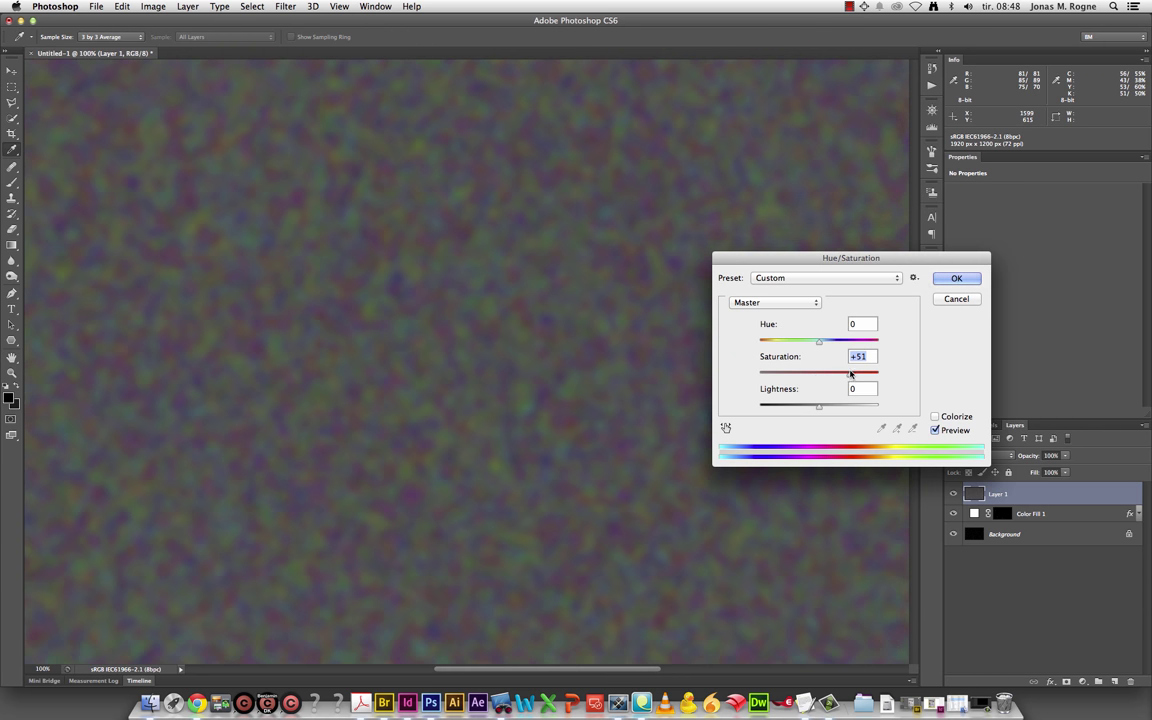
key("Return")
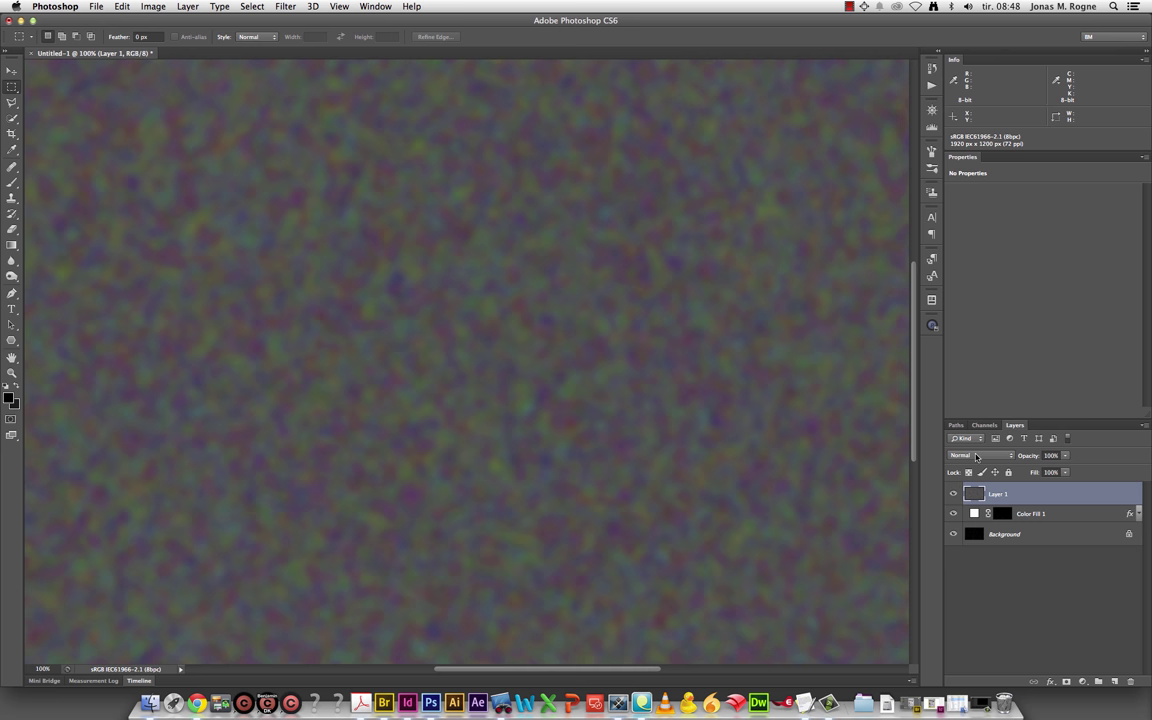
left_click(977, 457)
Blend Layer 1 in Color mode, inspect the stars zoomed in, then add a new empty layer
left_click(975, 676)
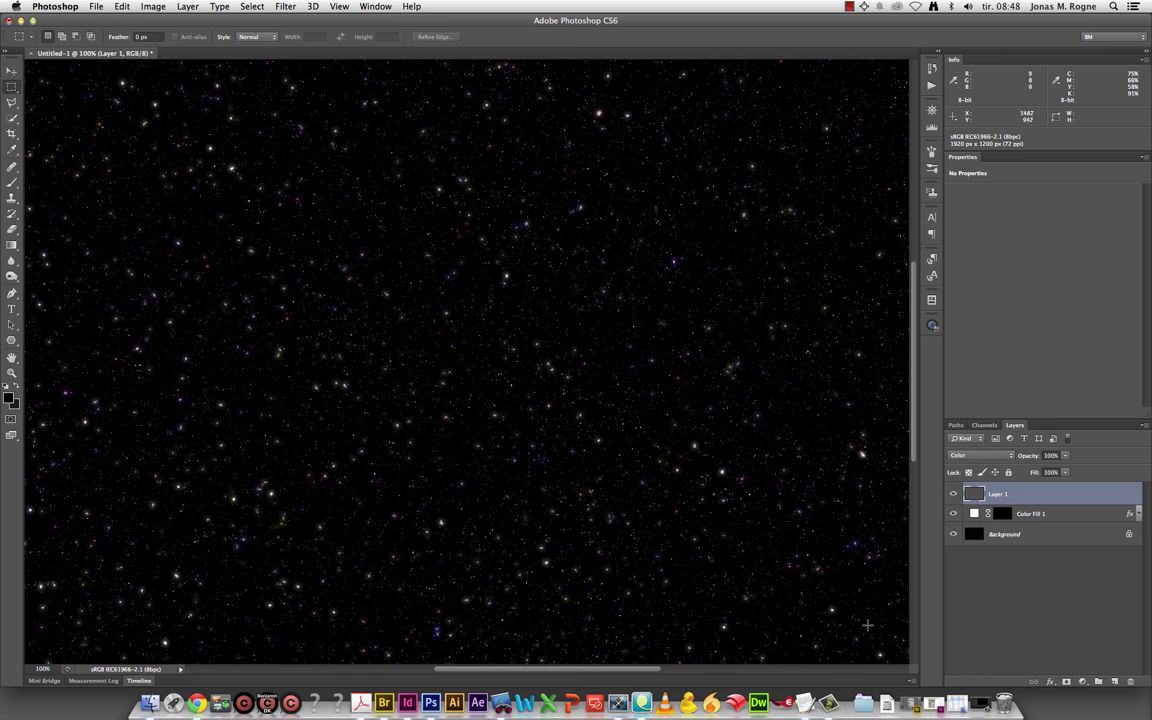
key("super+plus")
key("super+plus")
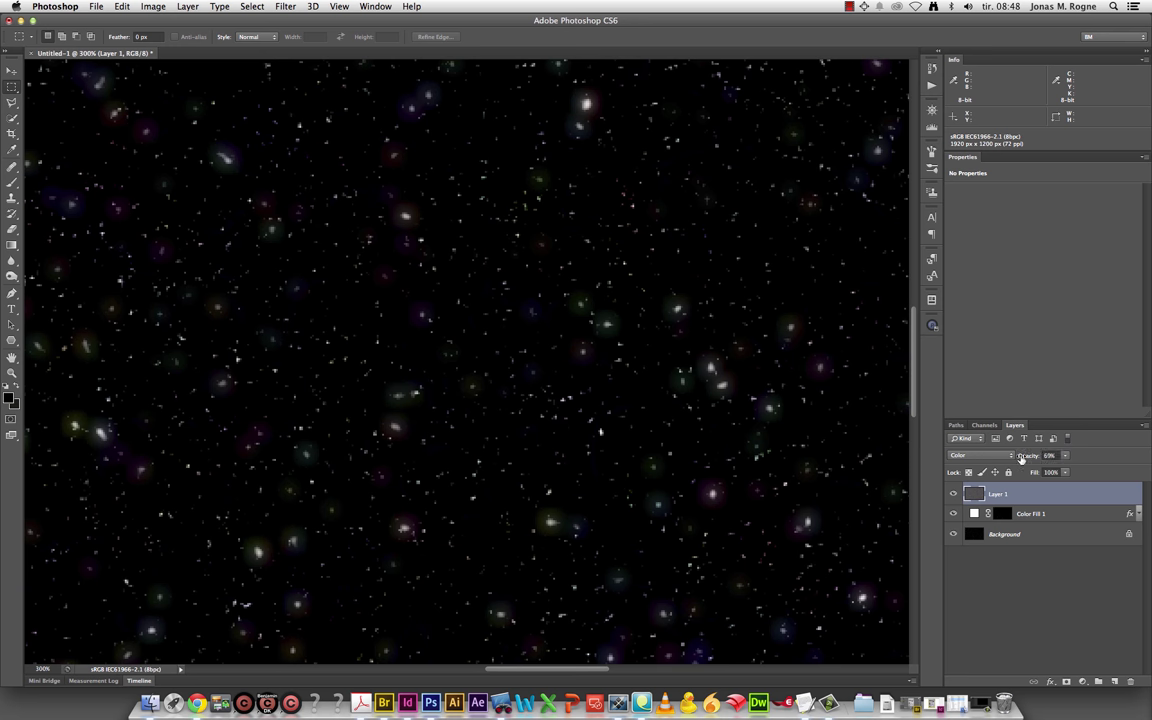
key("super+minus")
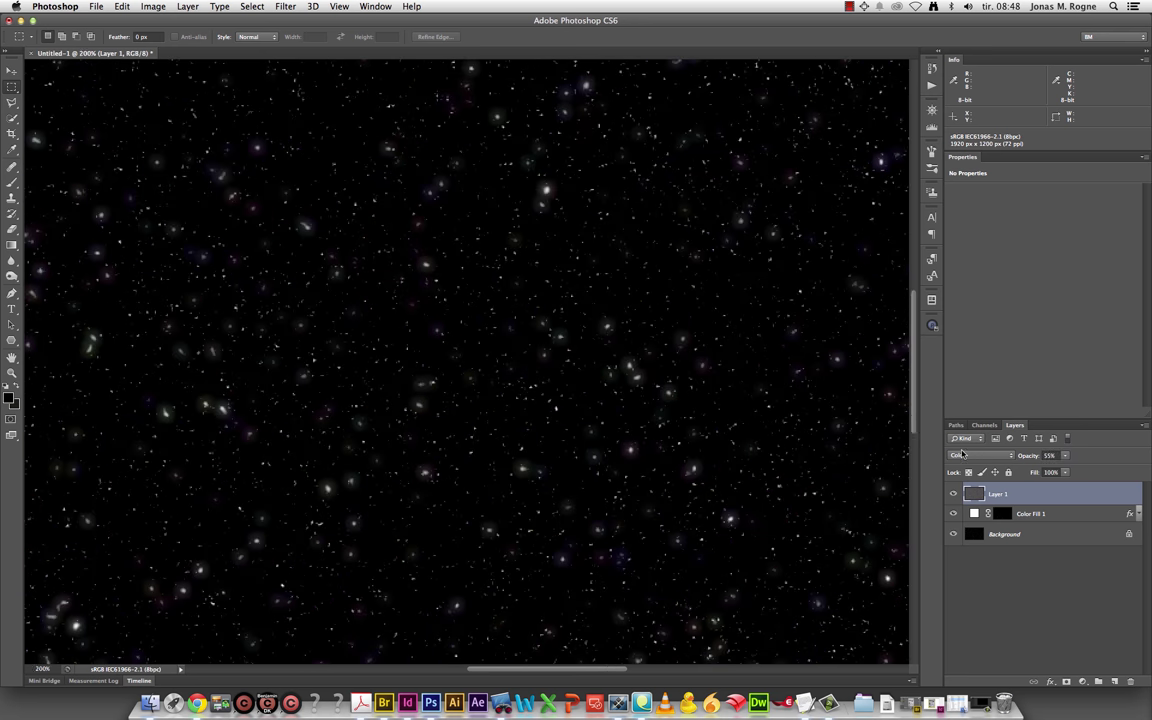
key("super+minus")
key("super+minus")
key("super+1")
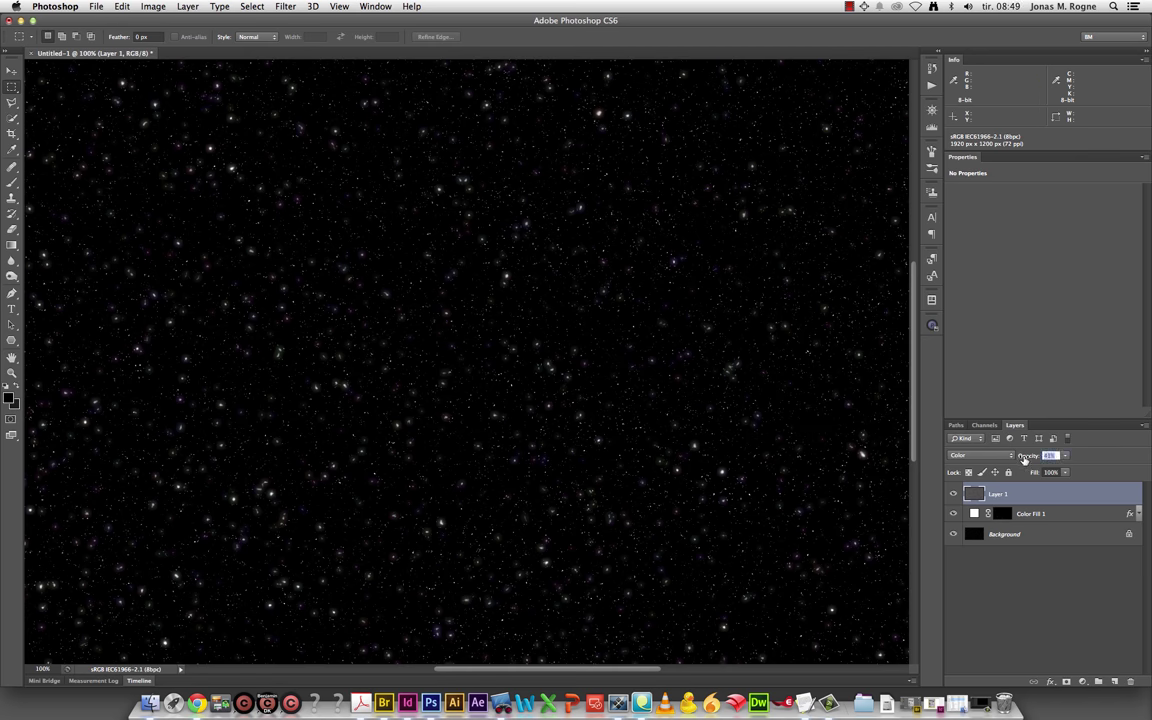
left_click(1114, 680)
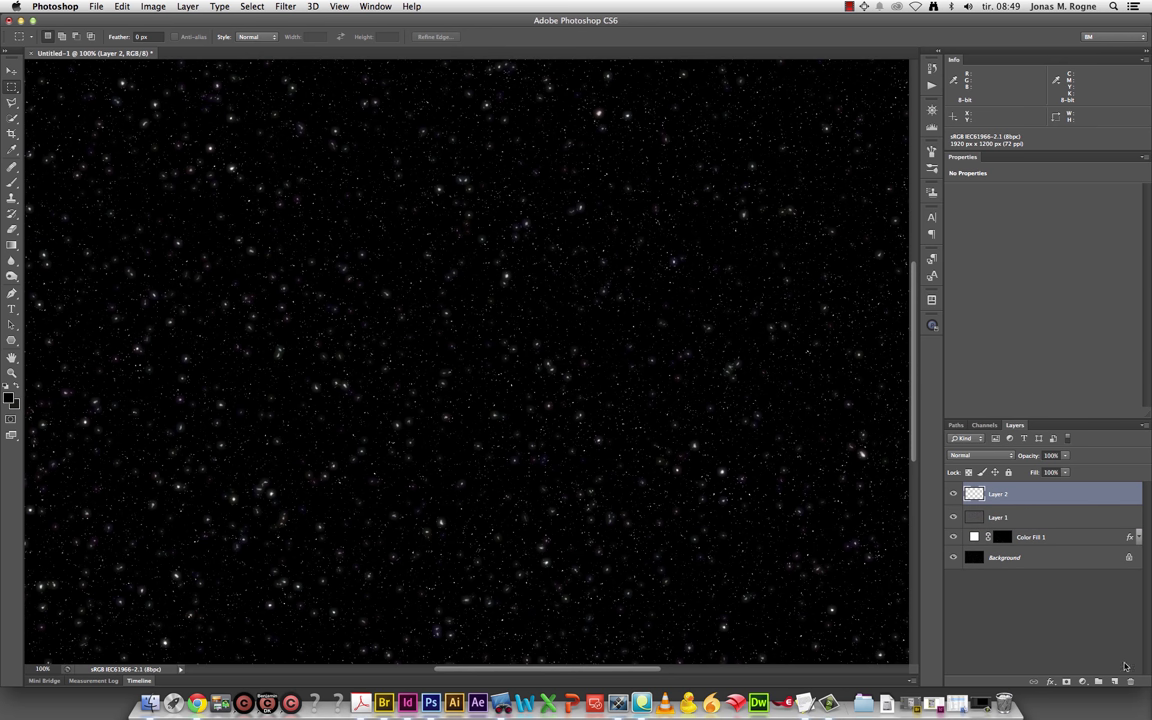
Replace the empty layer with a #808080 grey Solid Color fill converted to a smart object
key("super+z")
left_click(1082, 681)
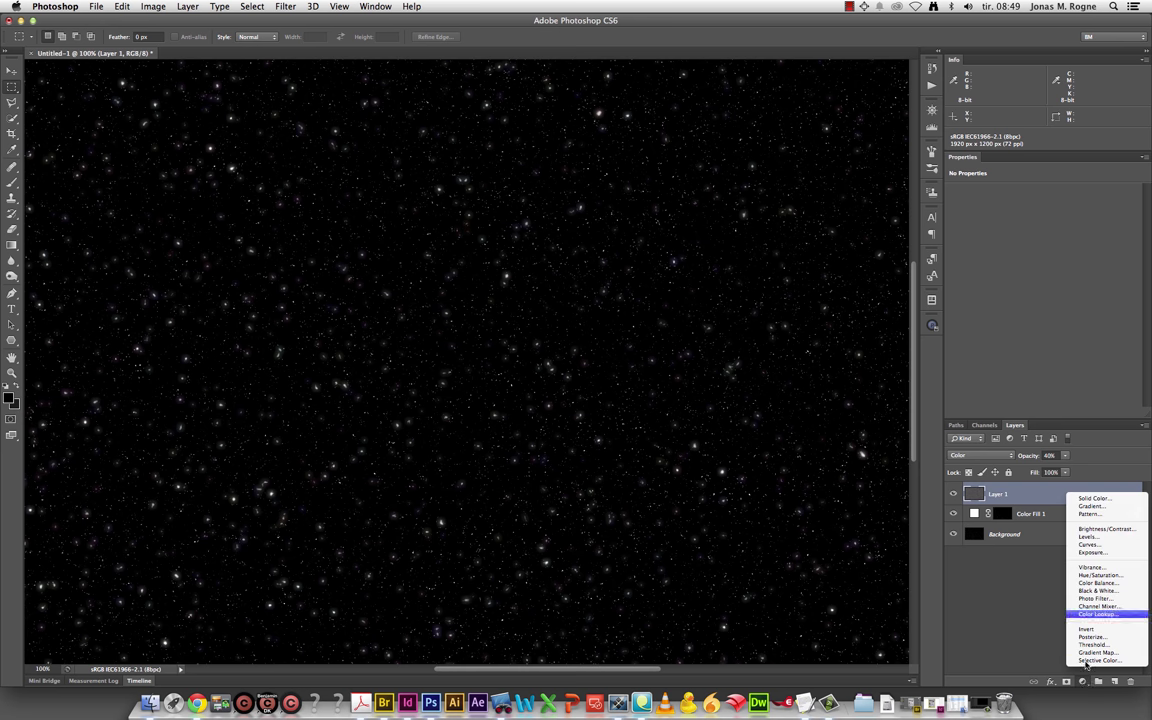
left_click(1081, 502)
type("808080")
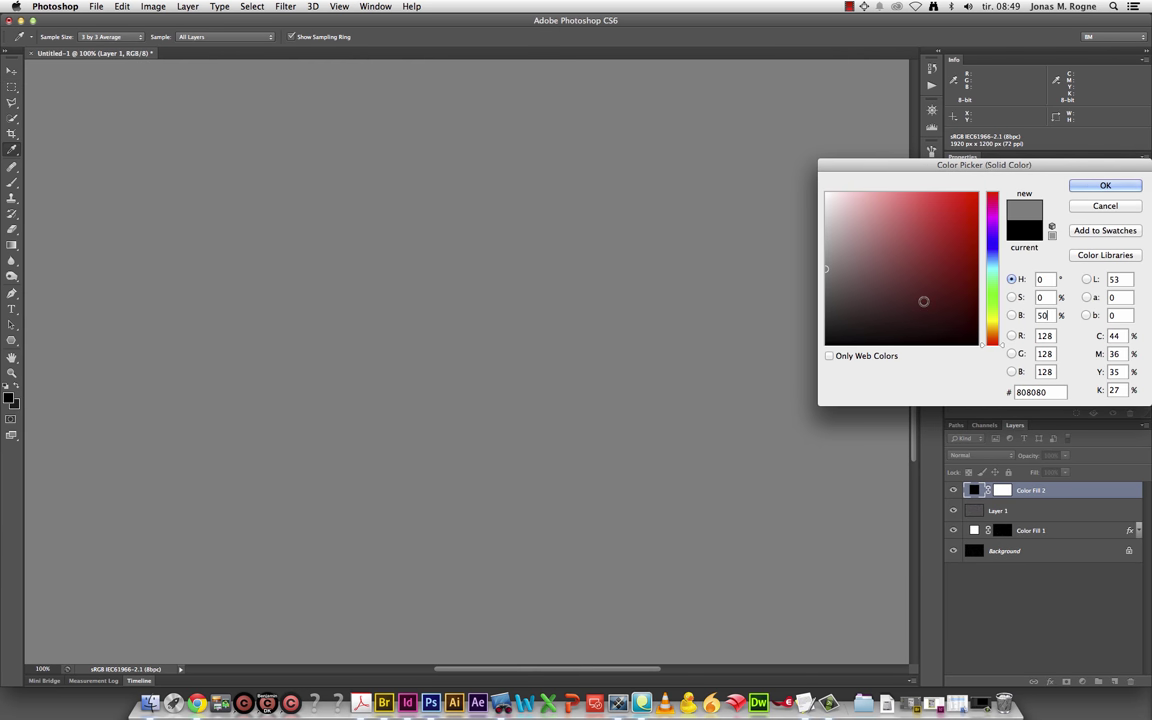
key("Return")
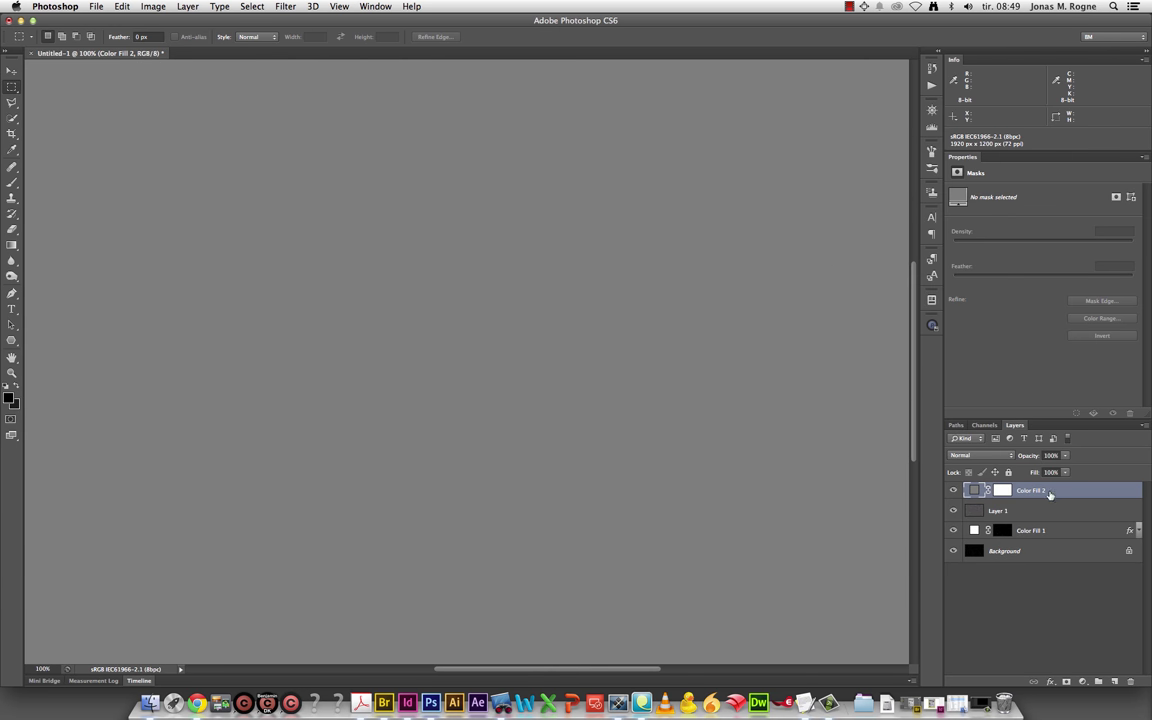
right_click(1050, 494)
left_click(962, 336)
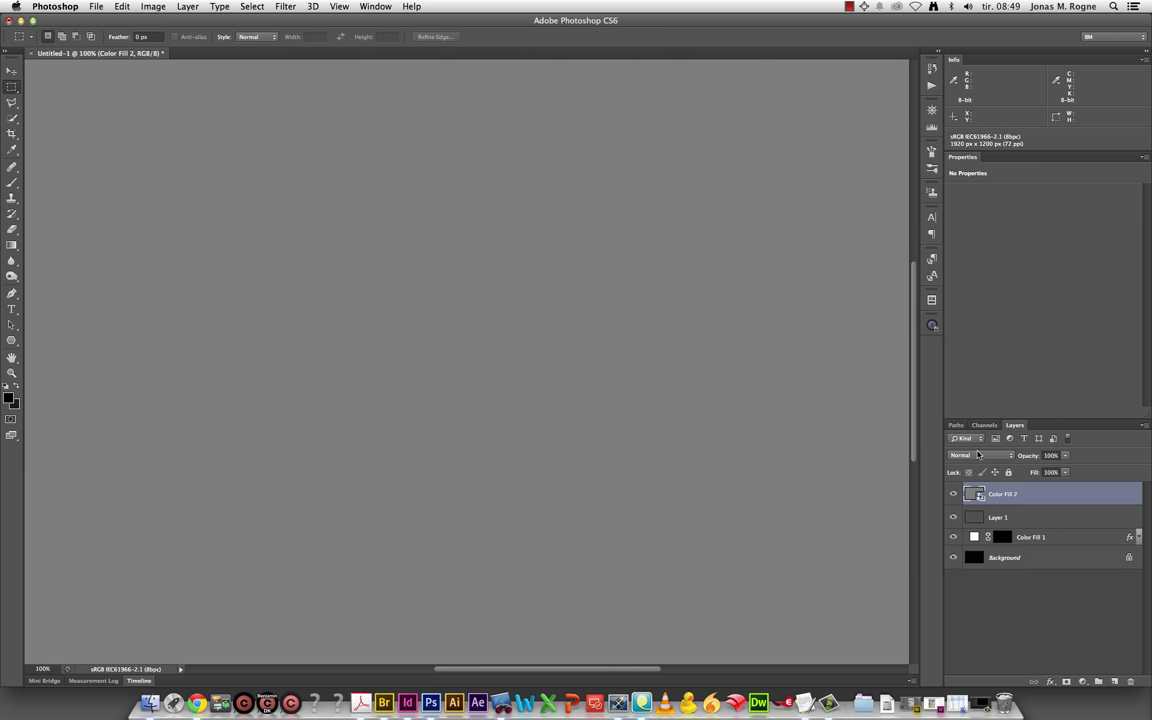
Render Clouds as a smart filter onto the Color Fill 2 layer
left_click(978, 455)
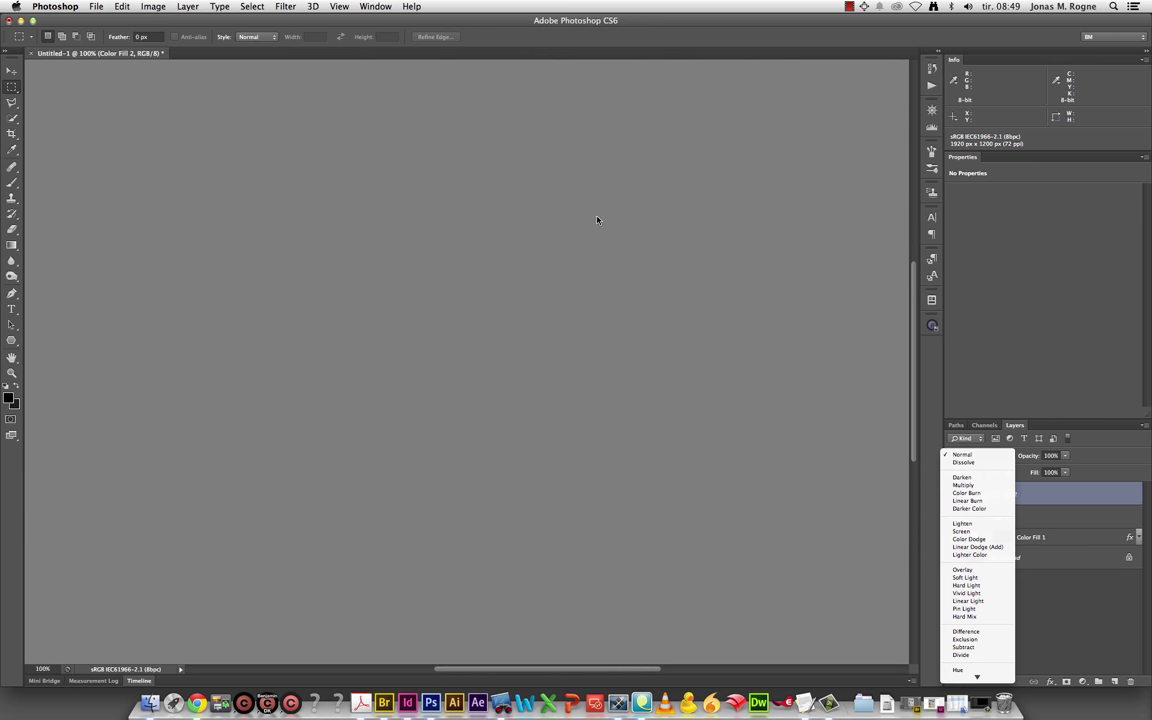
left_click(286, 6)
left_click(286, 6)
left_click(286, 6)
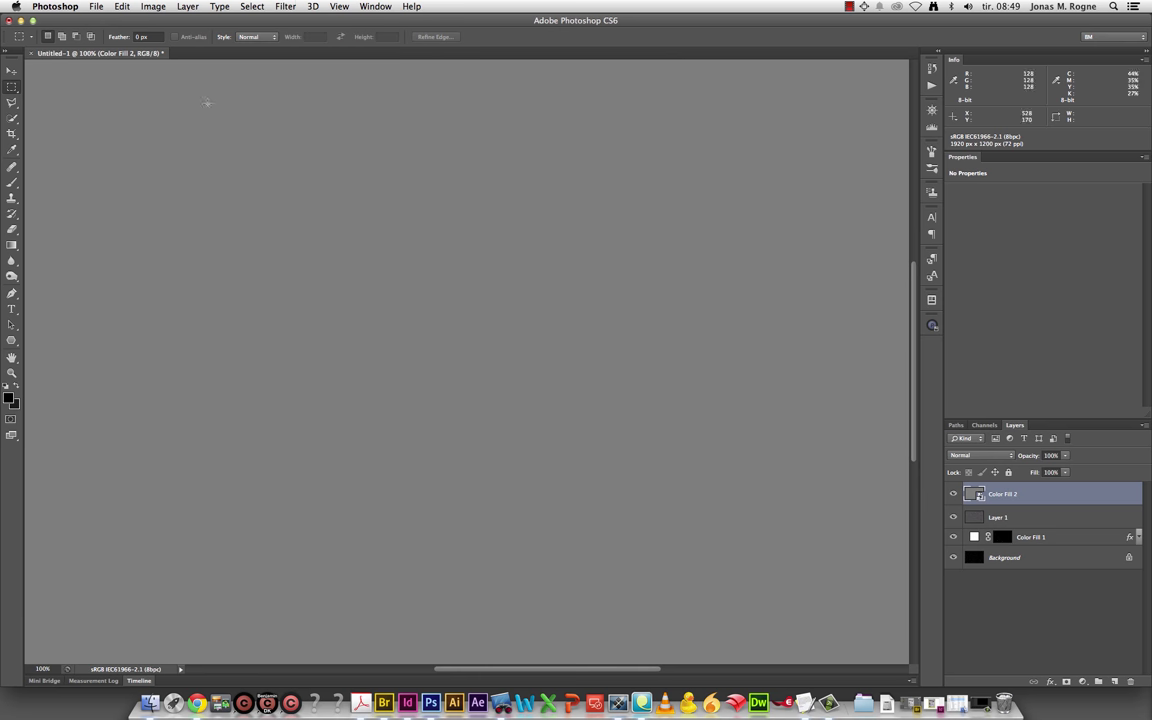
left_click(285, 6)
mouse_move(297, 191)
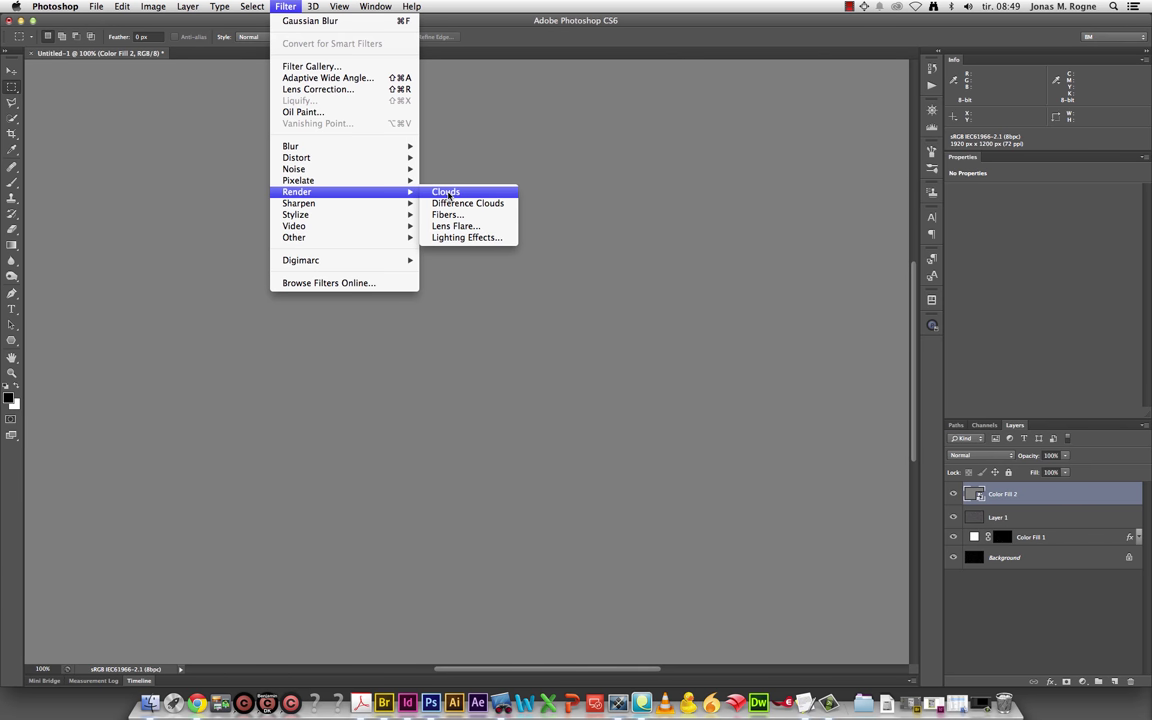
left_click(446, 192)
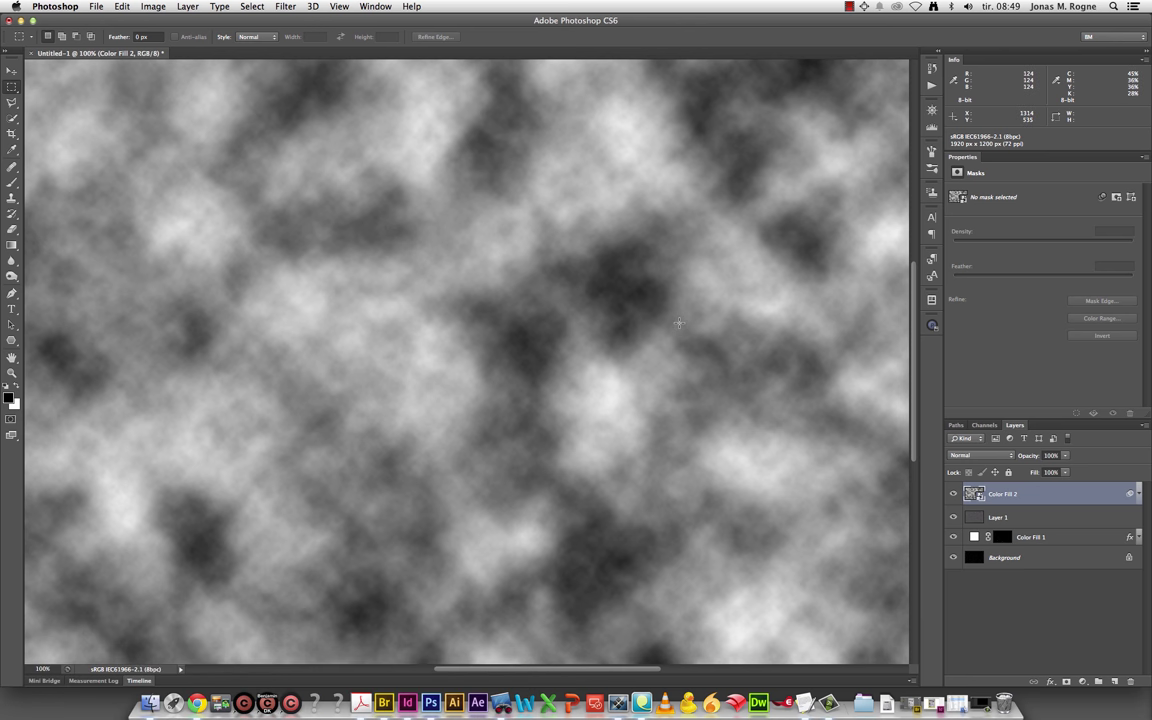
left_click(970, 455)
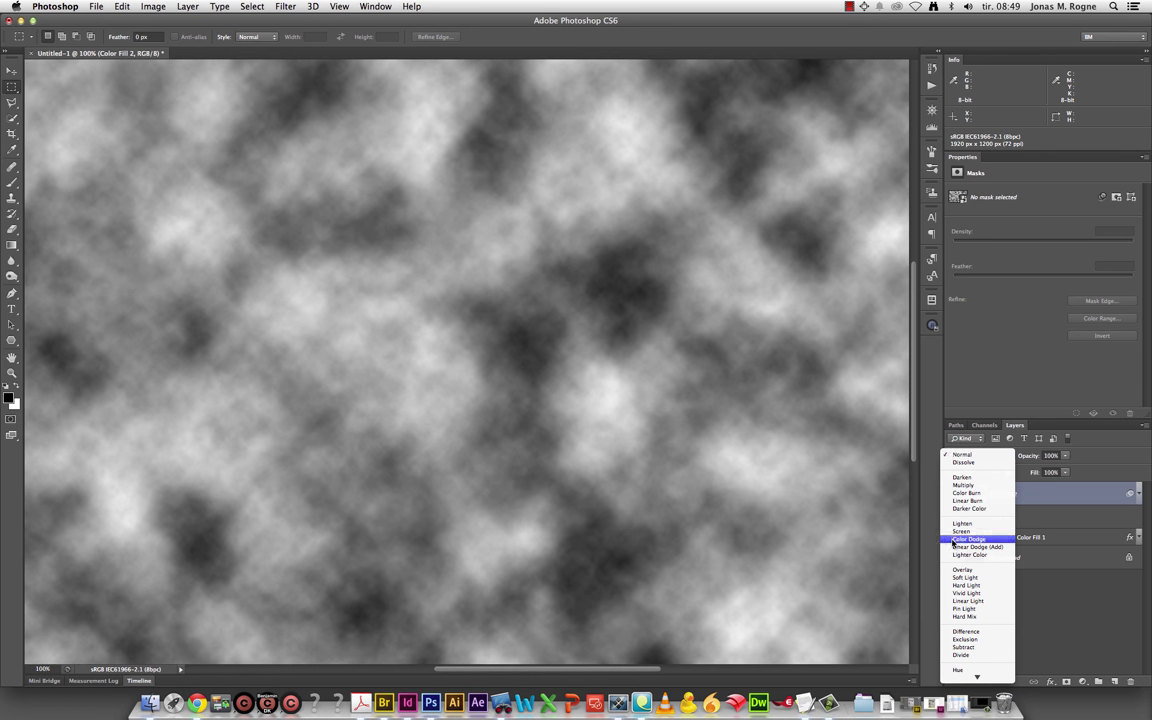
Blend the clouds layer in Color Dodge and add a new empty layer above Layer 1
left_click(966, 539)
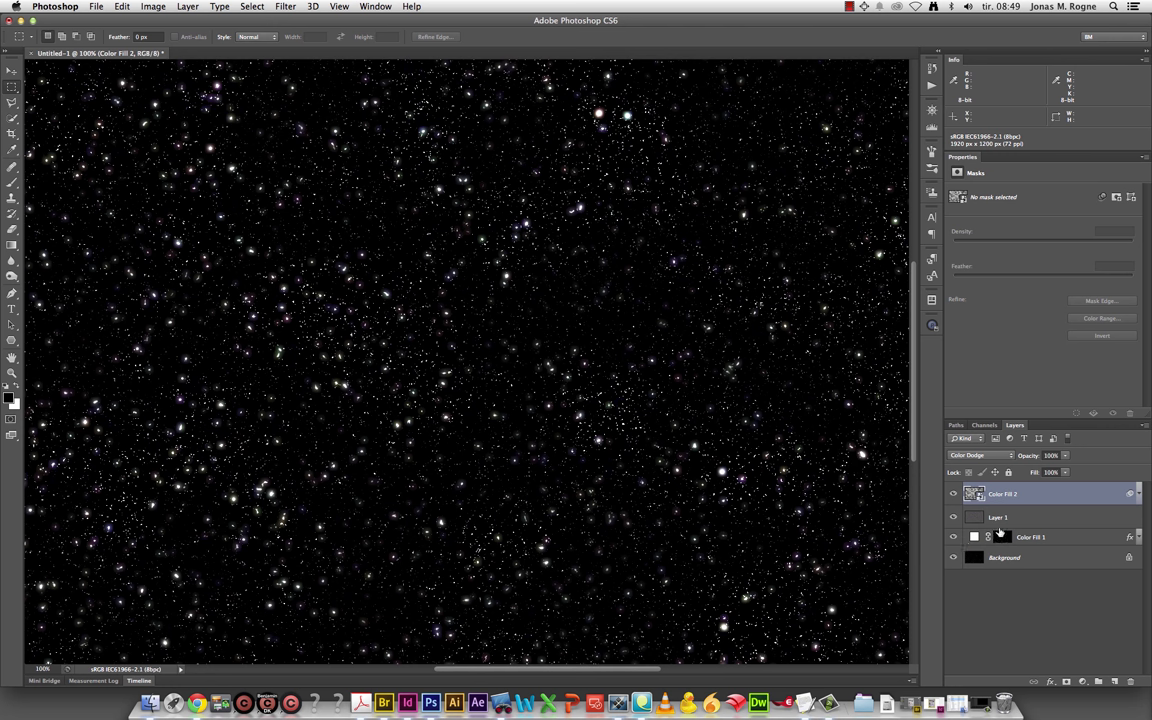
left_click(1036, 520)
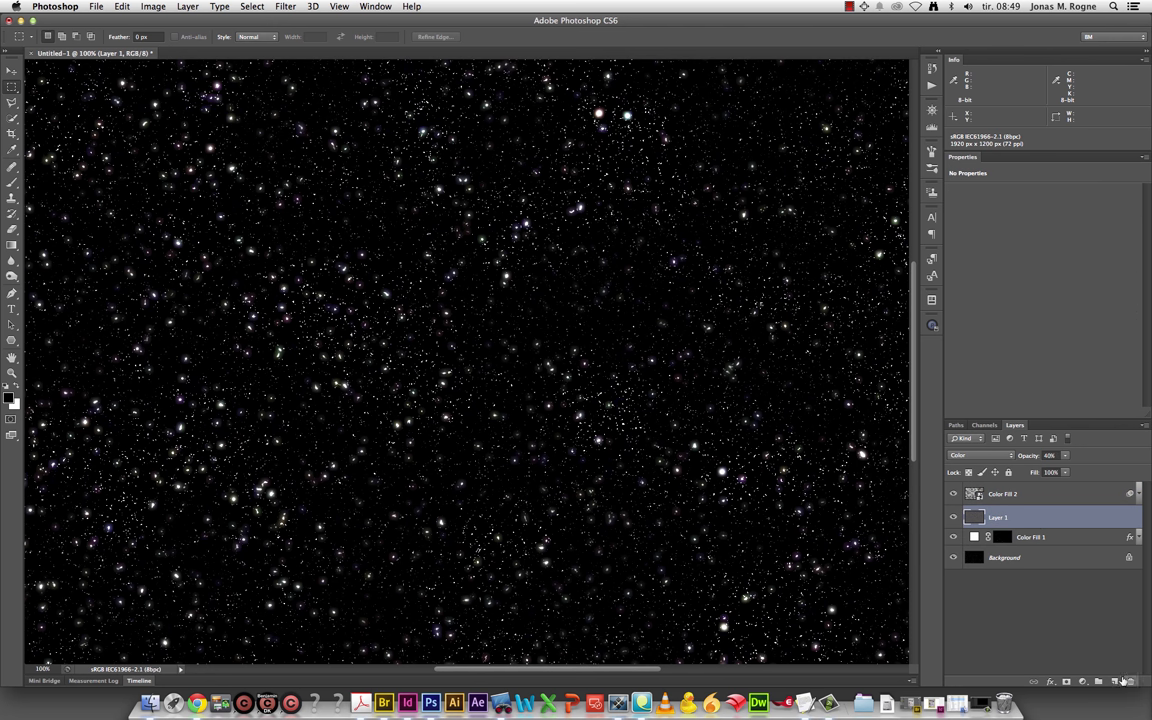
left_click(1118, 681)
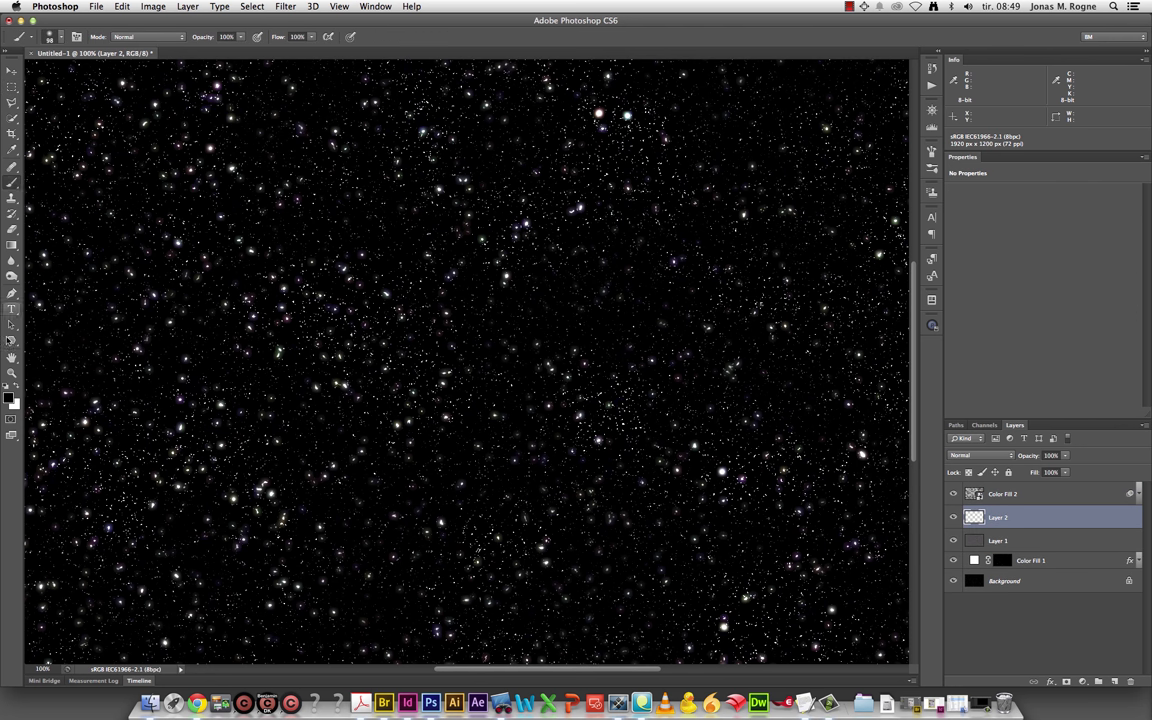
Set the foreground colour to a fully saturated bright blue
left_click(9, 398)
left_click(995, 265)
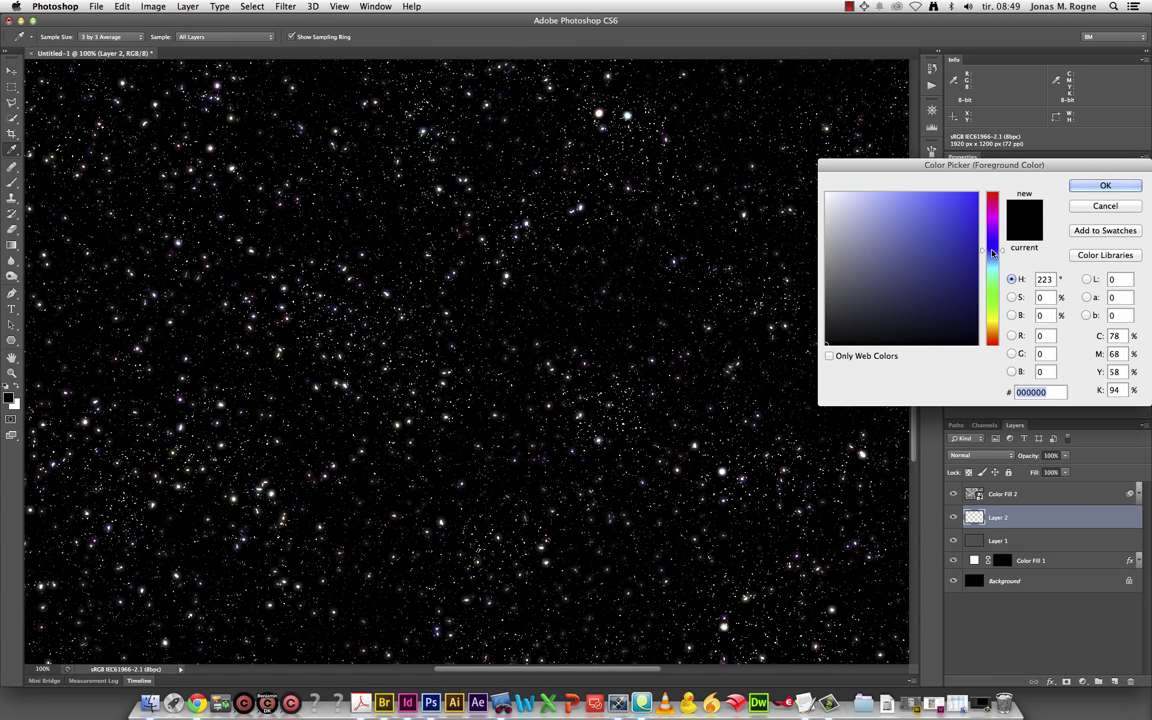
left_click(943, 231)
left_click(993, 197)
left_click(962, 211)
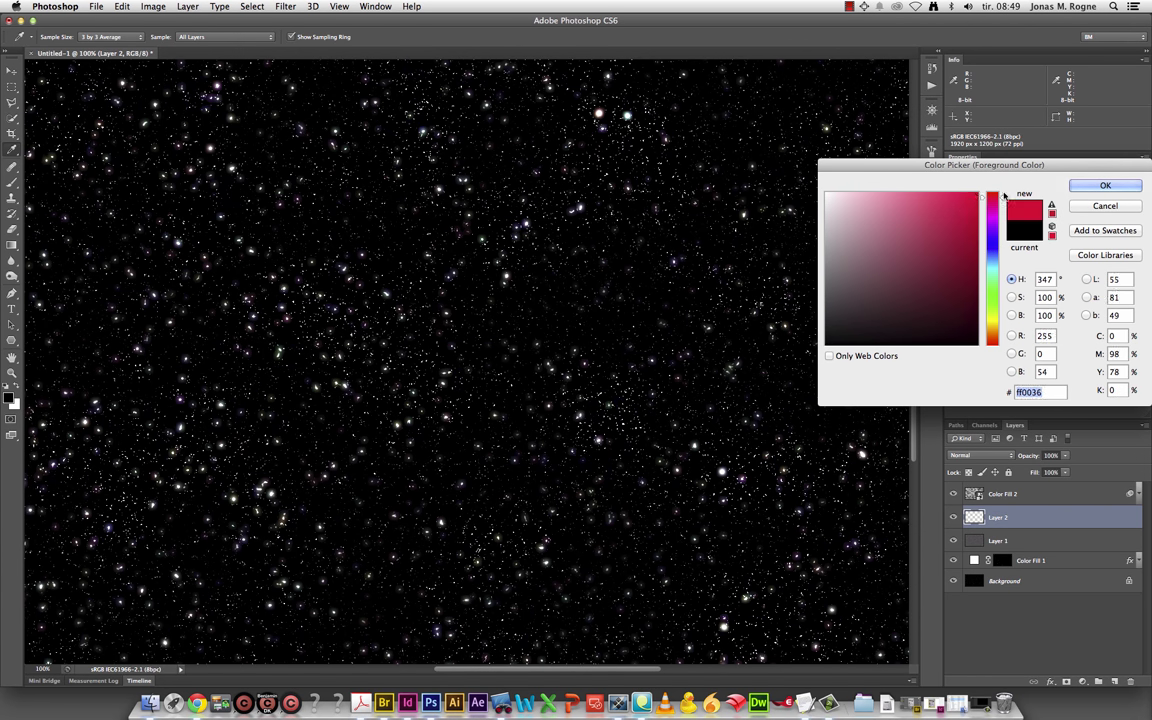
left_click_drag(993, 200, 993, 249)
left_click(977, 193)
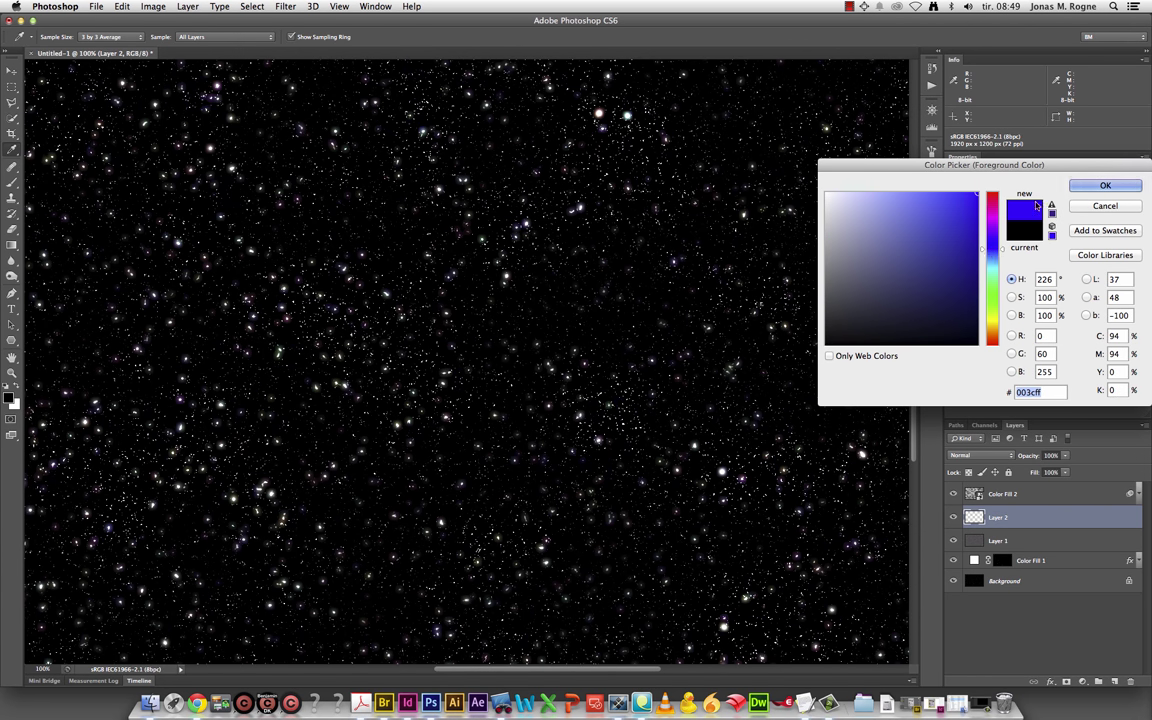
left_click(1105, 185)
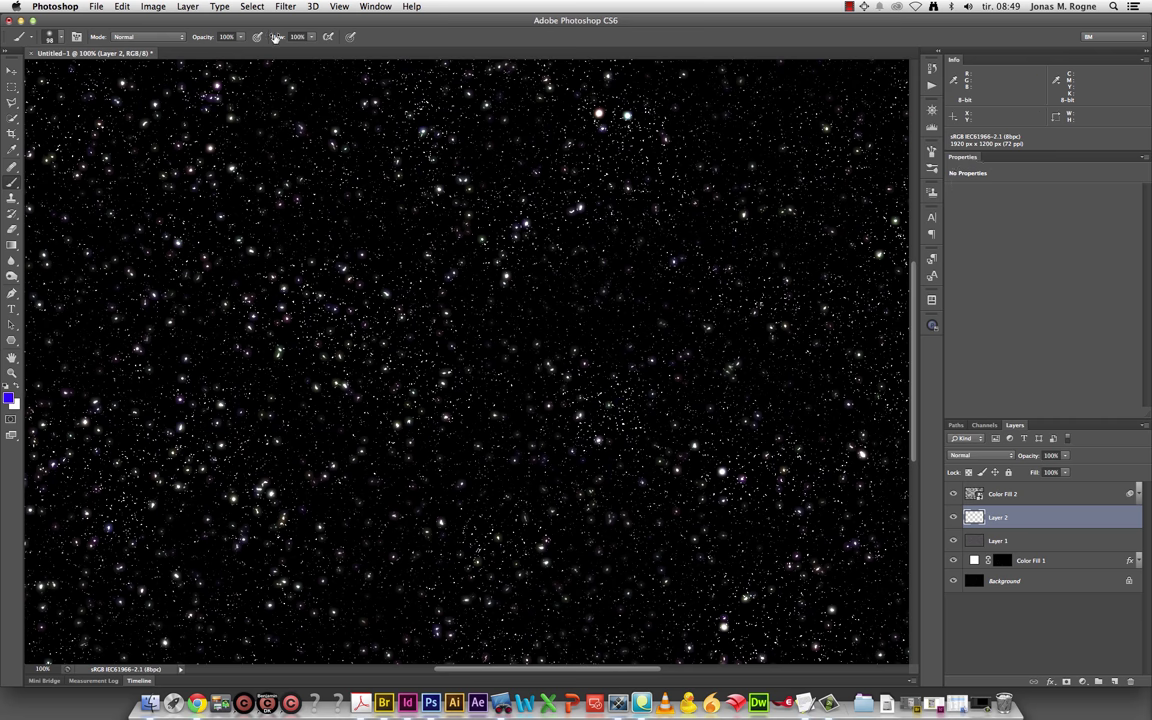
With a soft ~717 px brush, paint blue nebula across the centre, right side and upper left
right_click(449, 338)
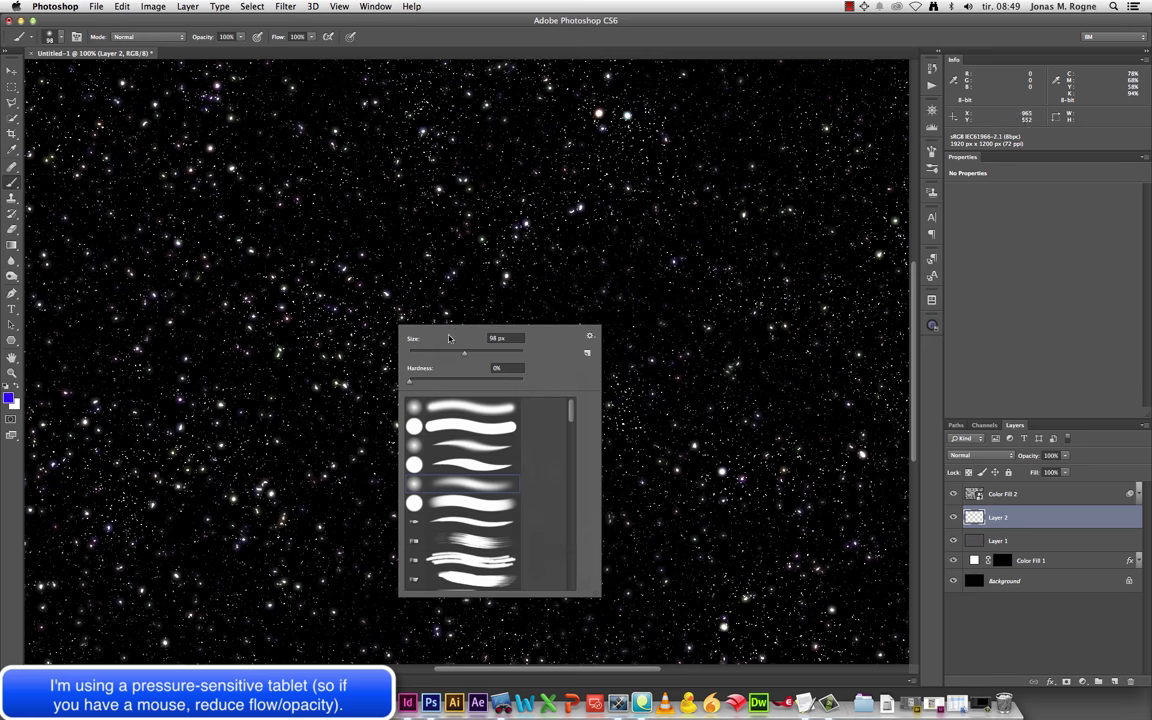
left_click_drag(497, 355, 515, 353)
mouse_move(270, 360)
left_mouse_down()
mouse_move(430, 231)
mouse_move(579, 373)
mouse_move(384, 316)
left_mouse_up()
key("super+minus")
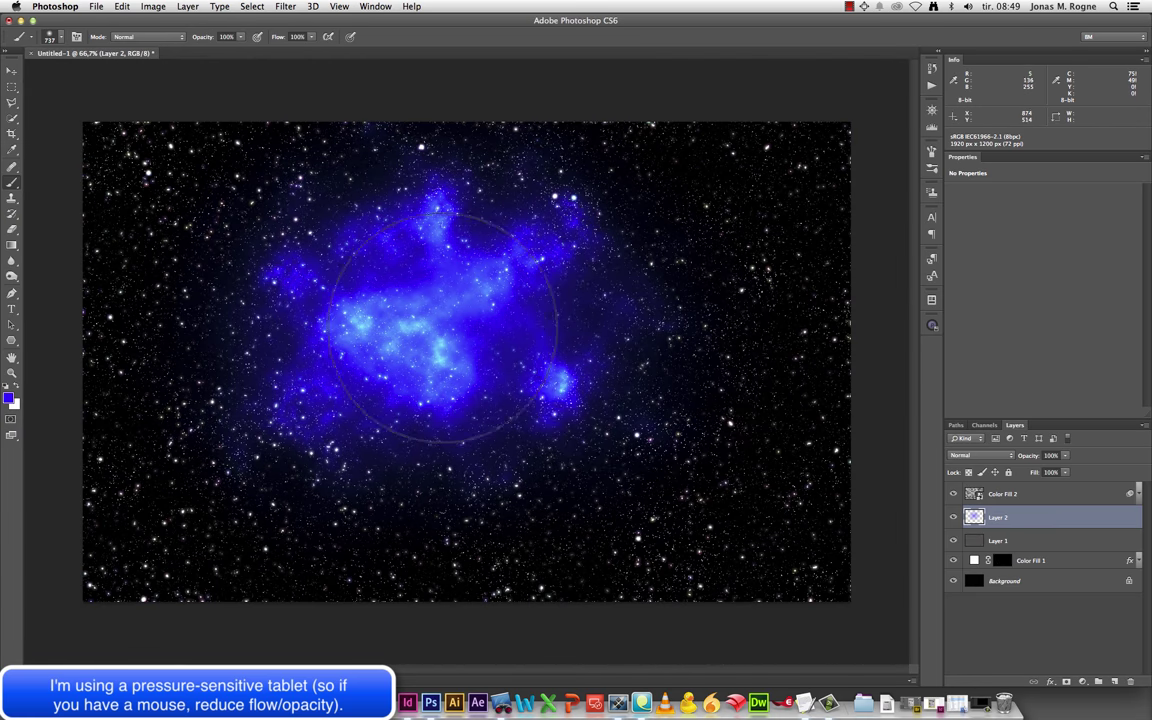
left_click_drag(777, 386, 784, 386)
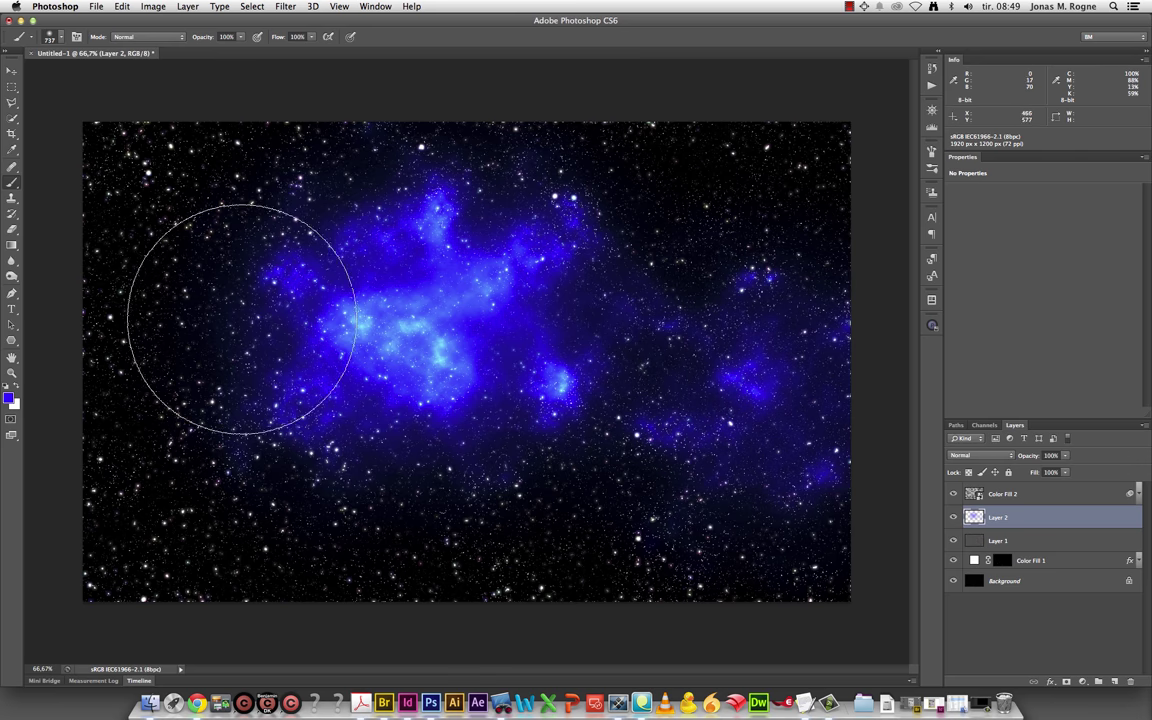
left_click(145, 273)
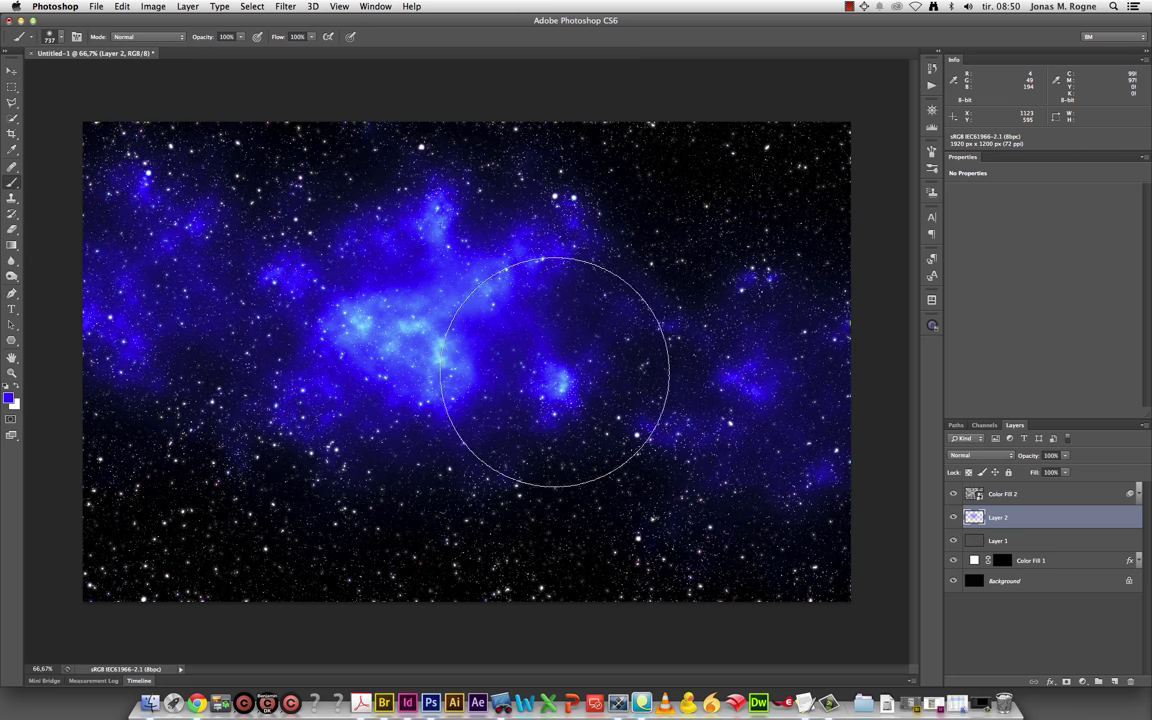
Switch the foreground to orange and dab soft orange onto the nebula
left_click(9, 401)
left_click(992, 334)
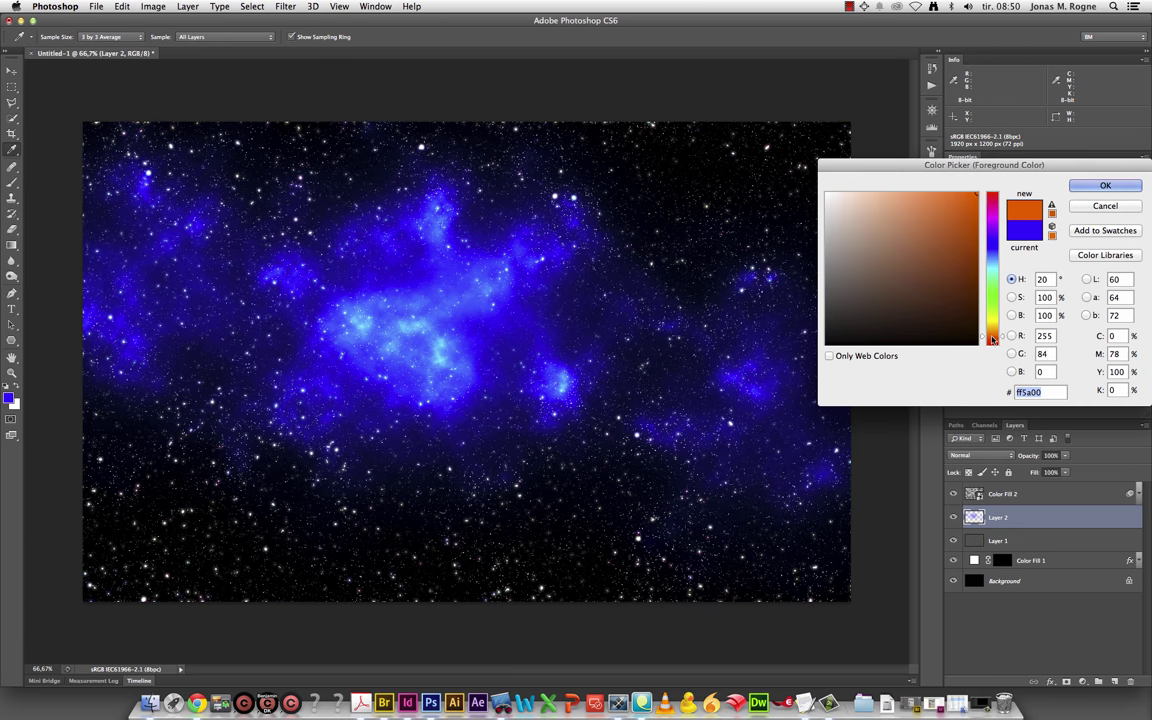
key("Return")
right_click(645, 341)
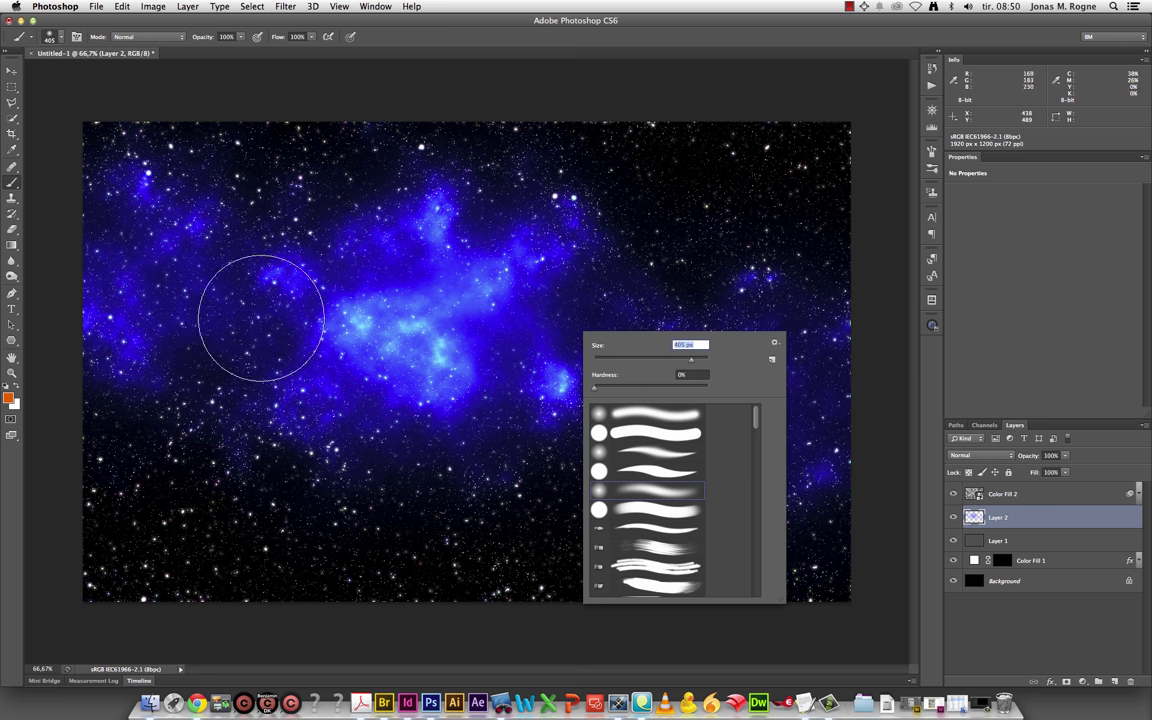
left_click(348, 323)
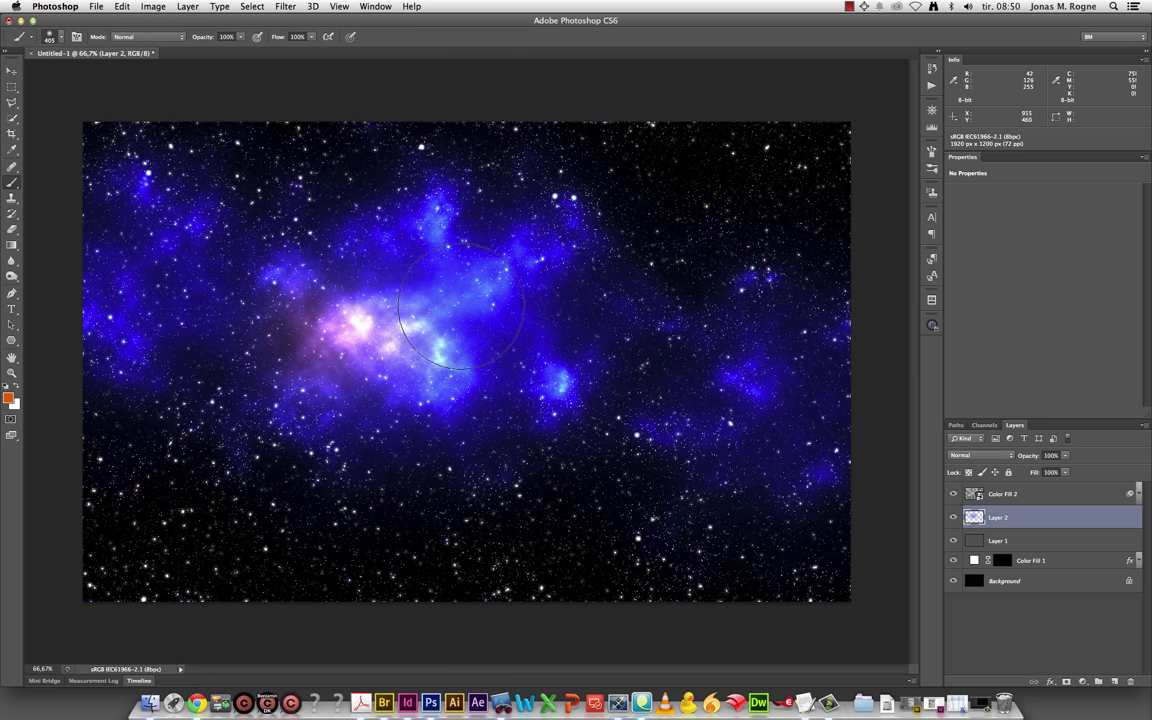
Paint pink glows over the nebula centre and right-hand cloud, undoing unwanted dabs
left_click_drag(448, 337, 495, 295)
key("super+z")
key("super+z")
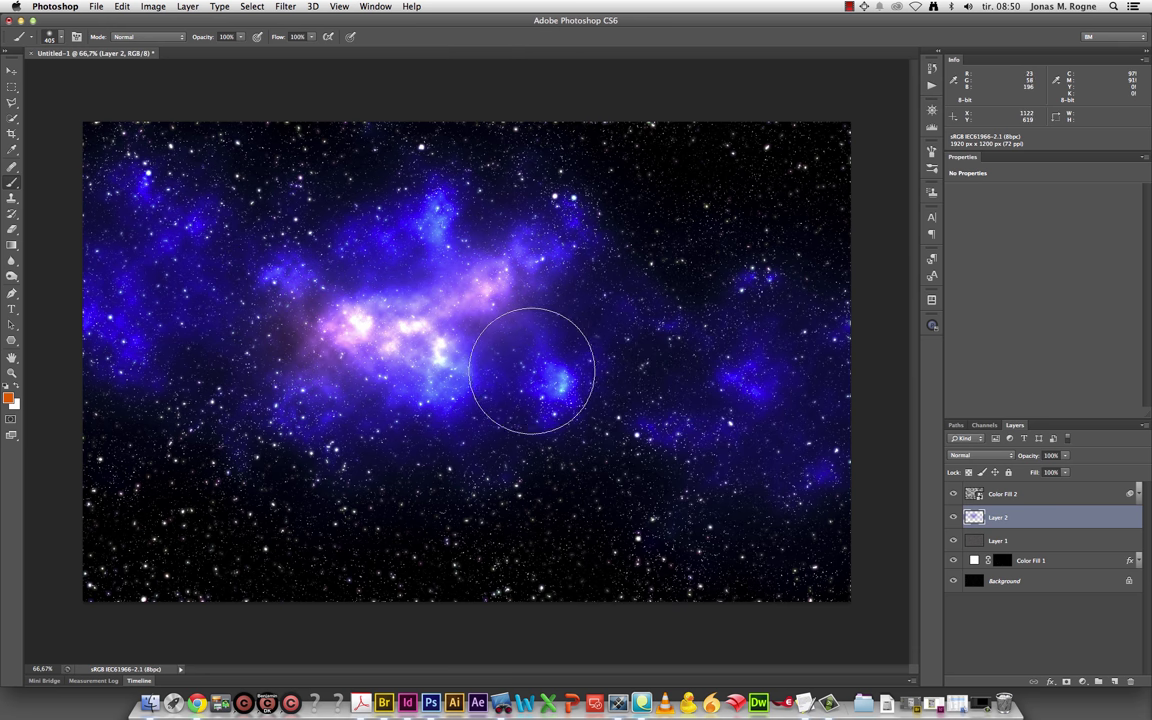
key("super+z")
key("super+z")
left_click(725, 380)
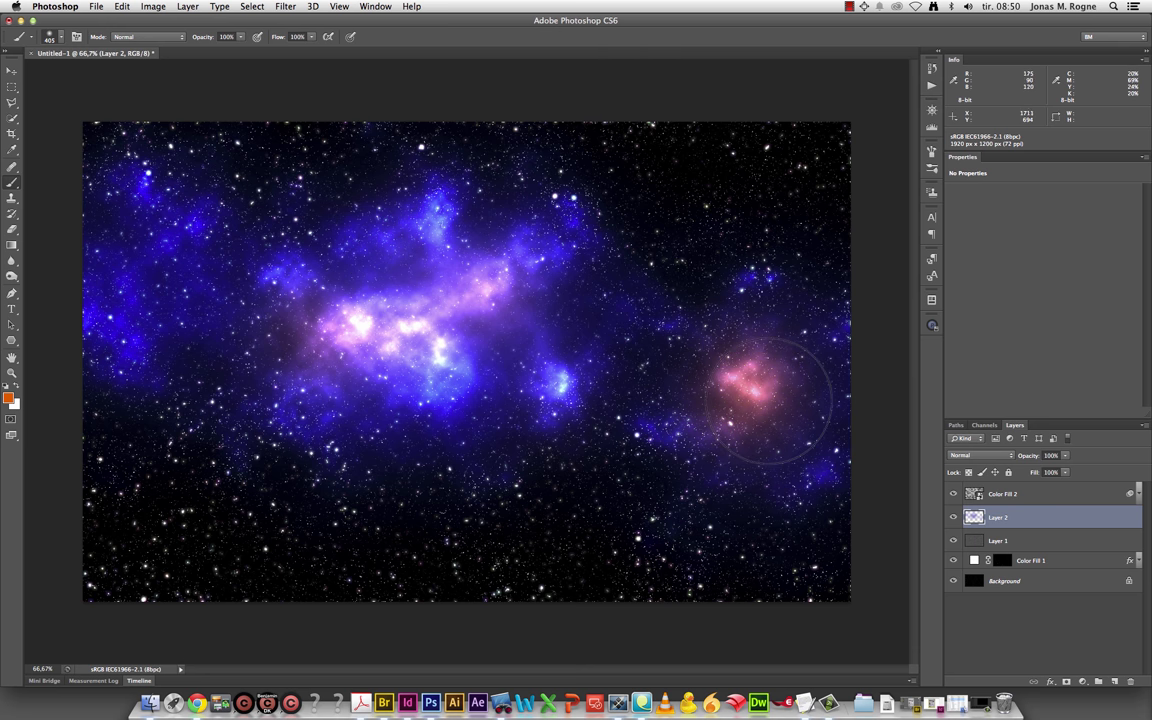
key("super+z")
left_click(714, 380)
key("super+z")
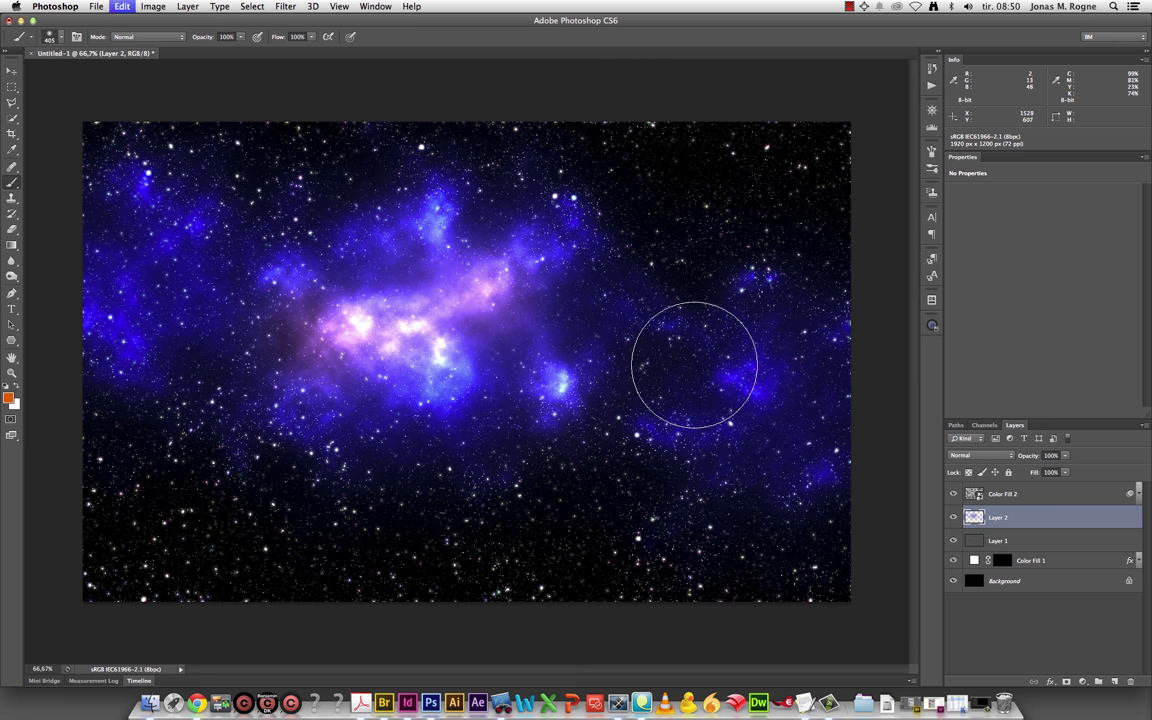
Reduce brush flow to 9% and paint a faint purple glow on the right cloud
right_click(752, 328)
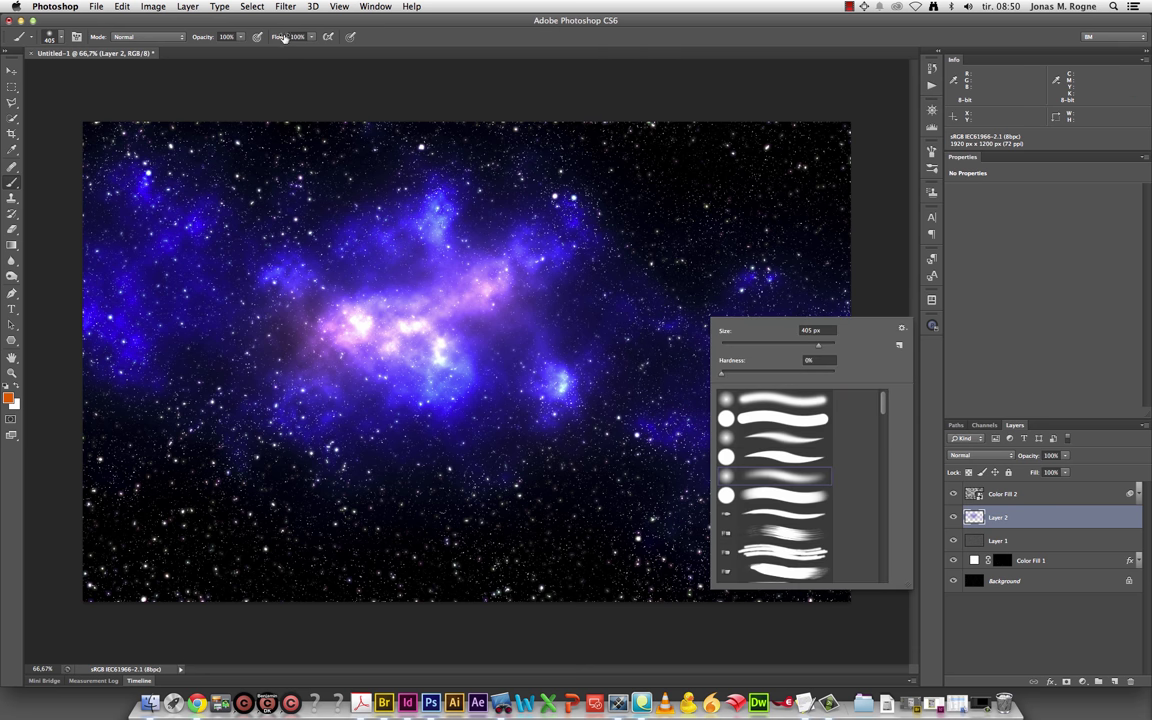
left_click_drag(280, 36, 199, 33)
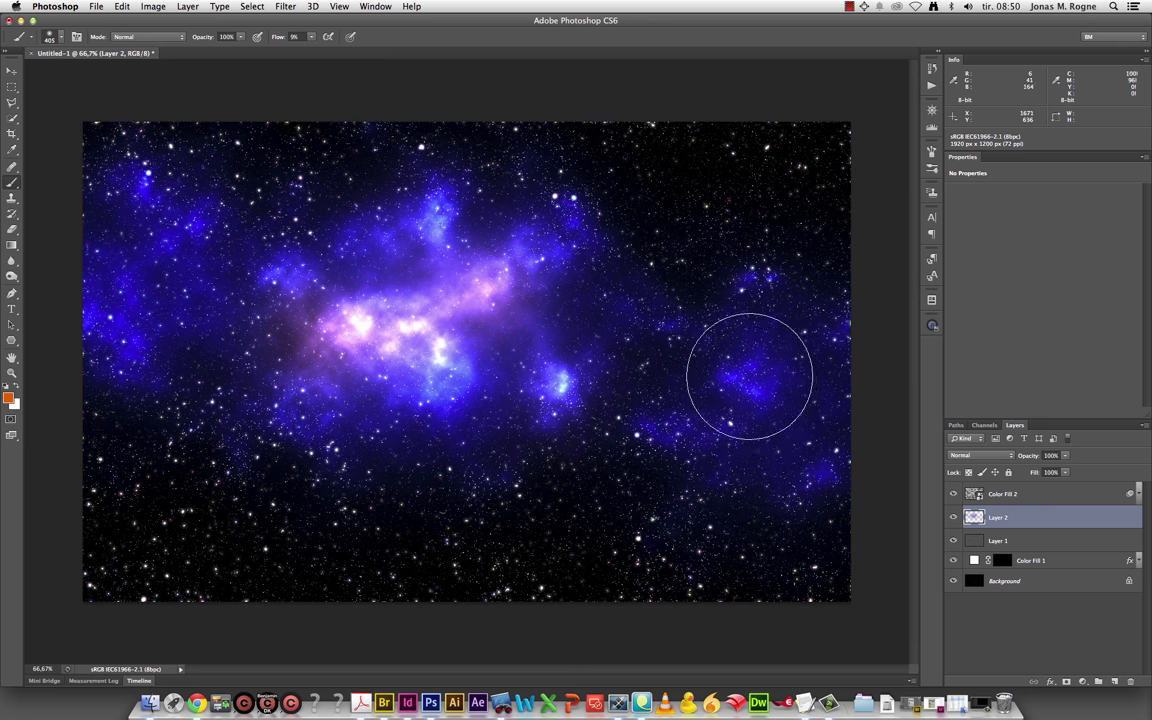
left_click_drag(750, 380, 743, 383)
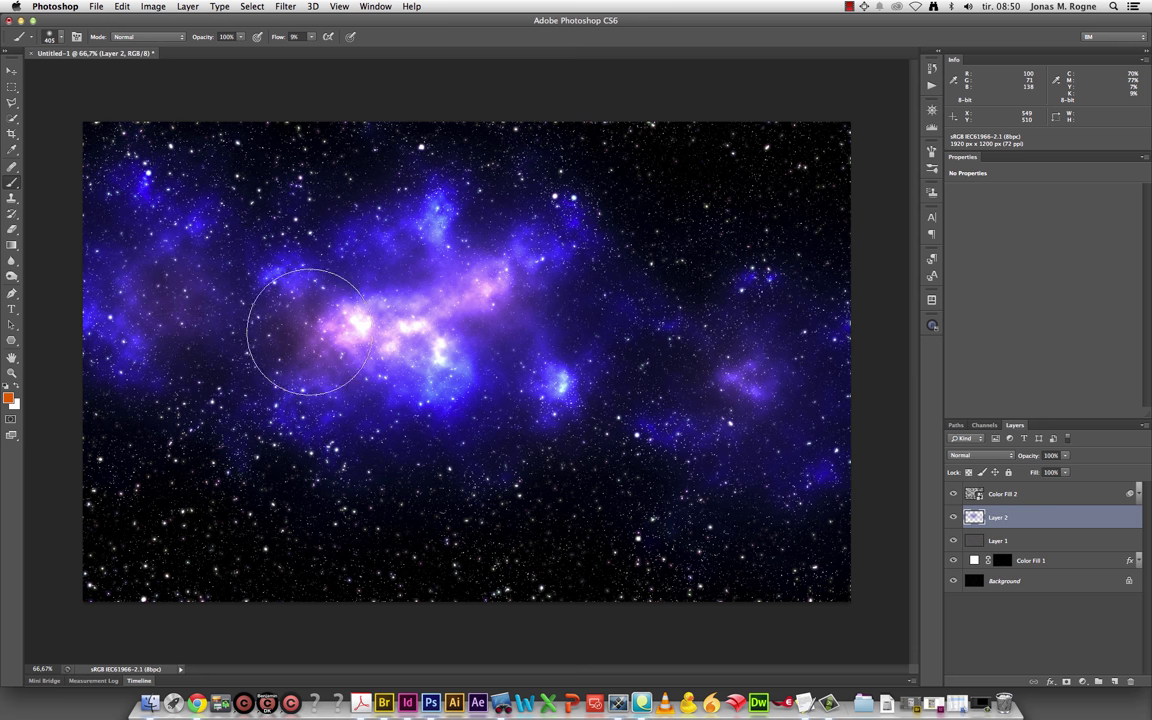
Resize the brush to about 311 px, try a reddish-brown lower-left tint, then undo it
right_click(602, 322)
left_click_drag(642, 333, 645, 333)
key("Return")
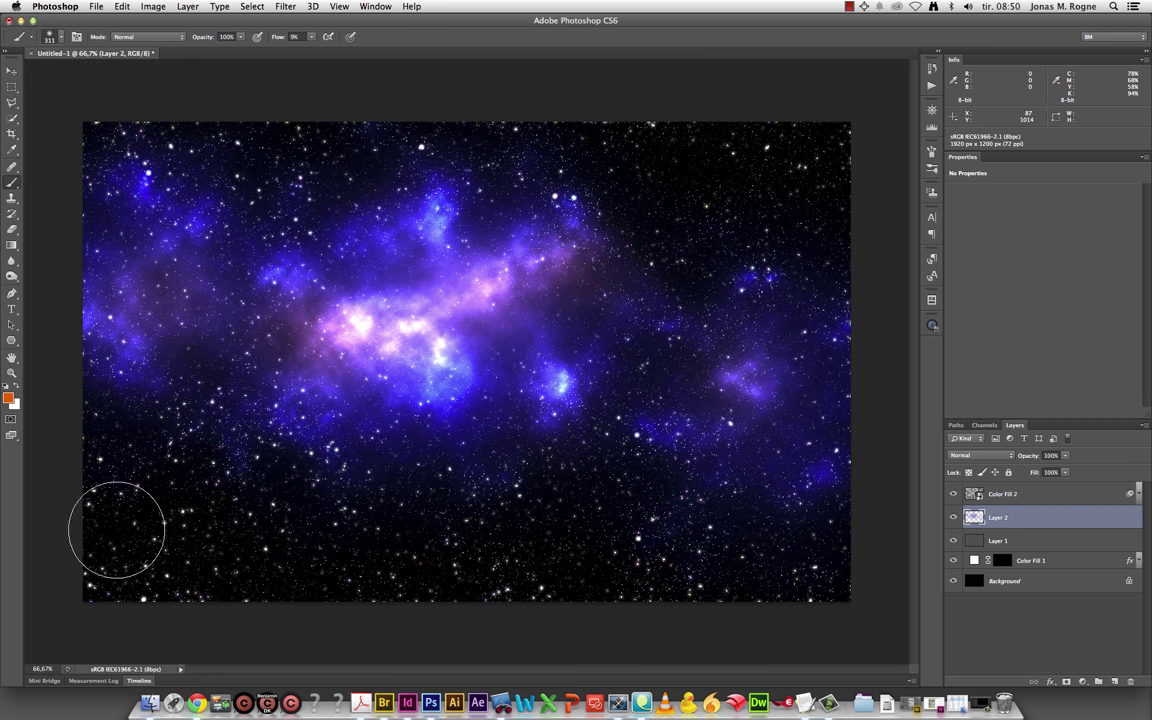
mouse_move(116, 527)
left_mouse_down()
mouse_move(275, 548)
mouse_move(139, 507)
mouse_move(500, 553)
left_mouse_up()
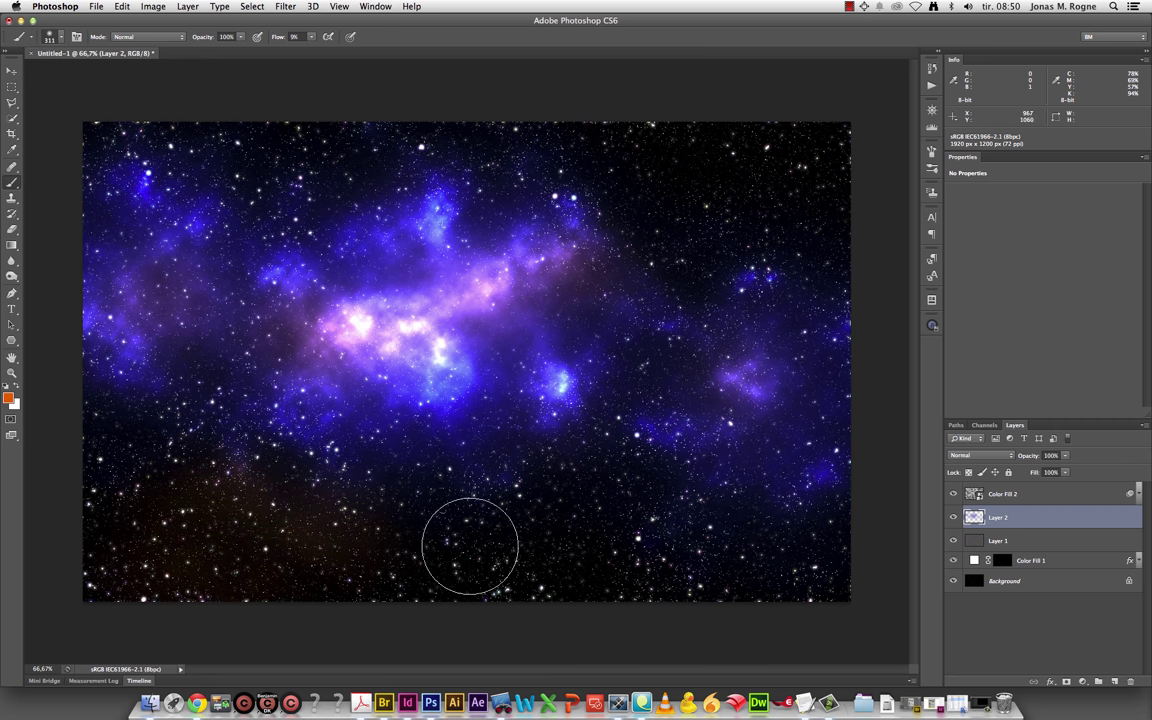
key("super+z")
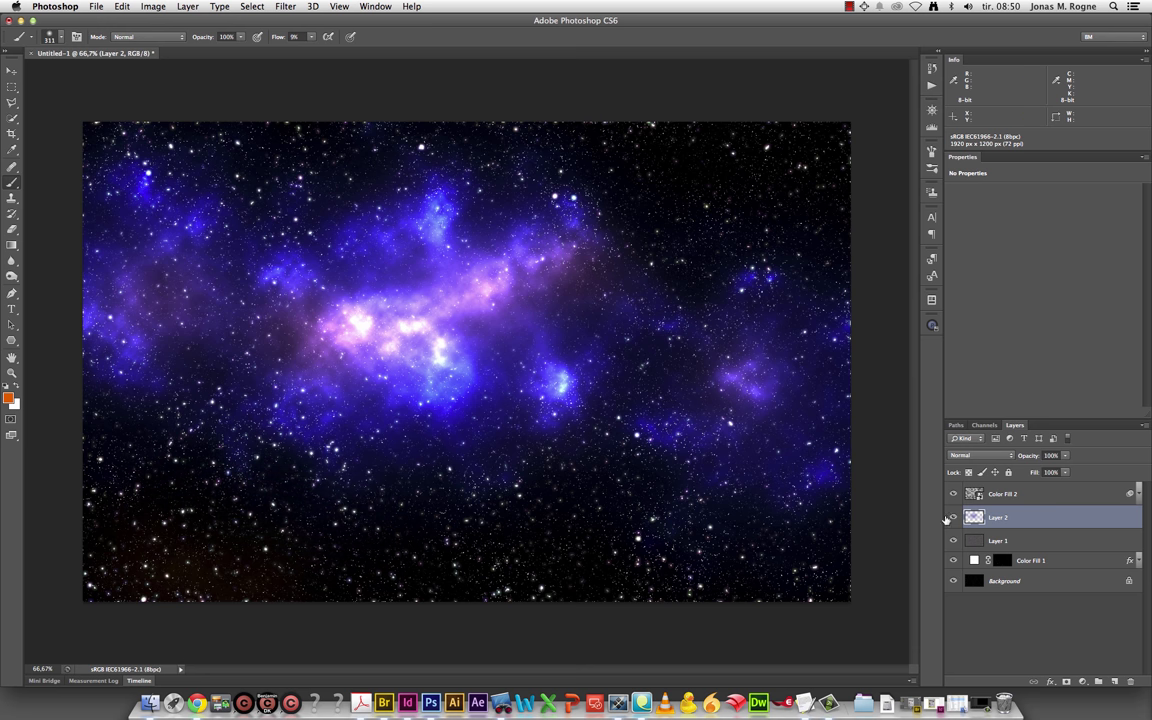
key("super+plus")
key("super+plus")
key("super+minus")
Lower Color Fill 2's fill, then drop Color Fill 1's opacity to about 56%
mouse_move(812, 500)
left_mouse_down()
mouse_move(852, 455)
mouse_move(911, 471)
left_mouse_up()
left_click(1013, 495)
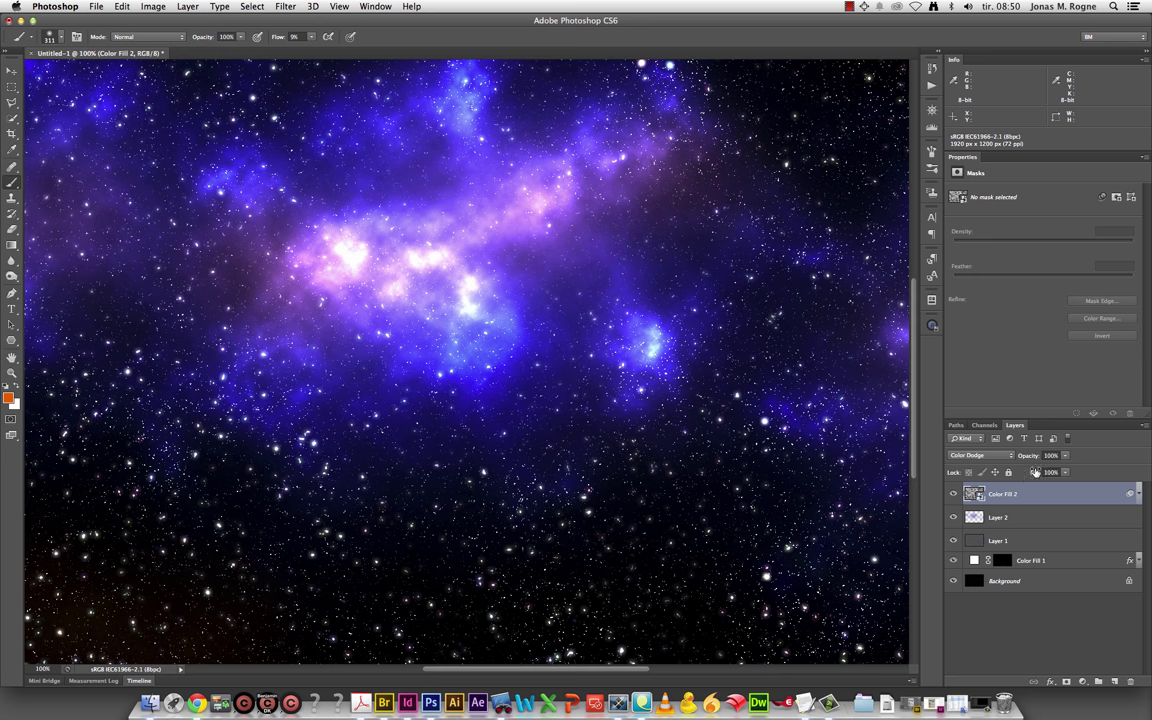
mouse_move(1035, 476)
left_mouse_down()
mouse_move(1015, 485)
mouse_move(1056, 486)
left_mouse_up()
key("Return")
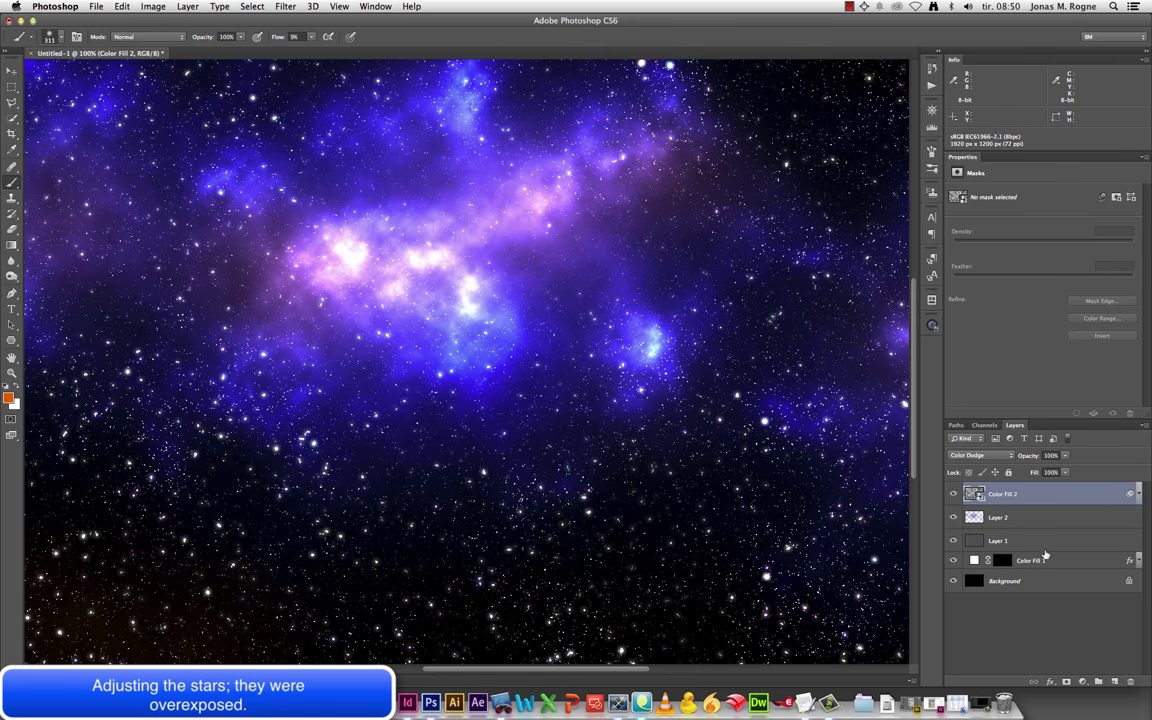
left_click(1059, 563)
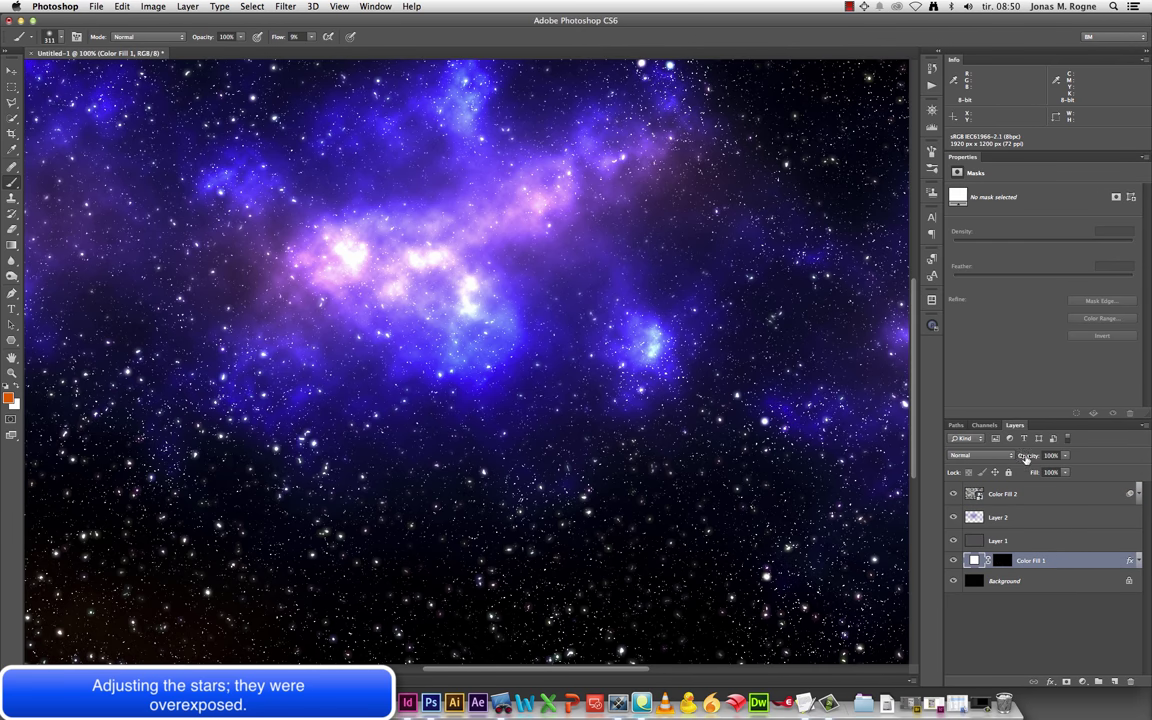
mouse_move(1013, 459)
left_mouse_down()
mouse_move(994, 465)
mouse_move(1010, 474)
left_mouse_up()
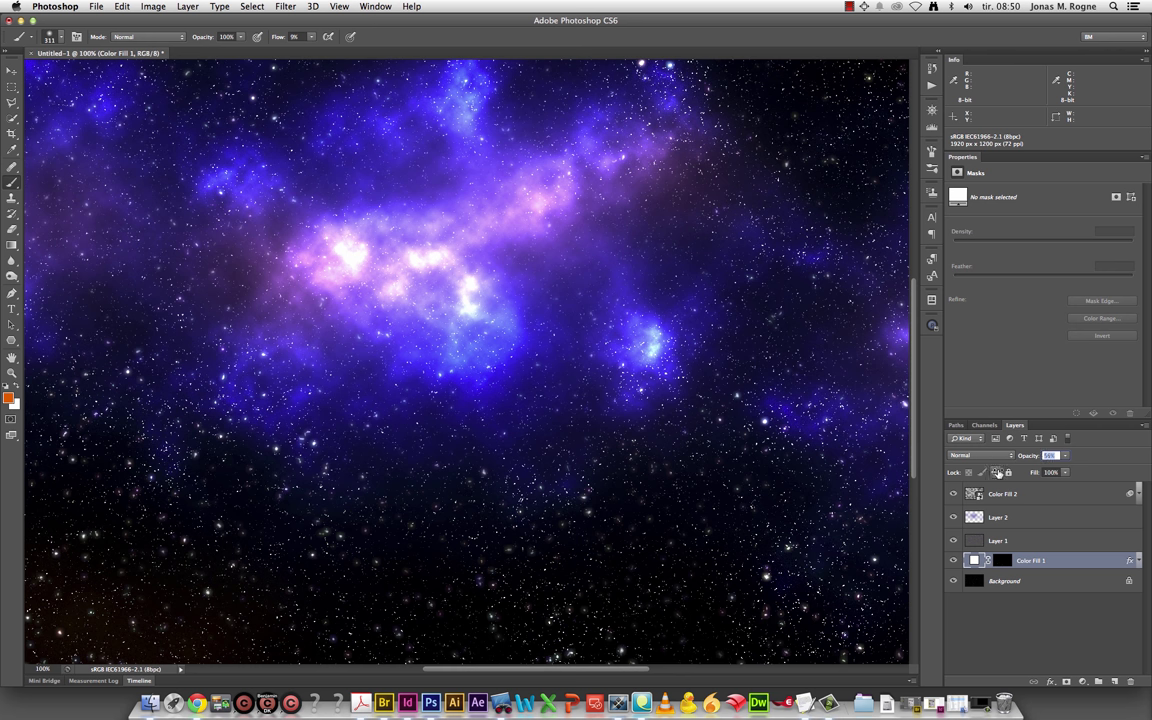
Convert the locked Background into a regular Layer 0
left_click(1020, 584)
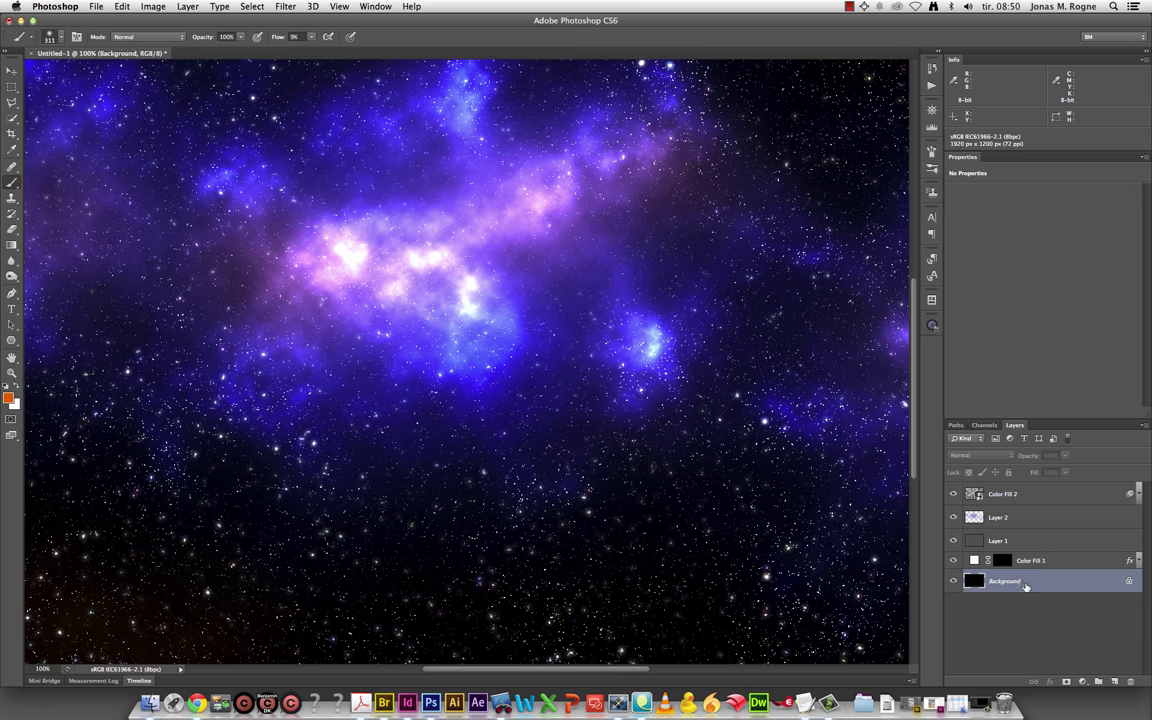
left_click(1068, 683)
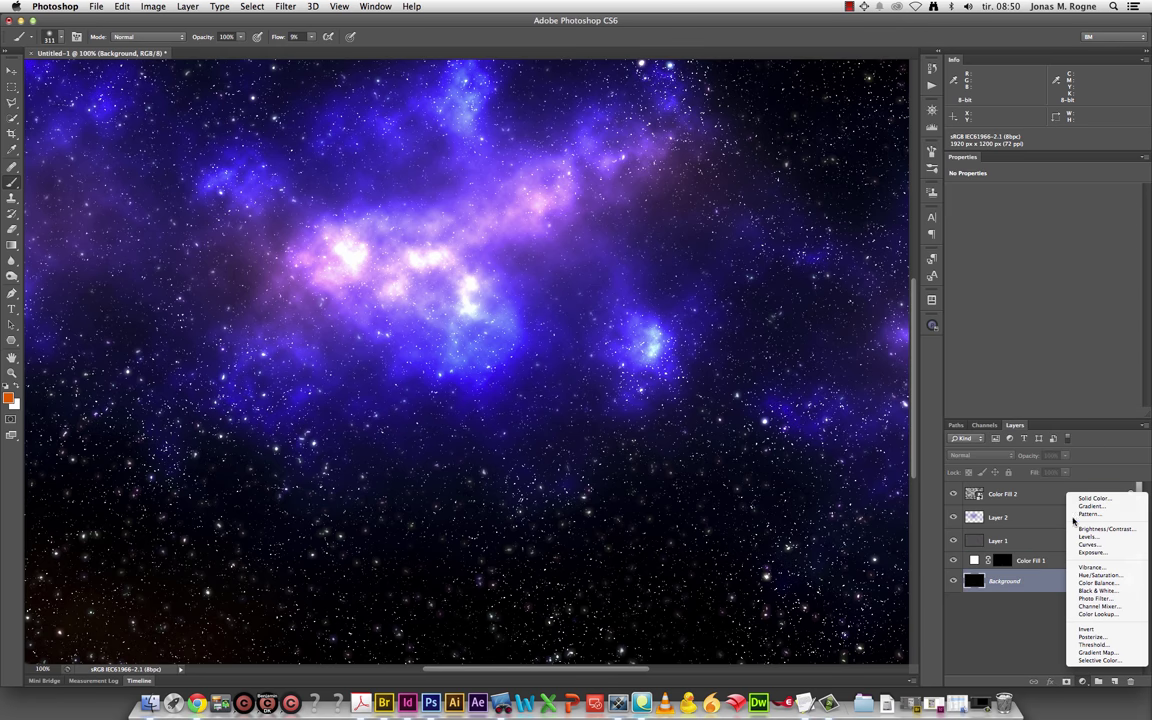
left_click(1025, 588)
double_click(1025, 588)
key("Return")
Add a black Solid Color fill layer below Layer 0 named 'bg'
left_click(1068, 682)
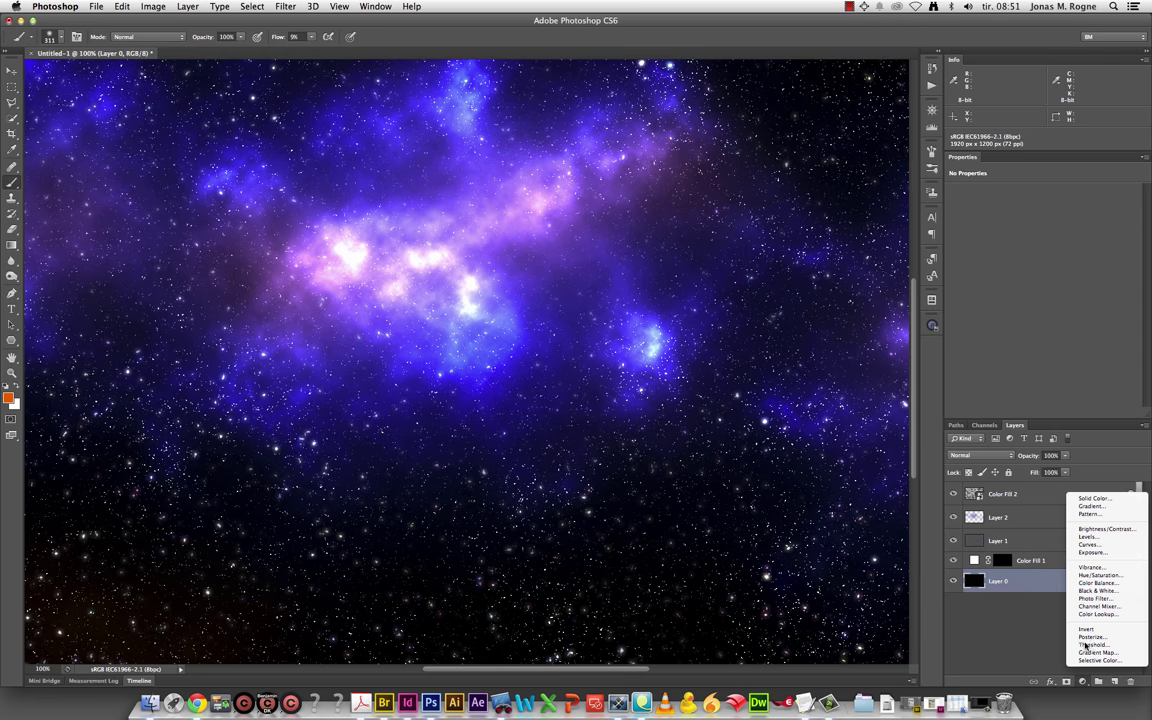
left_click(1094, 499)
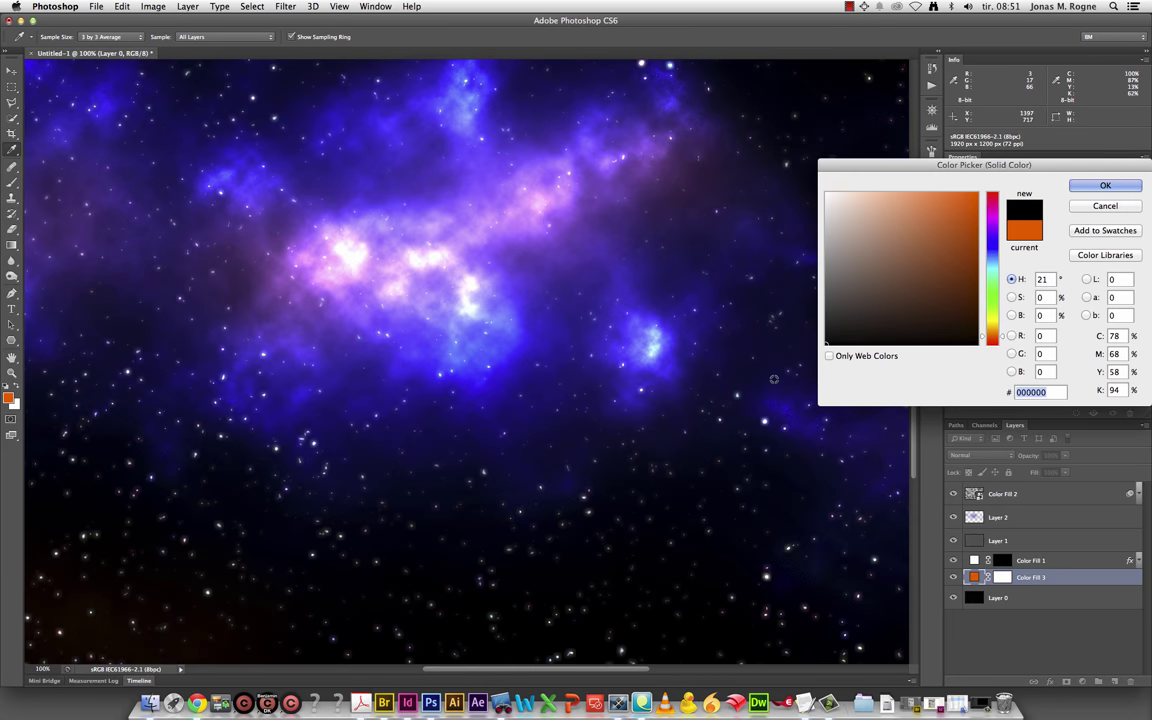
key("Return")
left_click_drag(1035, 578, 1020, 603)
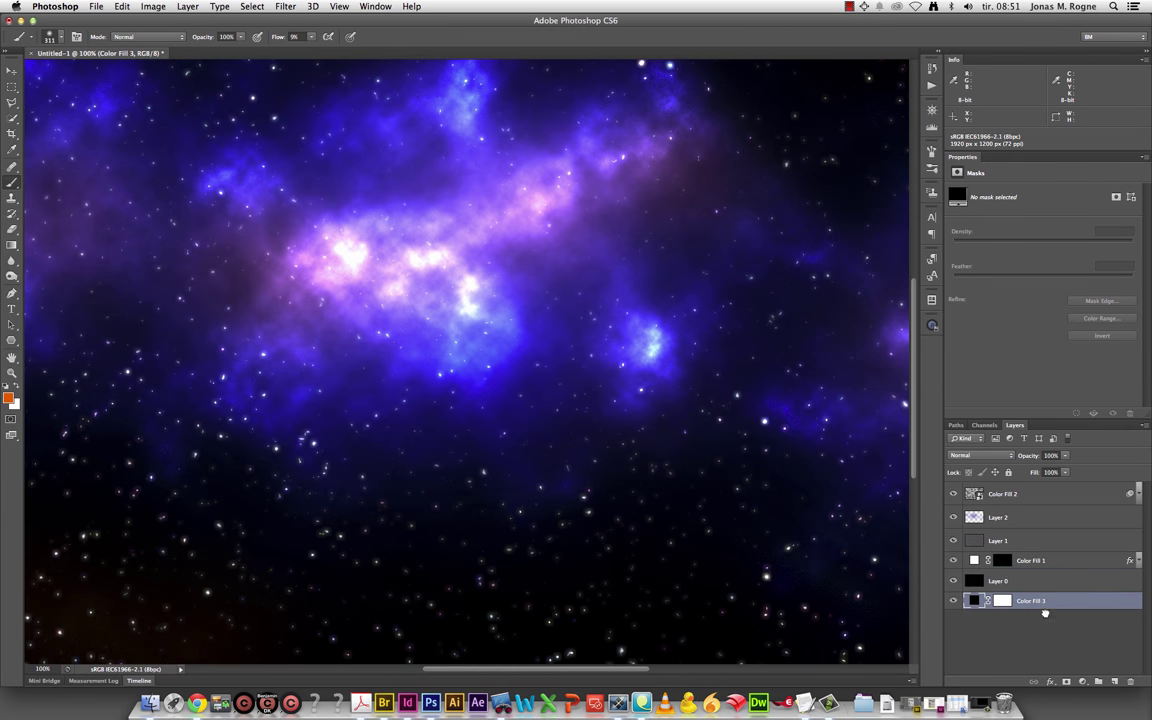
type("bg")
key("Return")
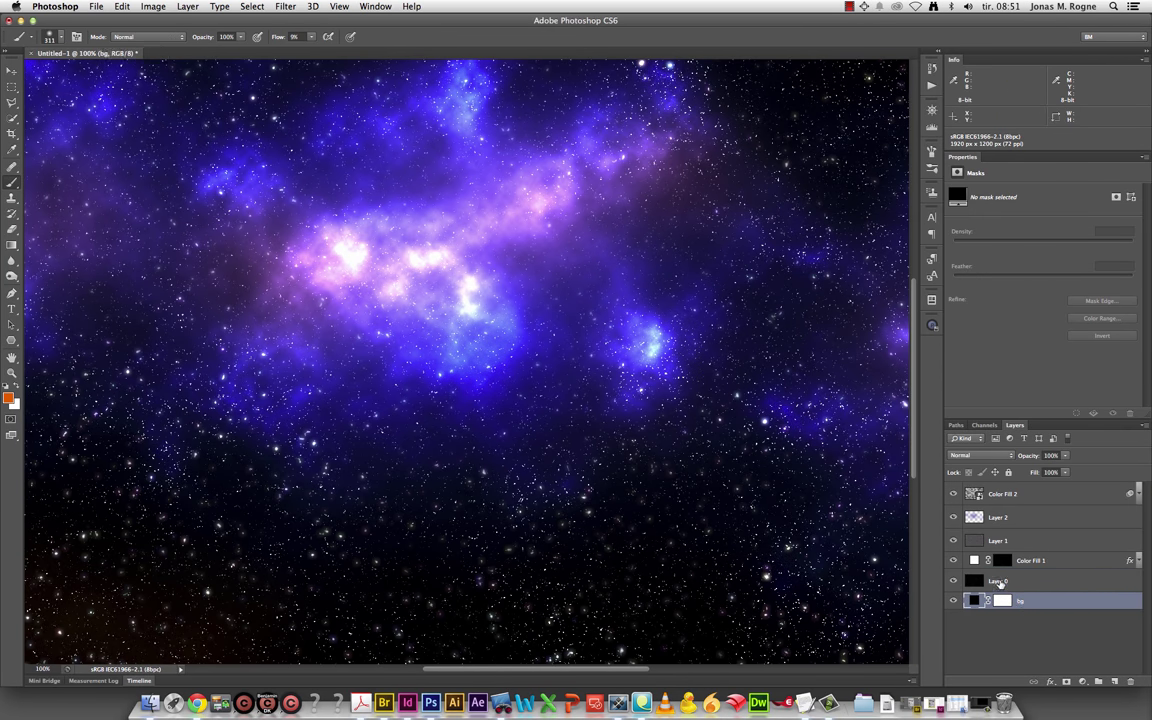
Rename the star layers 'small stars' and 'large stars', then compare with small stars hidden
double_click(1000, 581)
type("small stars")
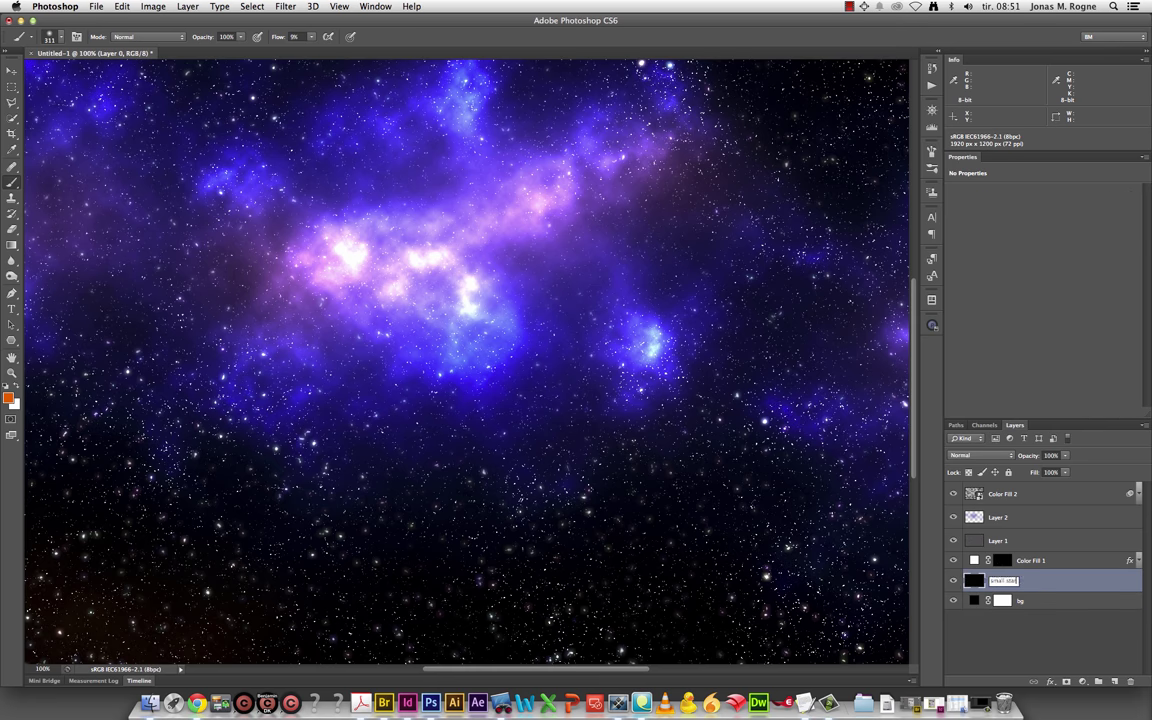
key("Return")
double_click(1033, 561)
type("large stars")
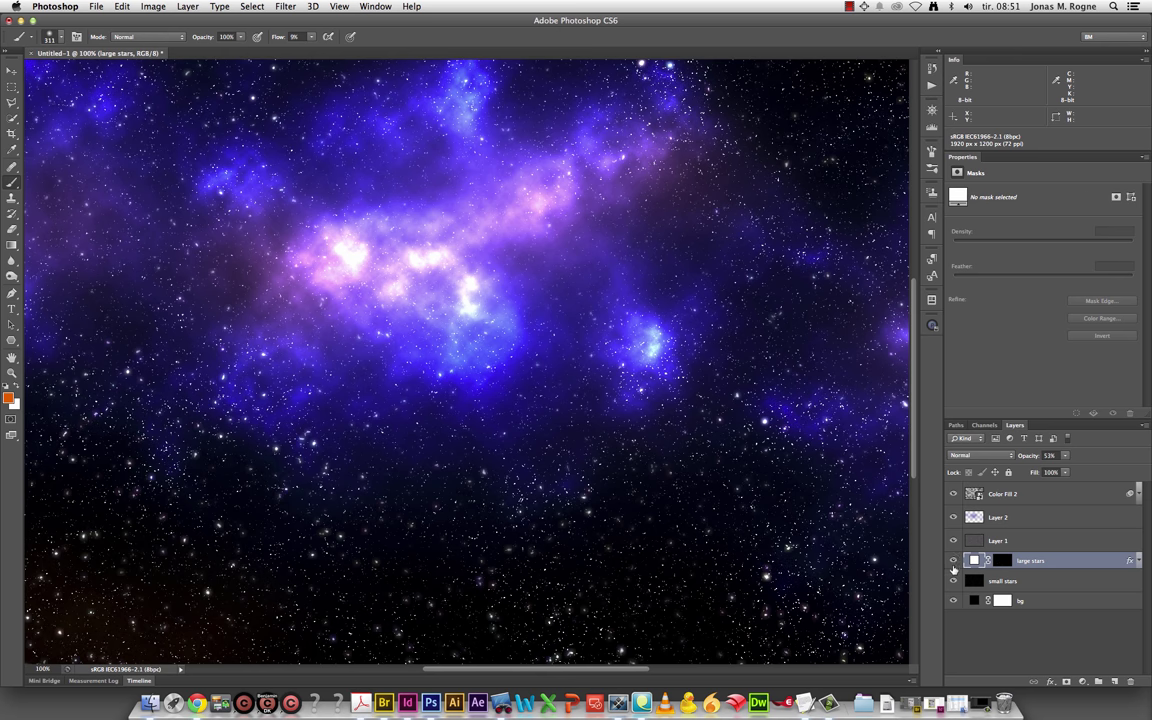
left_click(953, 581)
left_click(953, 581)
left_click(953, 581)
left_click(953, 581)
left_click(1040, 581)
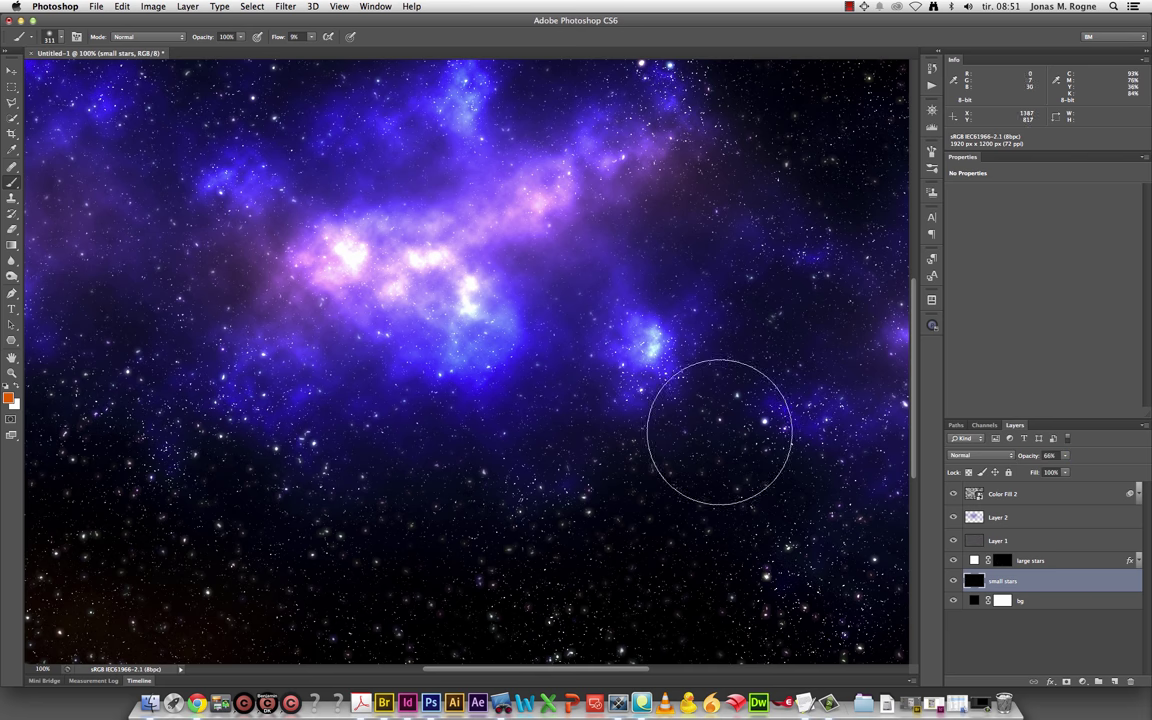
key("ctrl+minus")
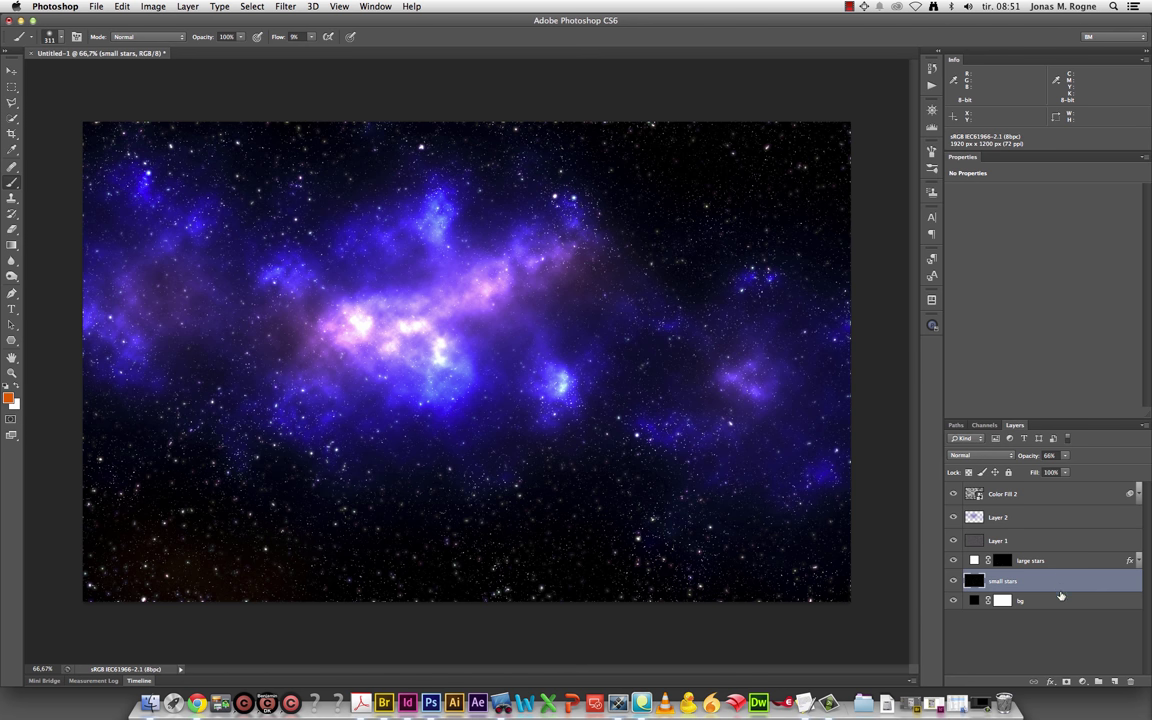
Add a layer mask to small stars and fill it with rendered clouds
left_click(1067, 681)
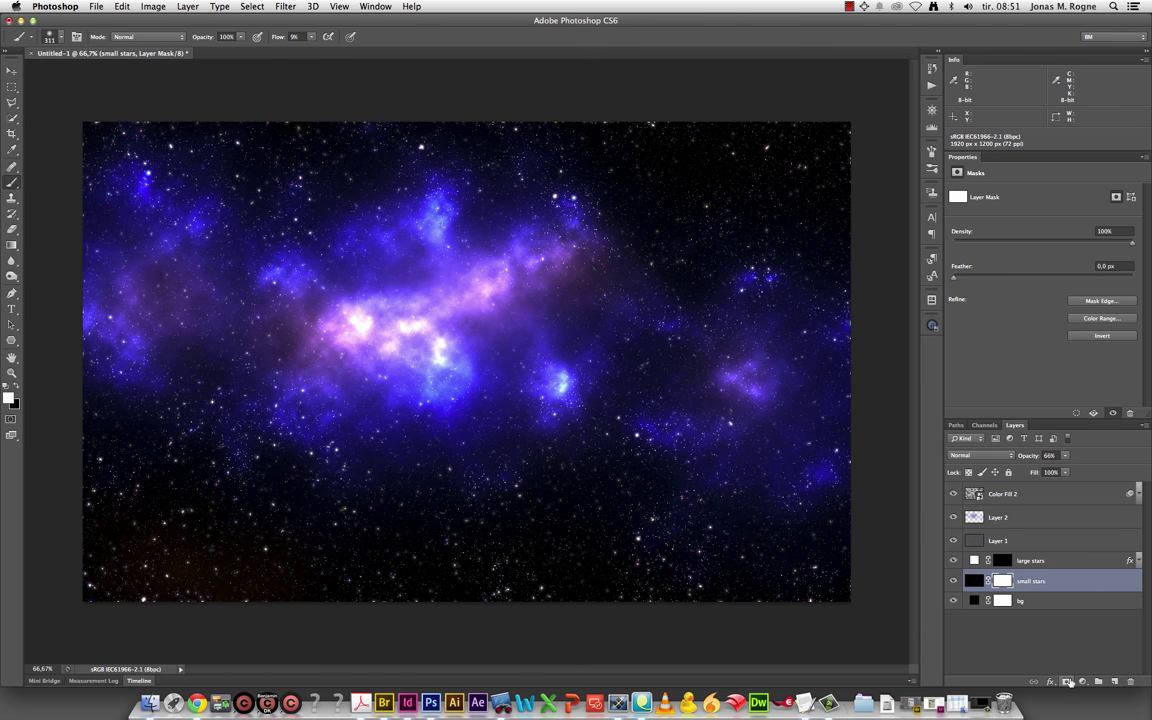
left_click(285, 6)
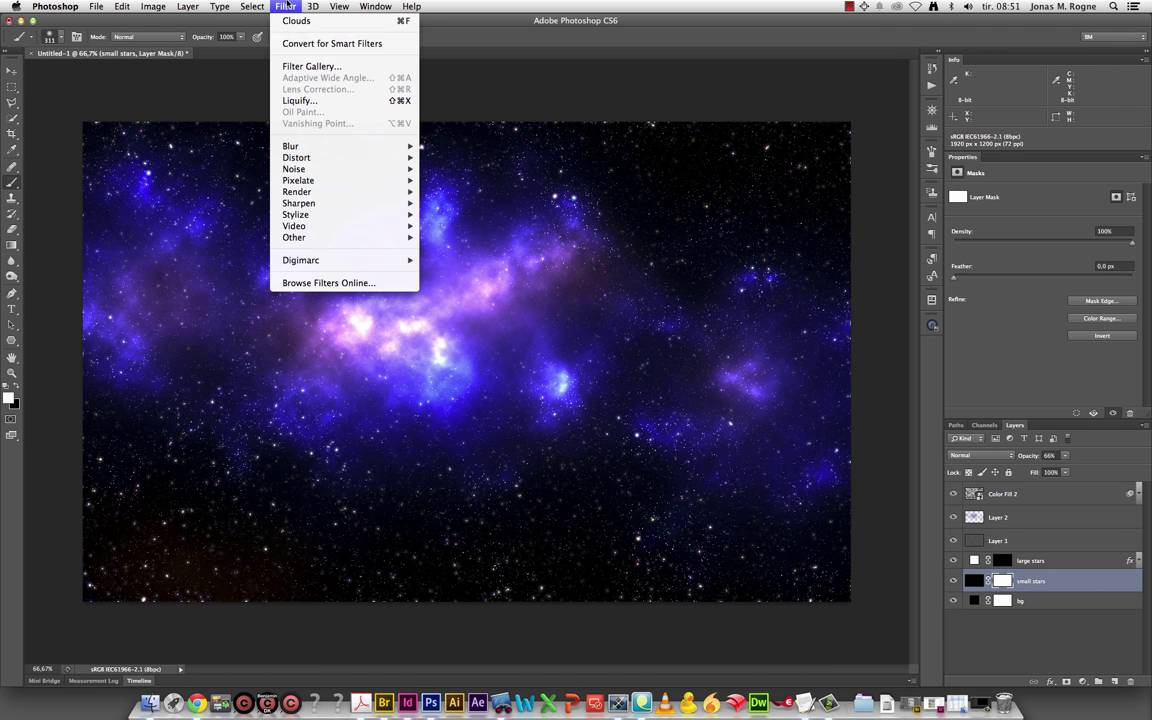
left_click(292, 21)
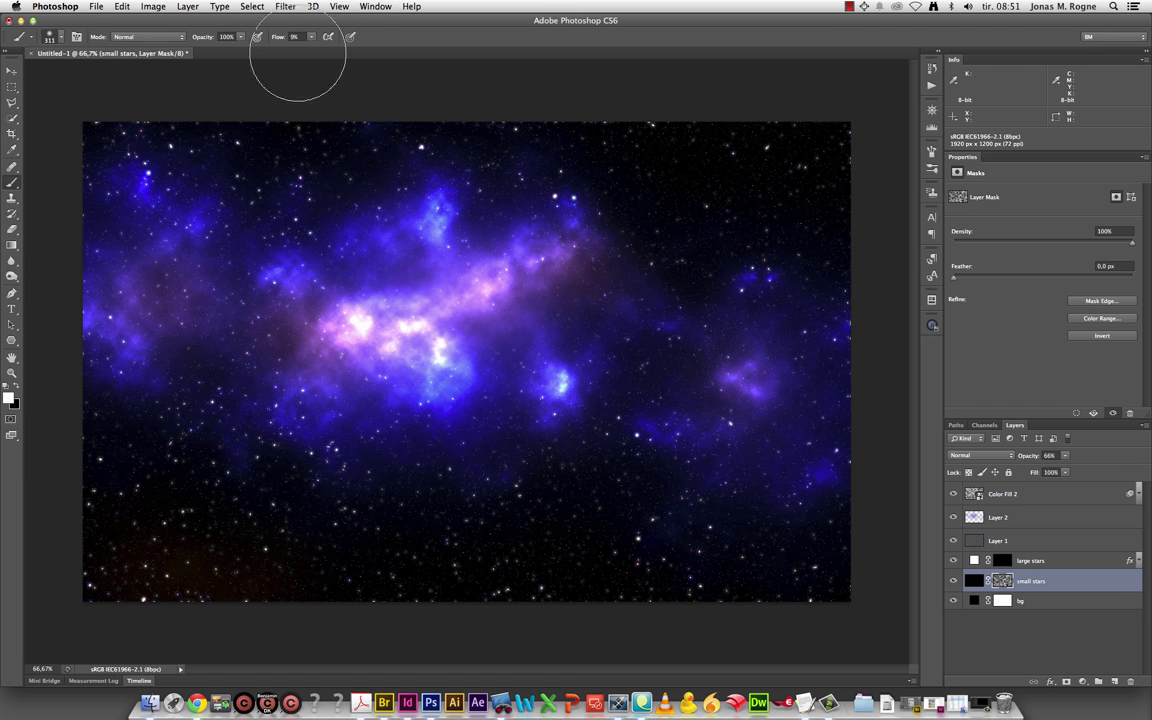
Boost the clouds mask's contrast with Curves and set up a soft 500 px brush
key("ctrl+m")
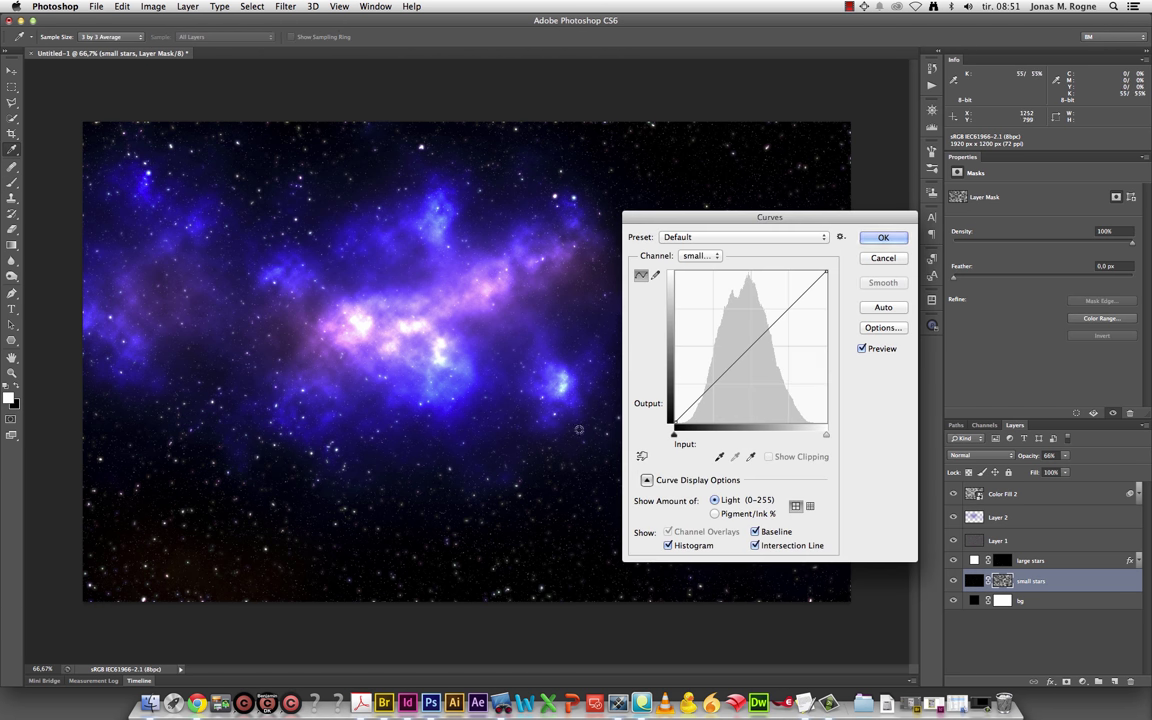
left_click_drag(674, 435, 689, 435)
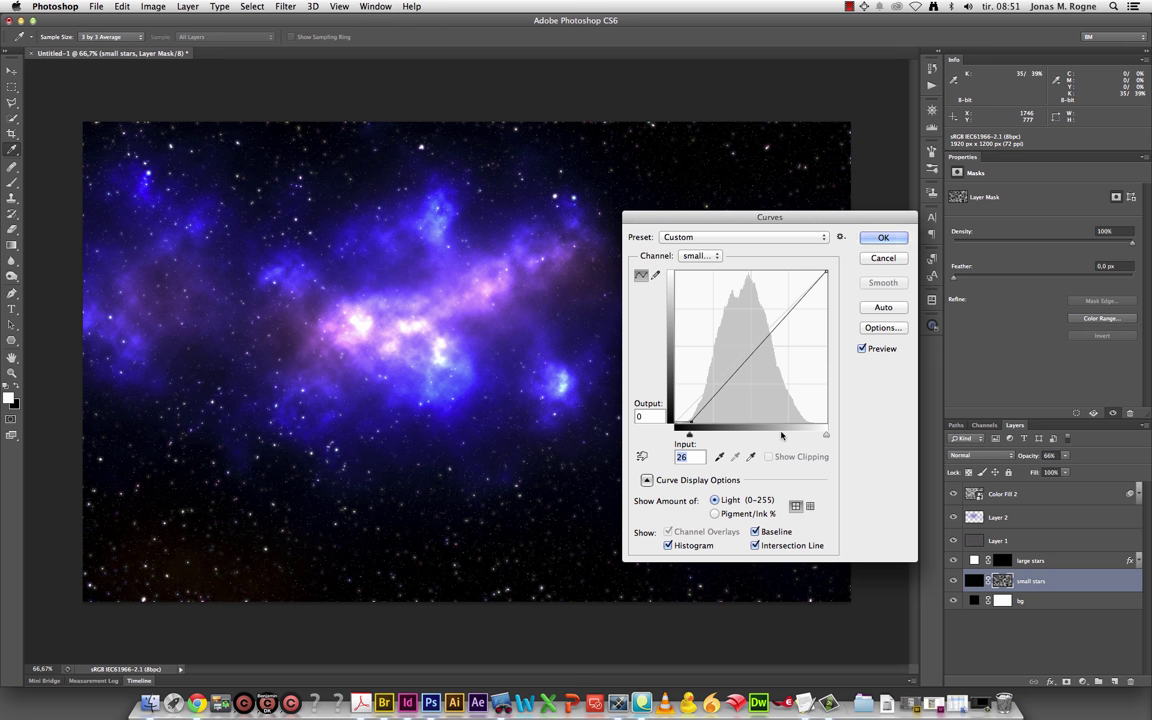
left_click_drag(826, 435, 750, 436)
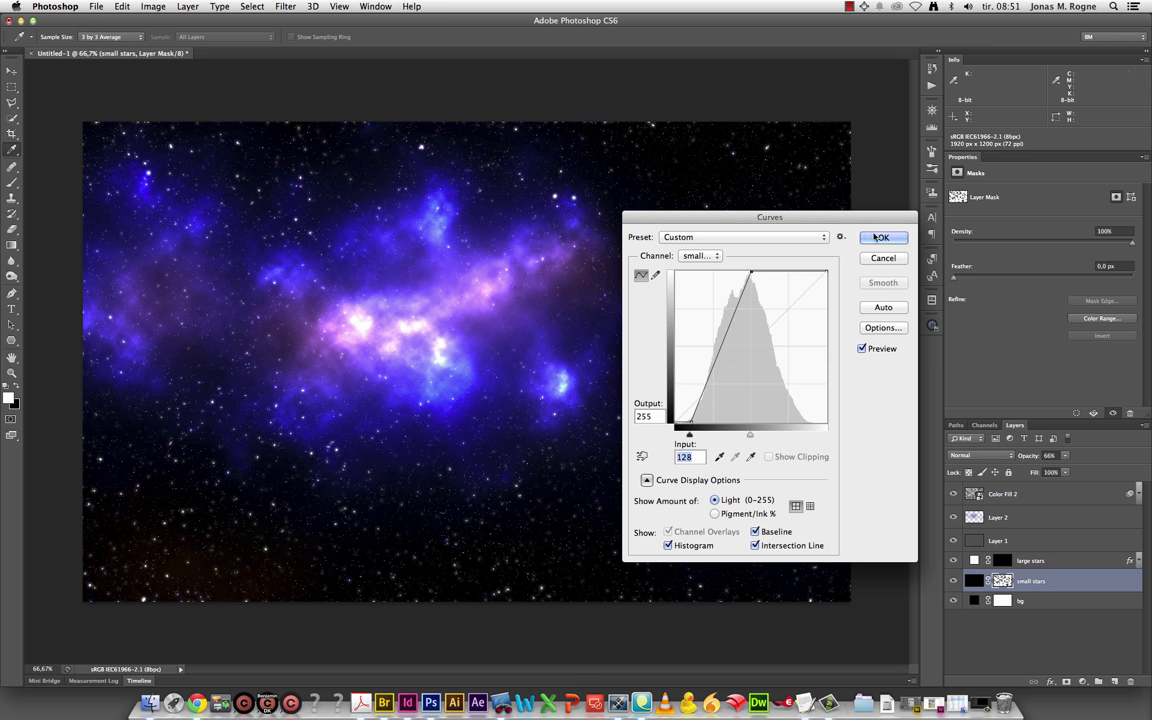
key("Return")
key("b")
right_click(538, 405)
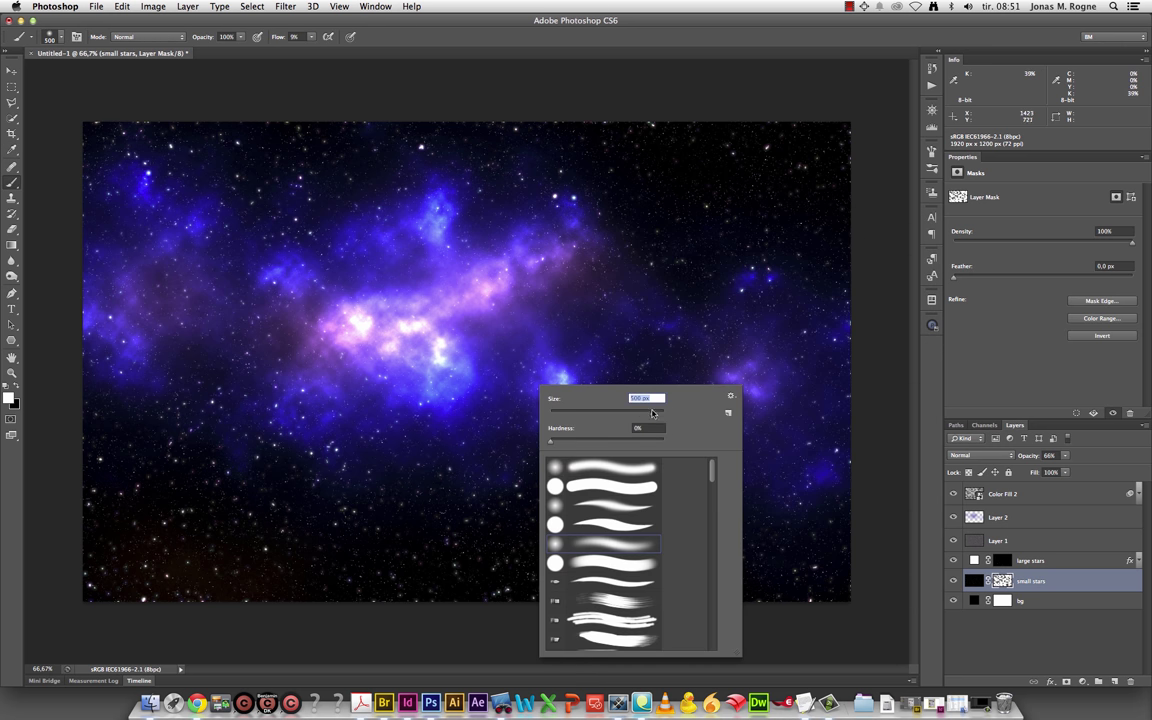
Paint softly over the nebula core on the mask with the 500 px brush, then swap to black
key("Return")
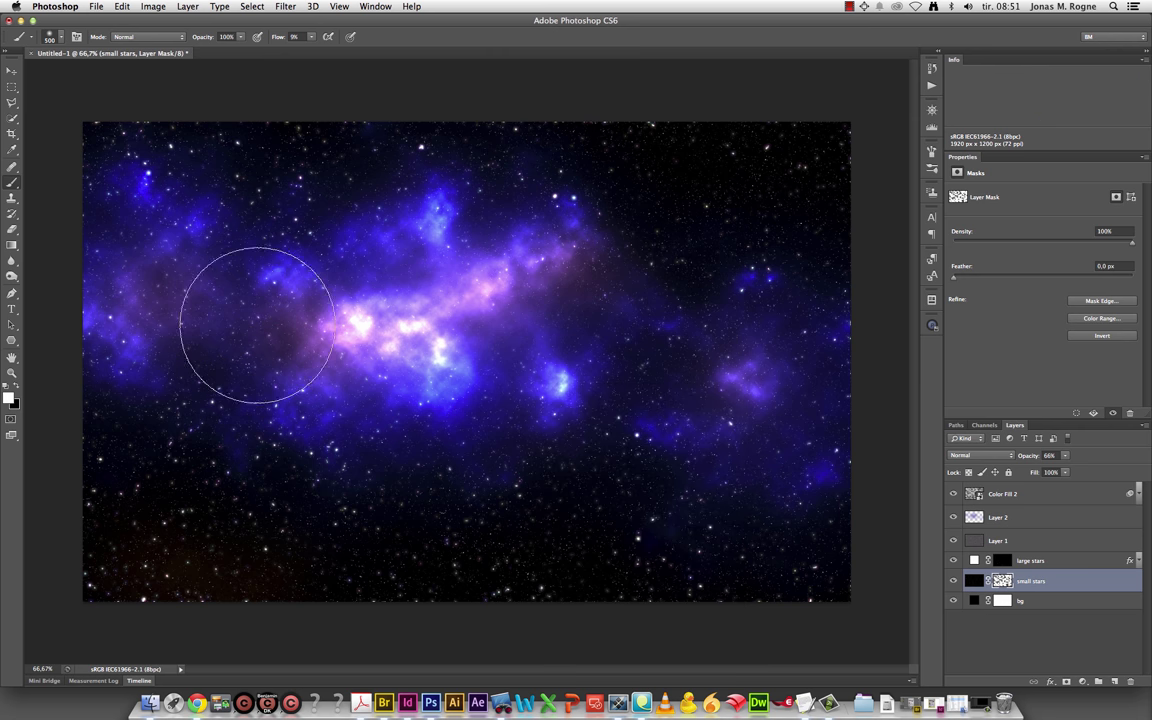
left_click_drag(257, 325, 442, 268)
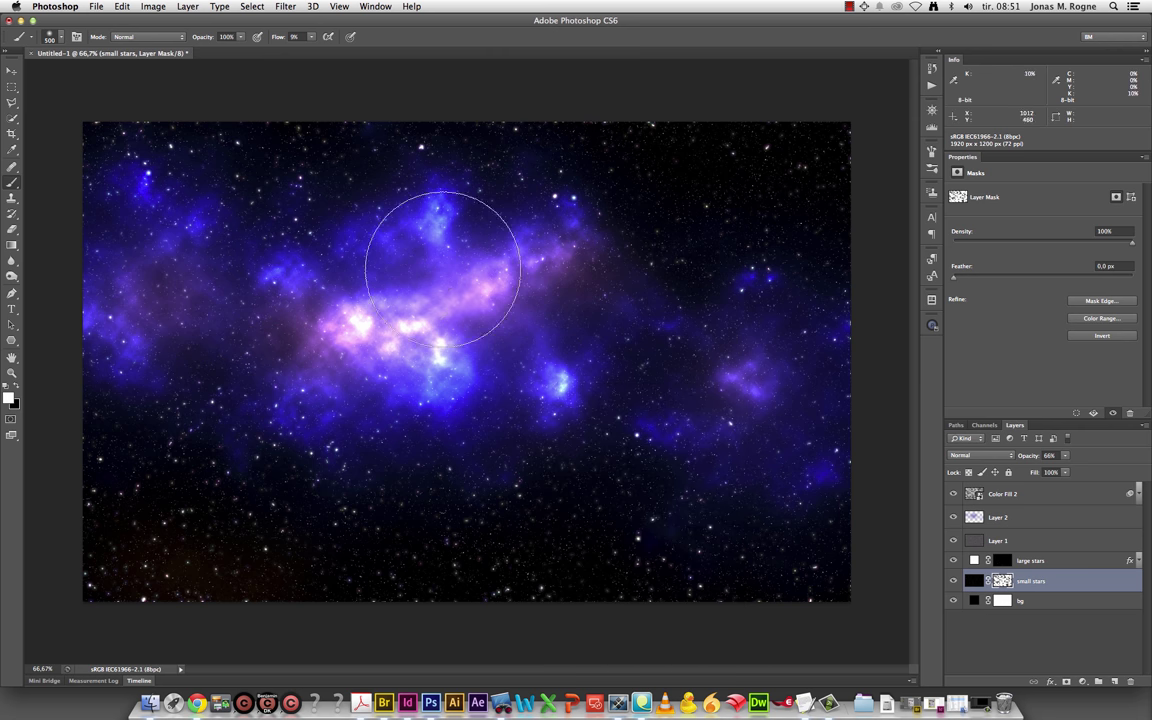
key("Return")
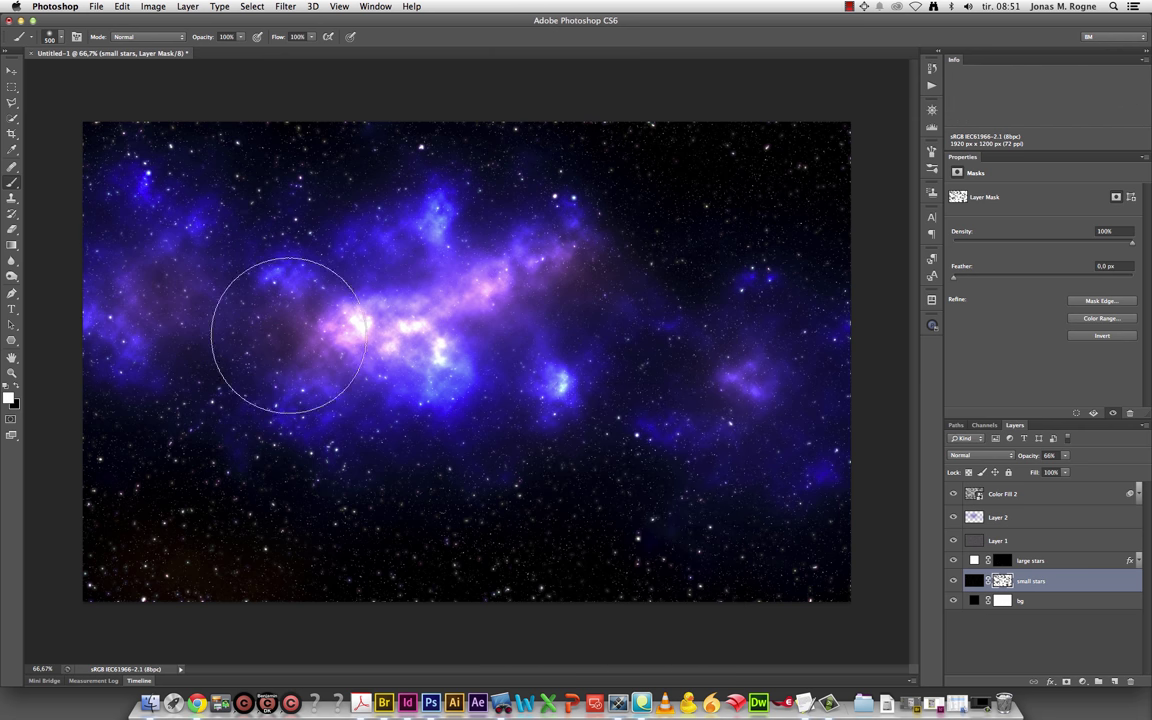
key("x")
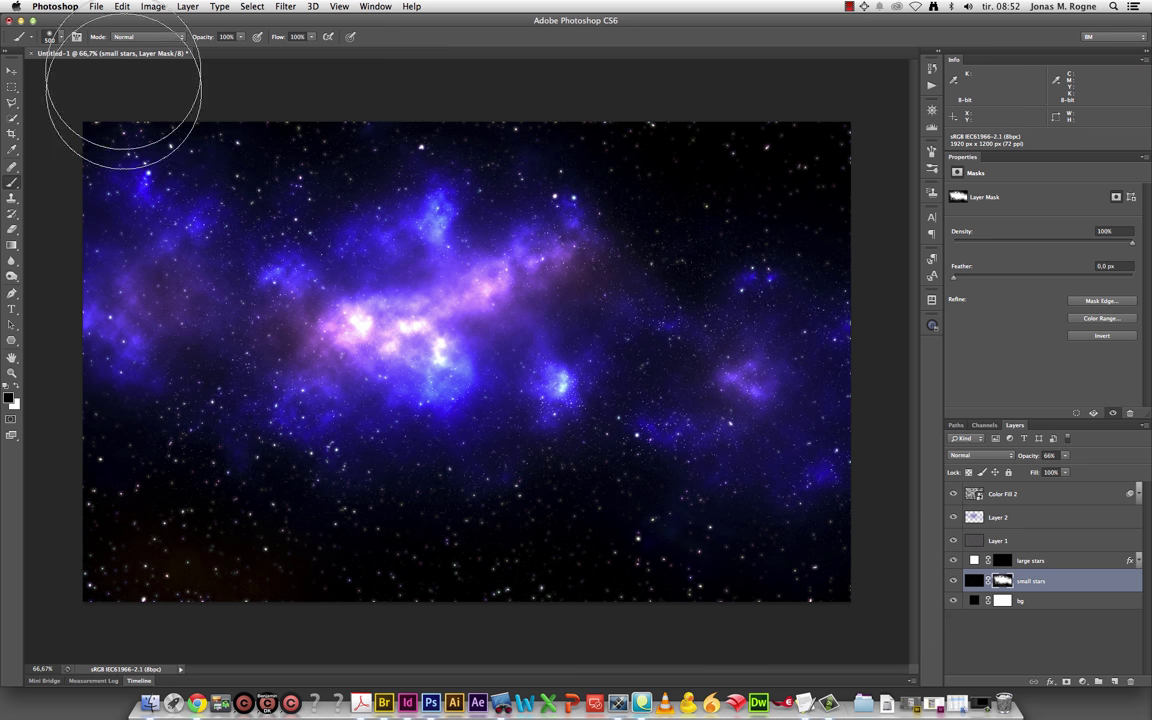
Fade the last brushwork to 60% opacity
left_click(121, 6)
left_click(135, 67)
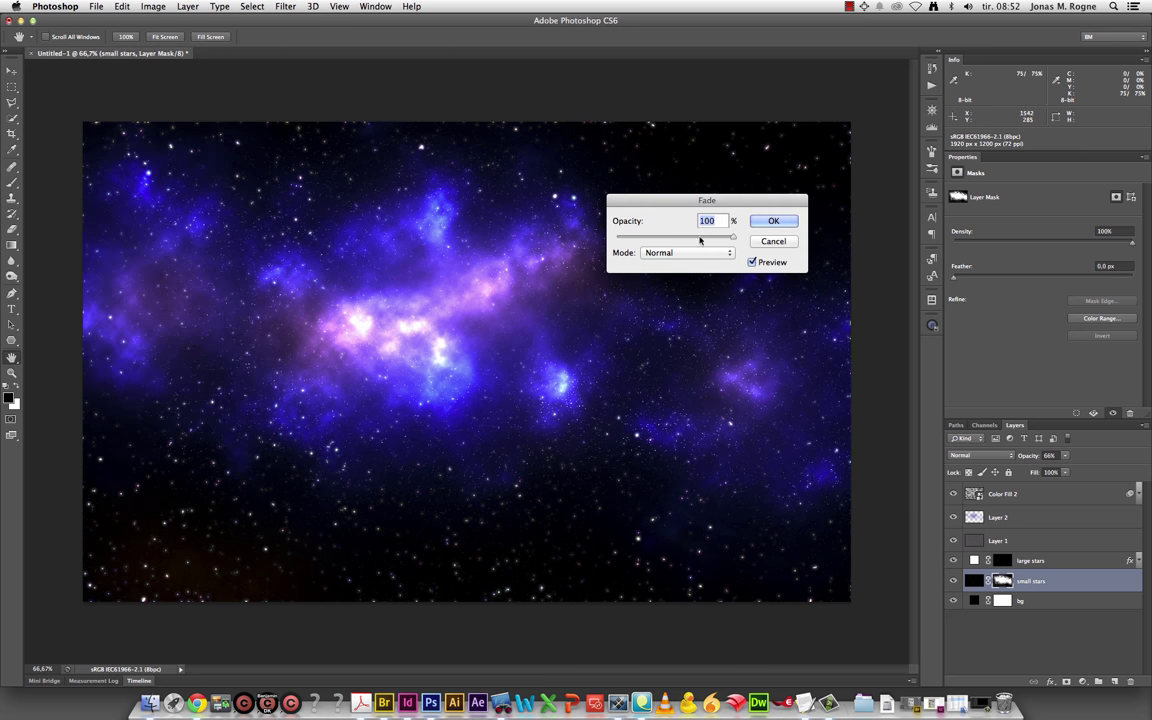
left_click_drag(731, 236, 653, 241)
mouse_move(669, 238)
left_mouse_down()
mouse_move(680, 236)
mouse_move(670, 237)
left_mouse_up()
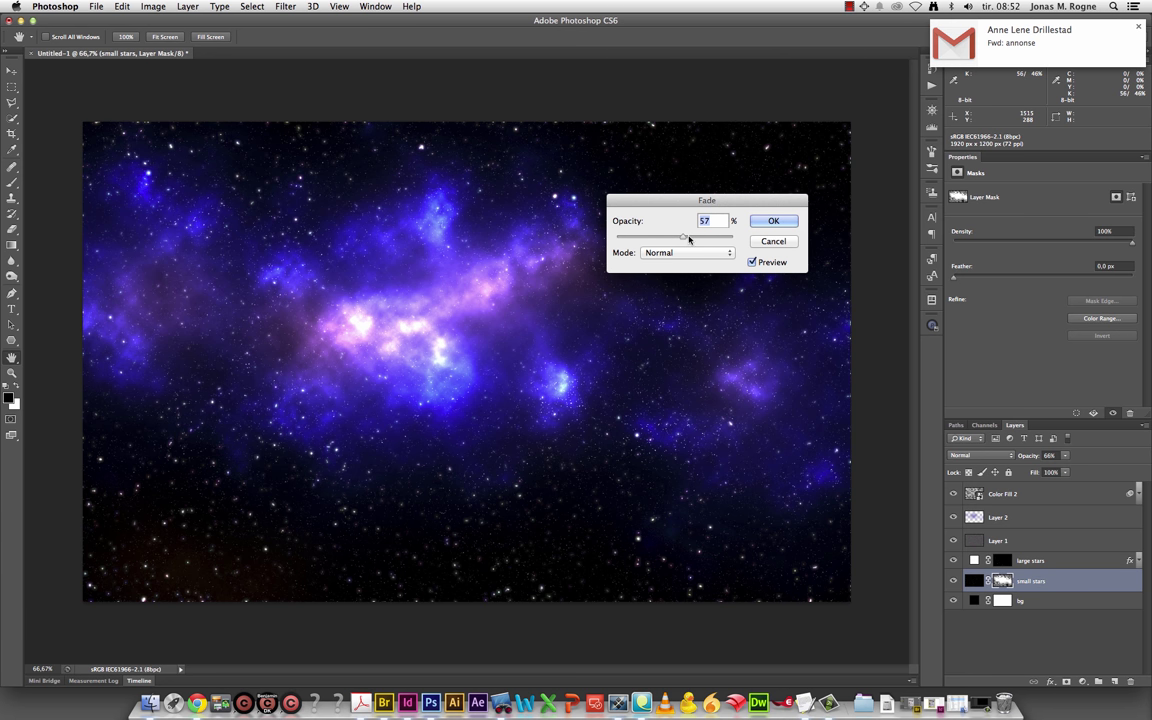
key("Down")
key("Down")
key("Down")
Group the large stars layer into Group 1 and add a layer mask to the group
key("b")
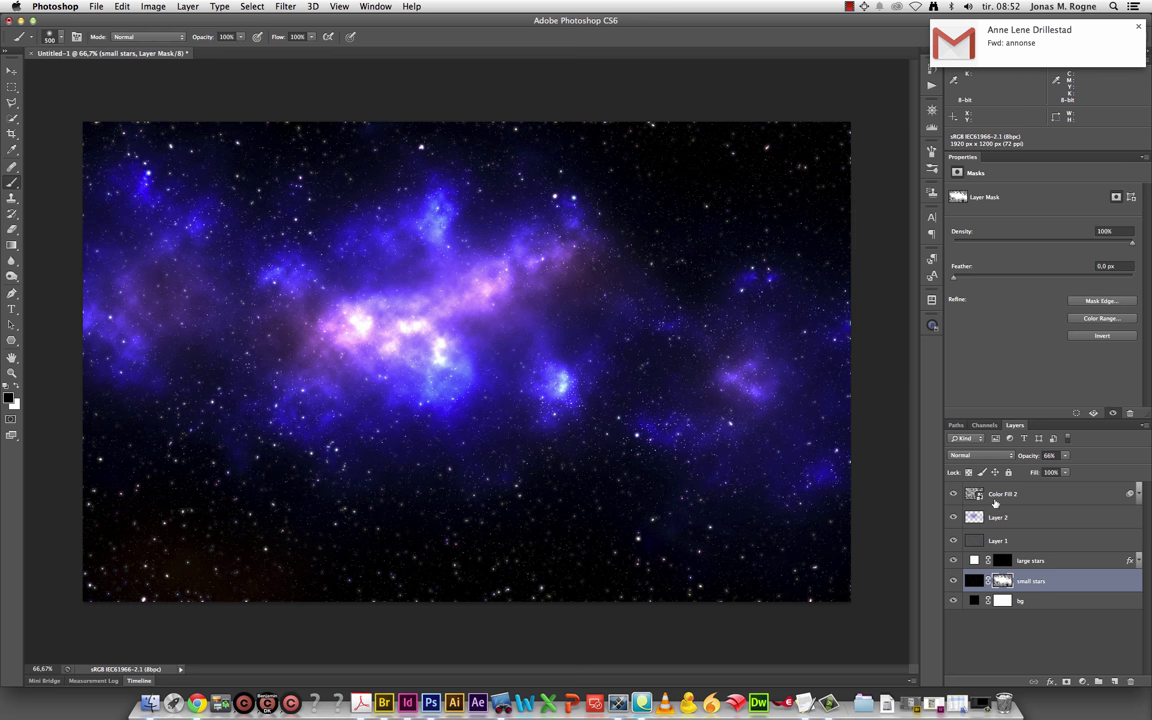
left_click(1038, 564)
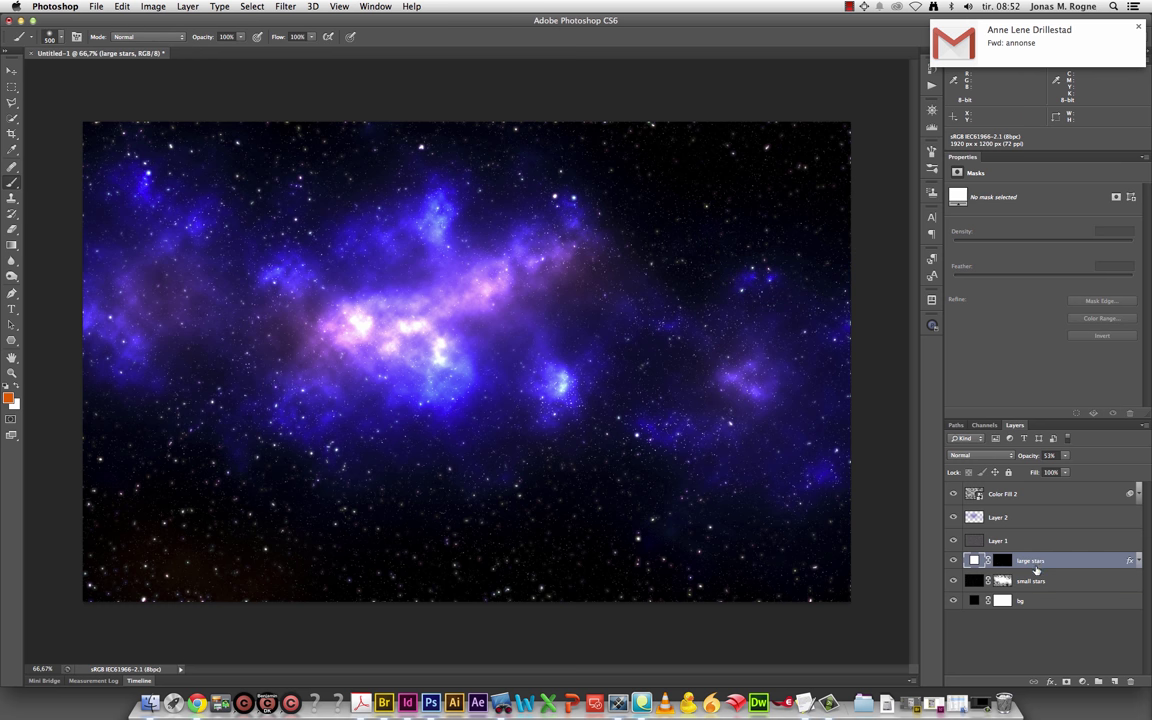
key("ctrl+g")
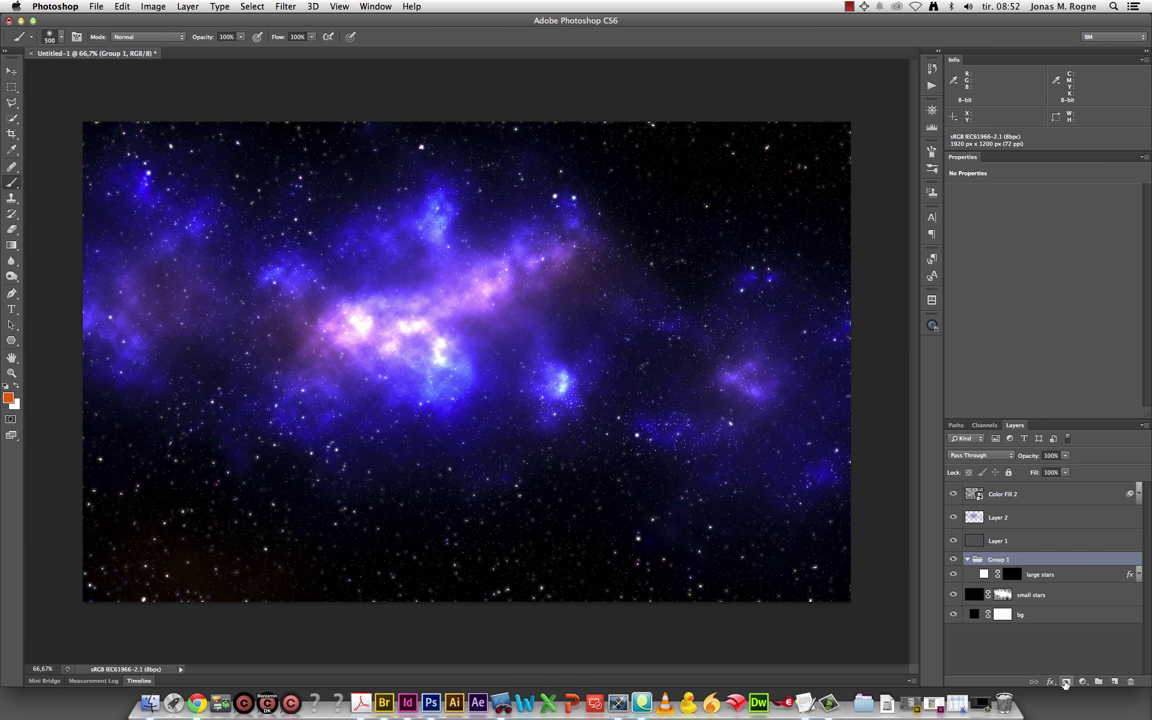
left_click(1066, 682)
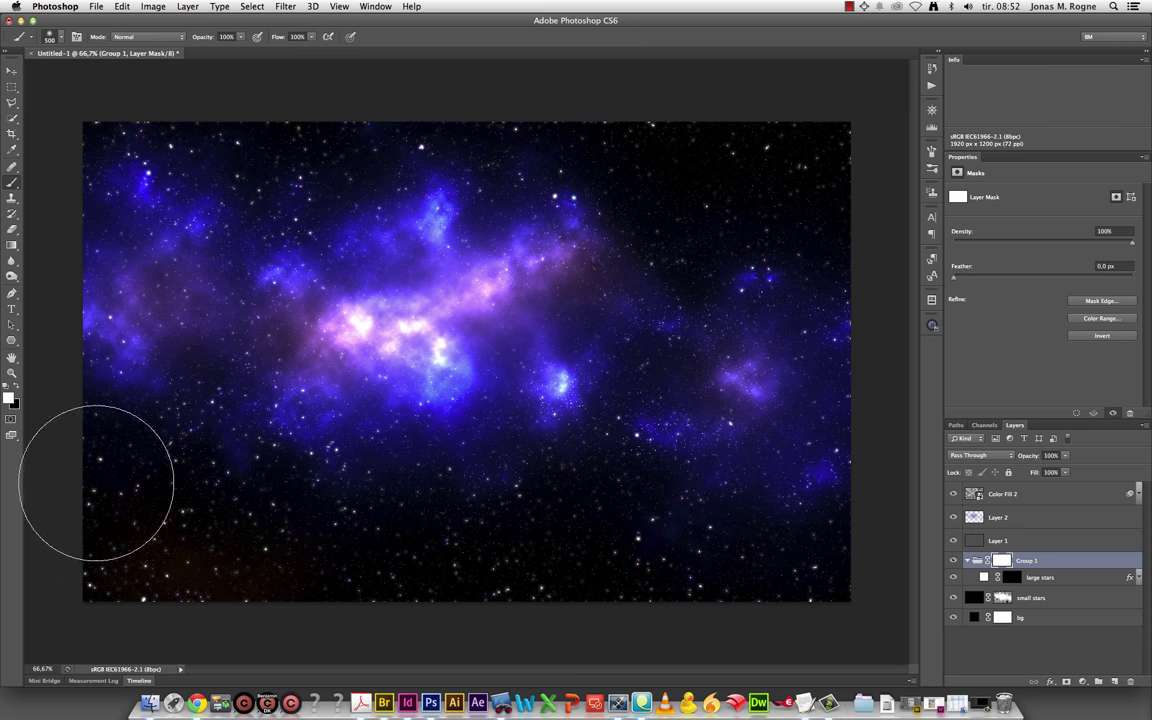
Set a 226 px brush, swap between black and white, and inspect the stars at 200%
key("x")
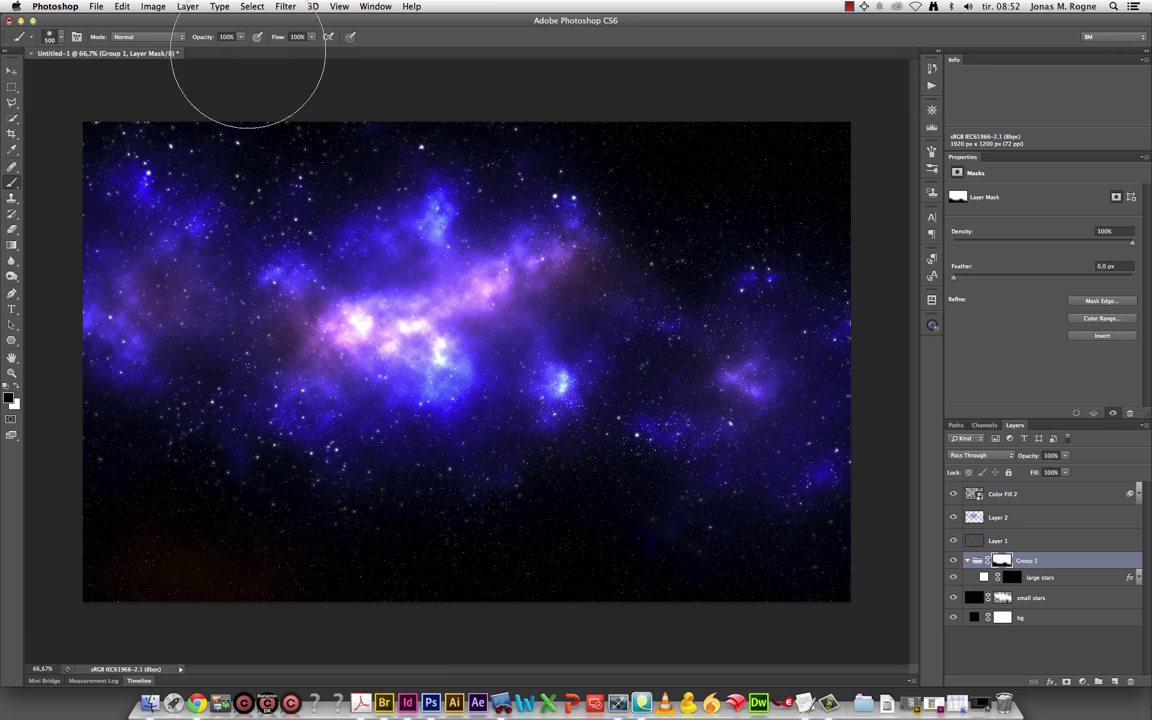
right_click(533, 208)
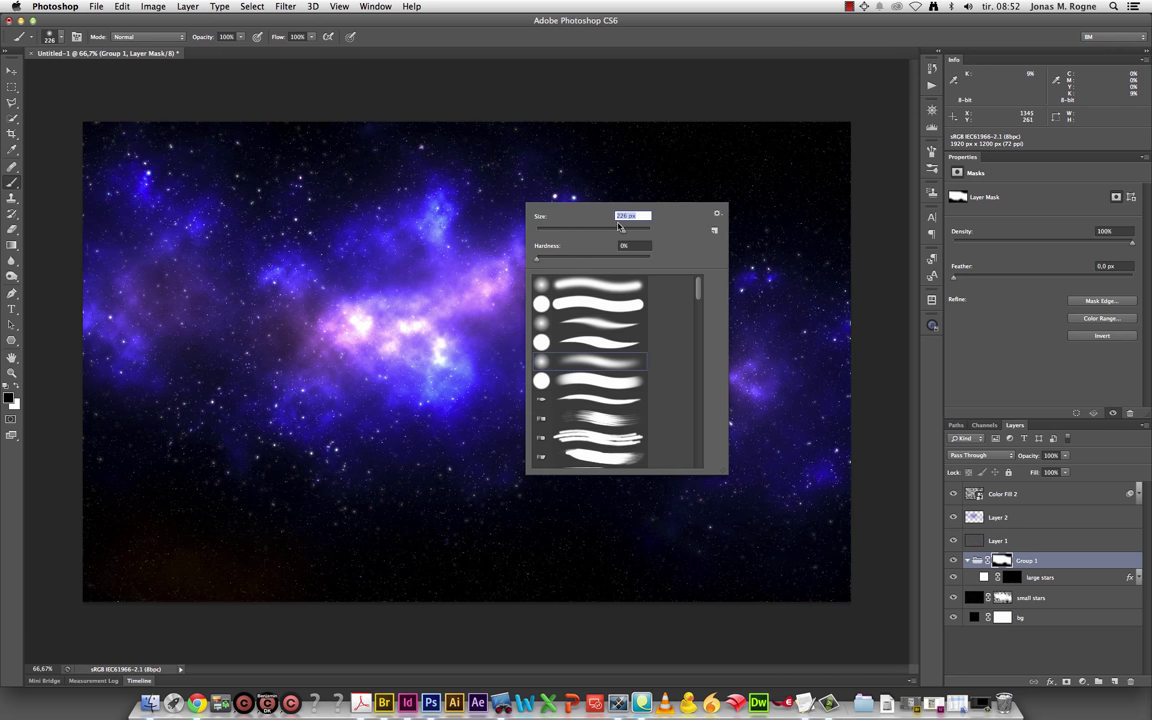
key("Return")
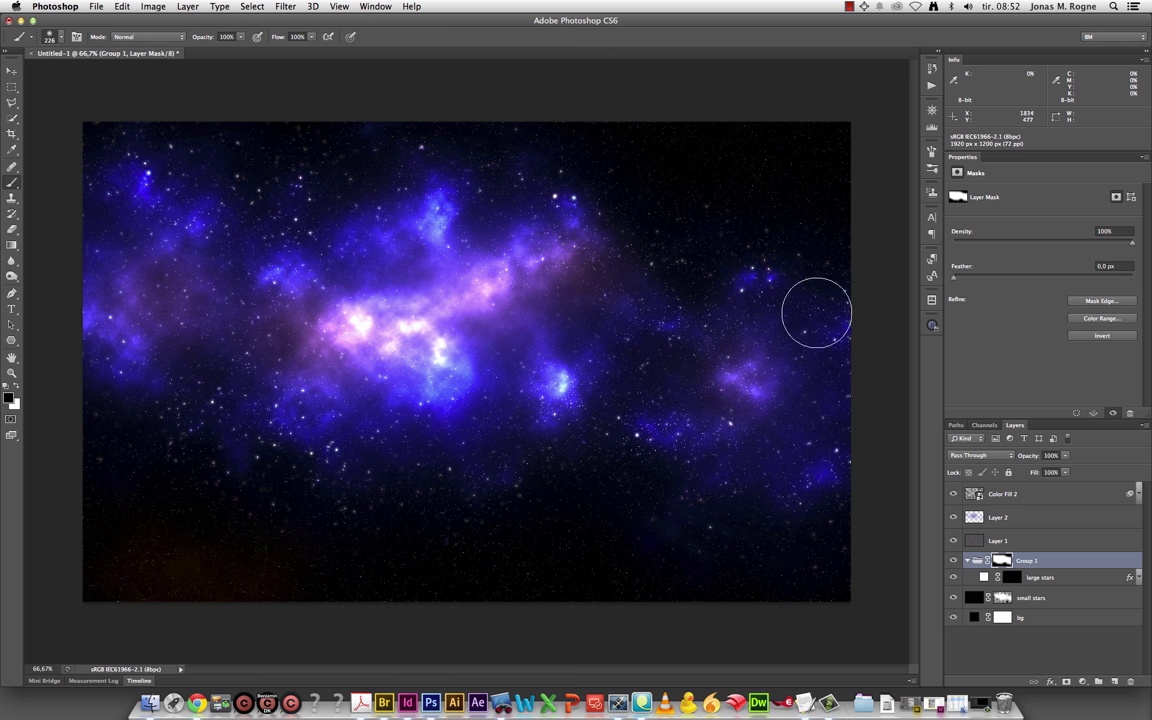
key("x")
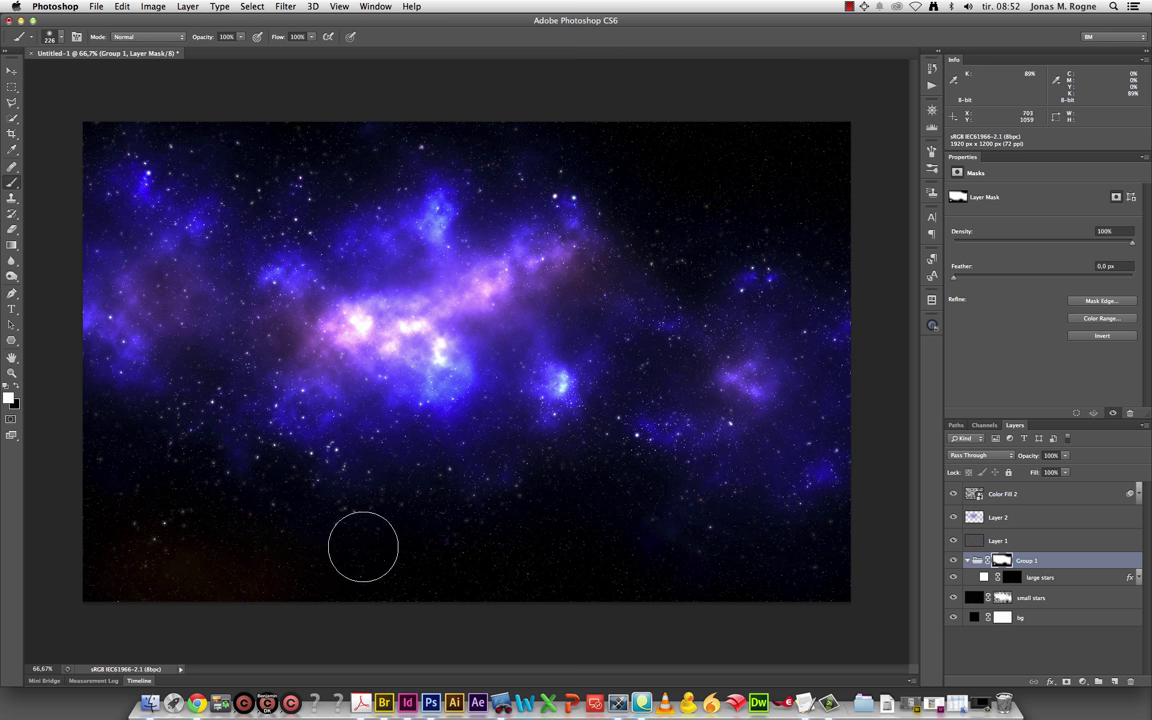
key("super+plus")
key("super+plus")
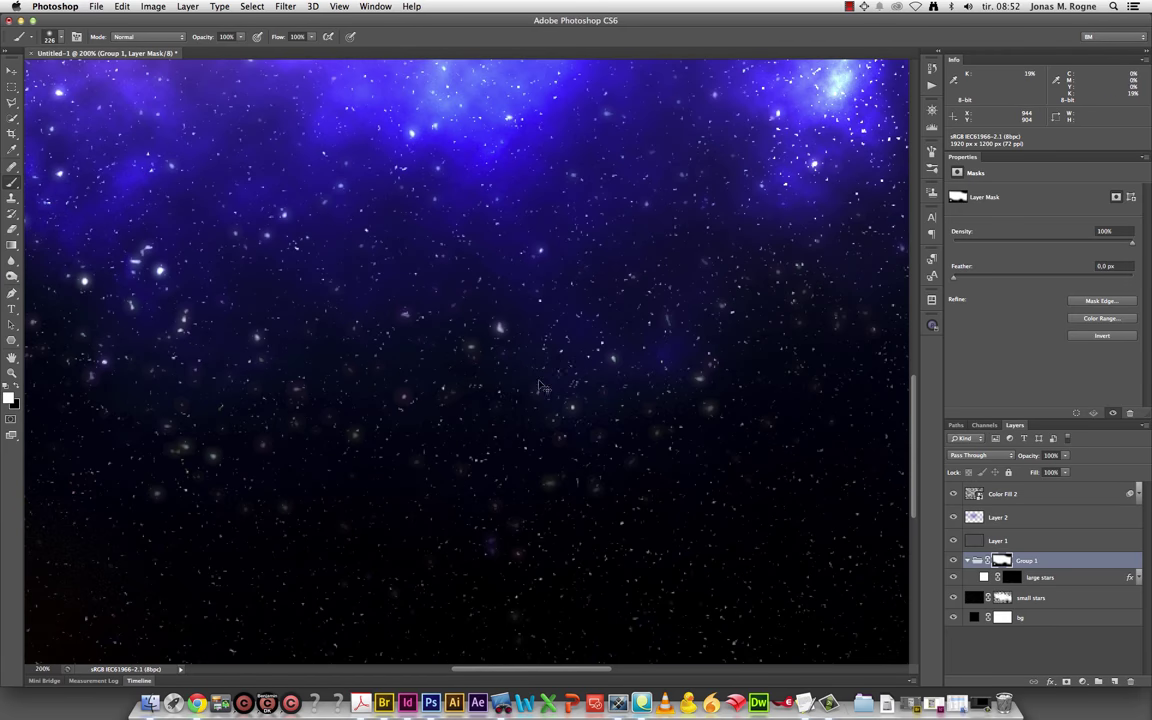
key("super+minus")
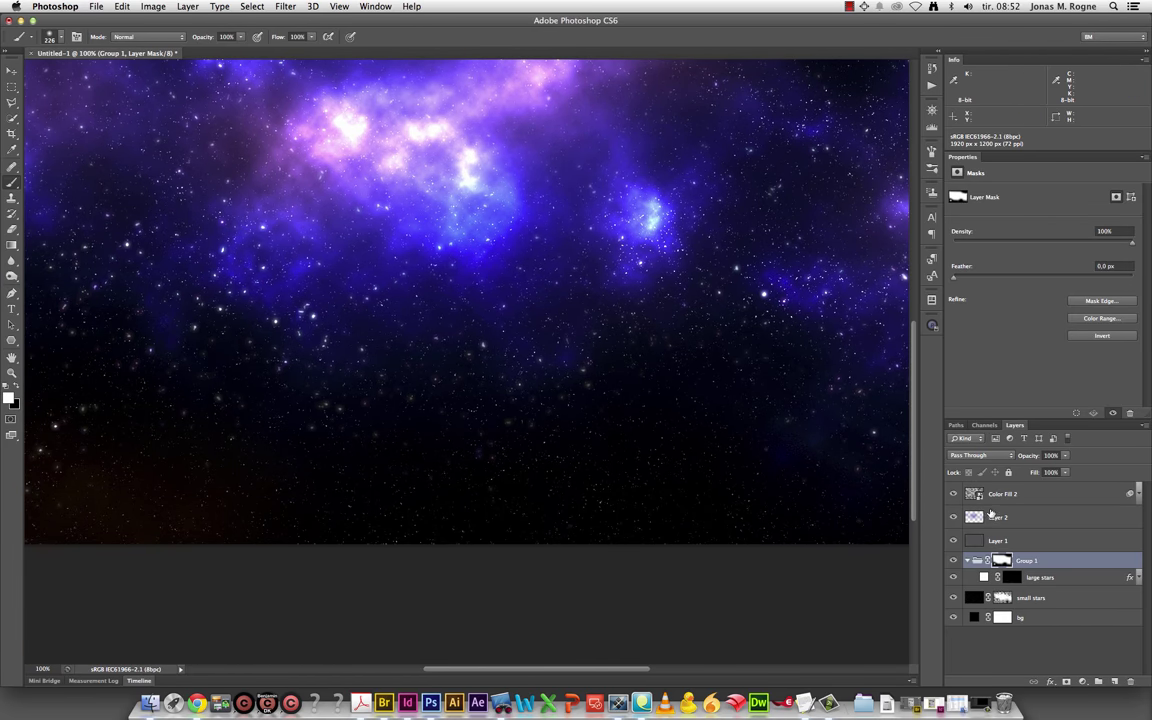
Render clouds into the Group 1 mask and fade them in Linear Light mode
left_click(285, 6)
left_click(296, 20)
left_click(121, 6)
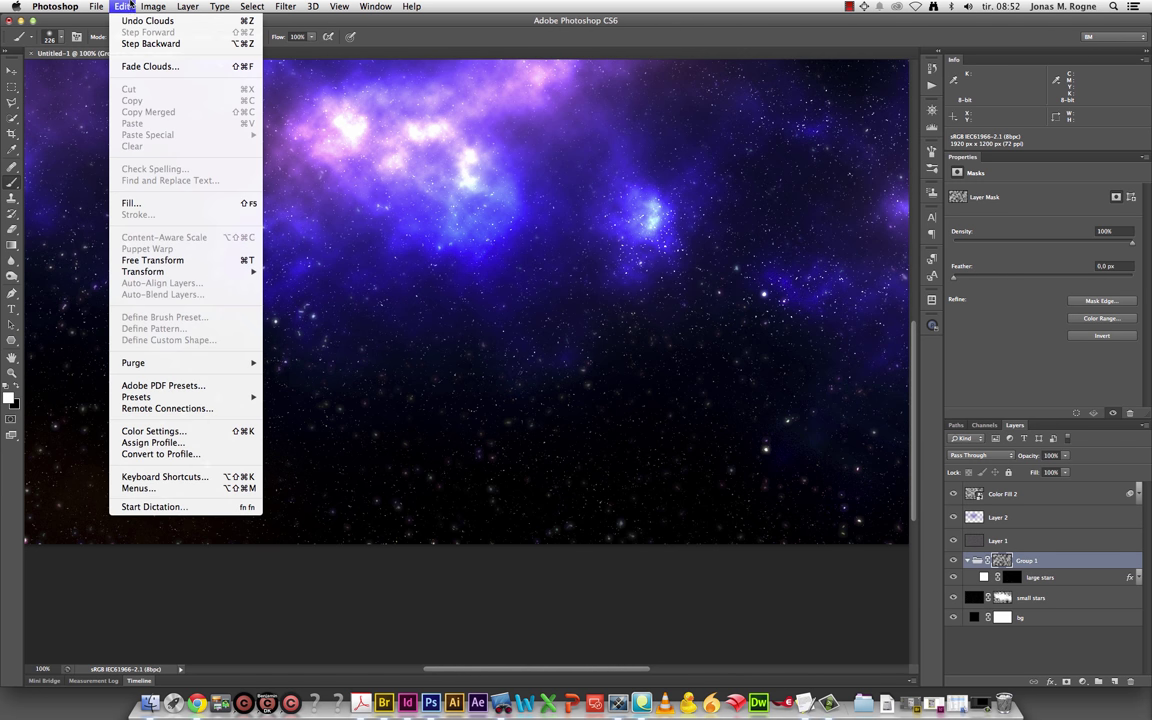
left_click(145, 67)
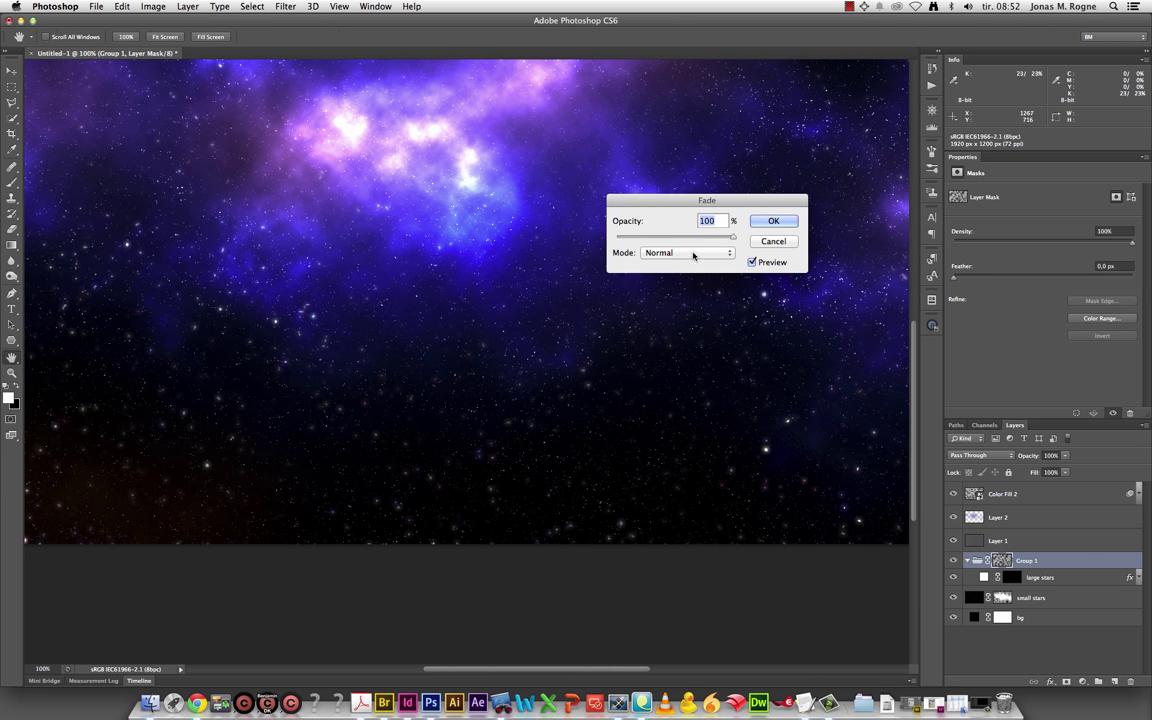
left_click(690, 253)
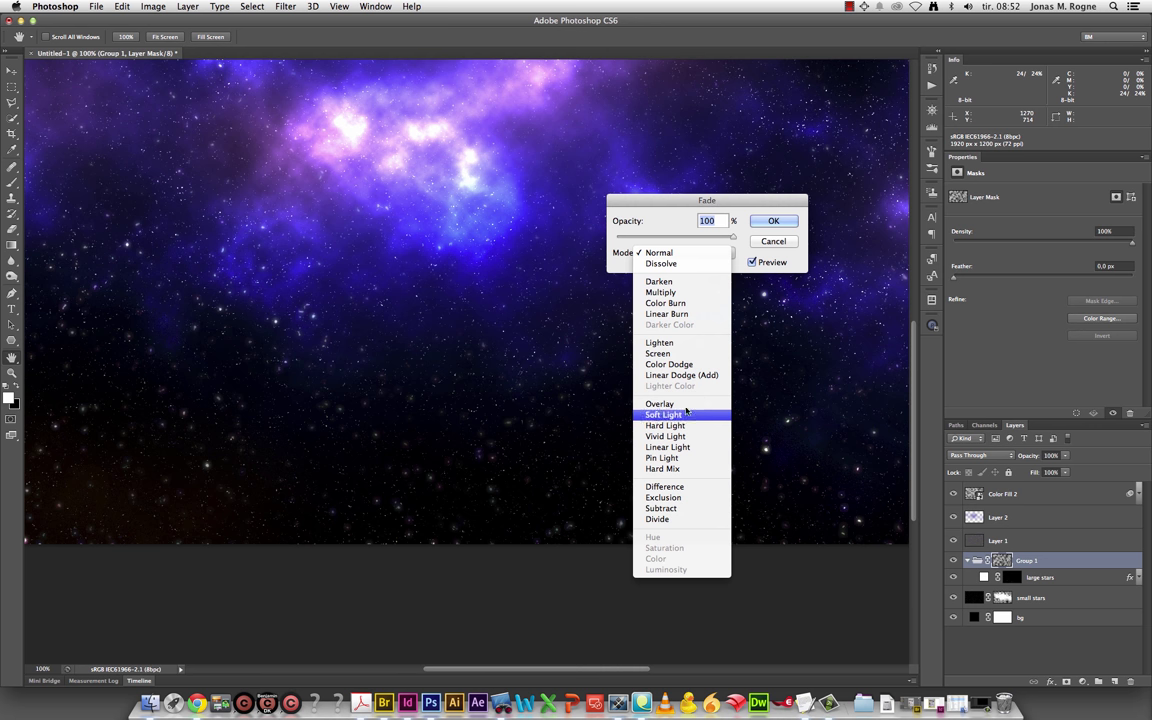
key("Escape")
key("alt+shift+j")
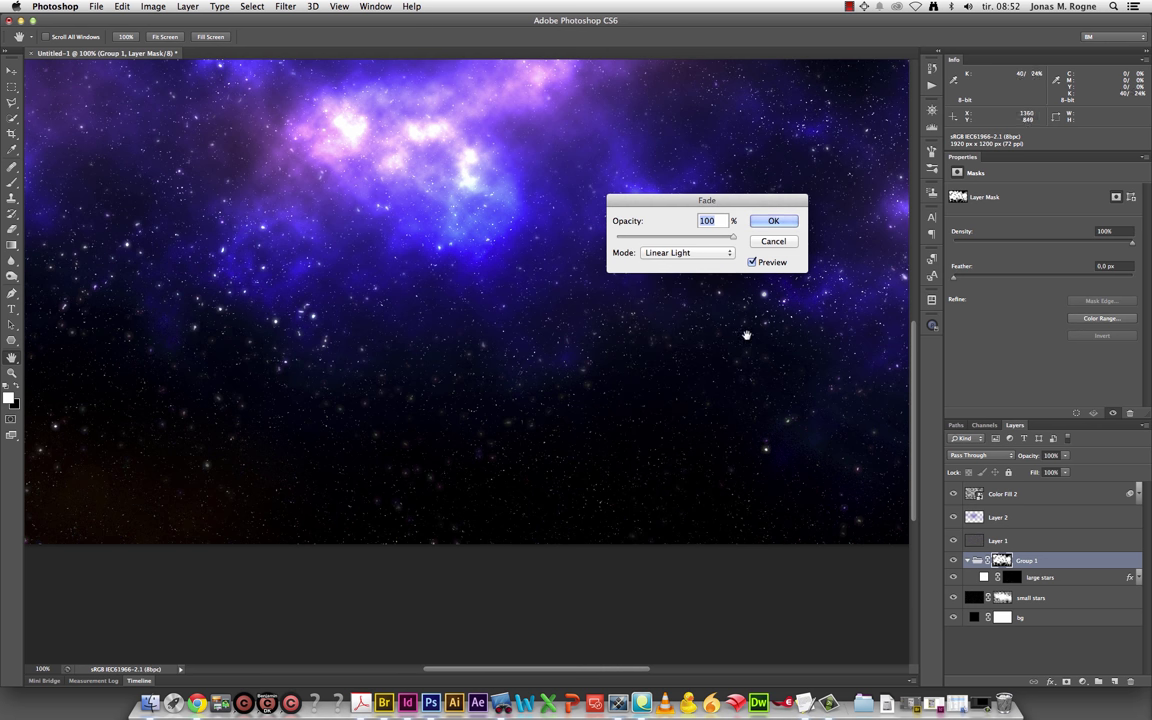
left_click(772, 221)
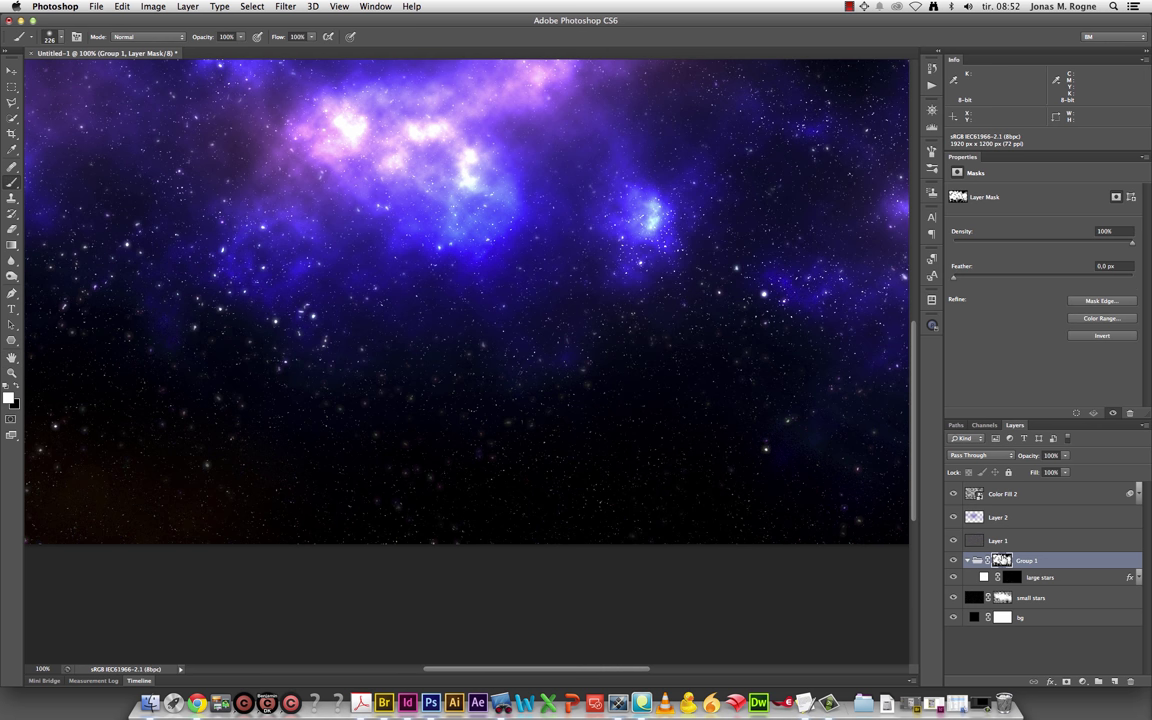
Steepen the Group 1 mask's contrast with Curves, highlights up to 232
left_click(1001, 560, "alt")
key("ctrl+m")
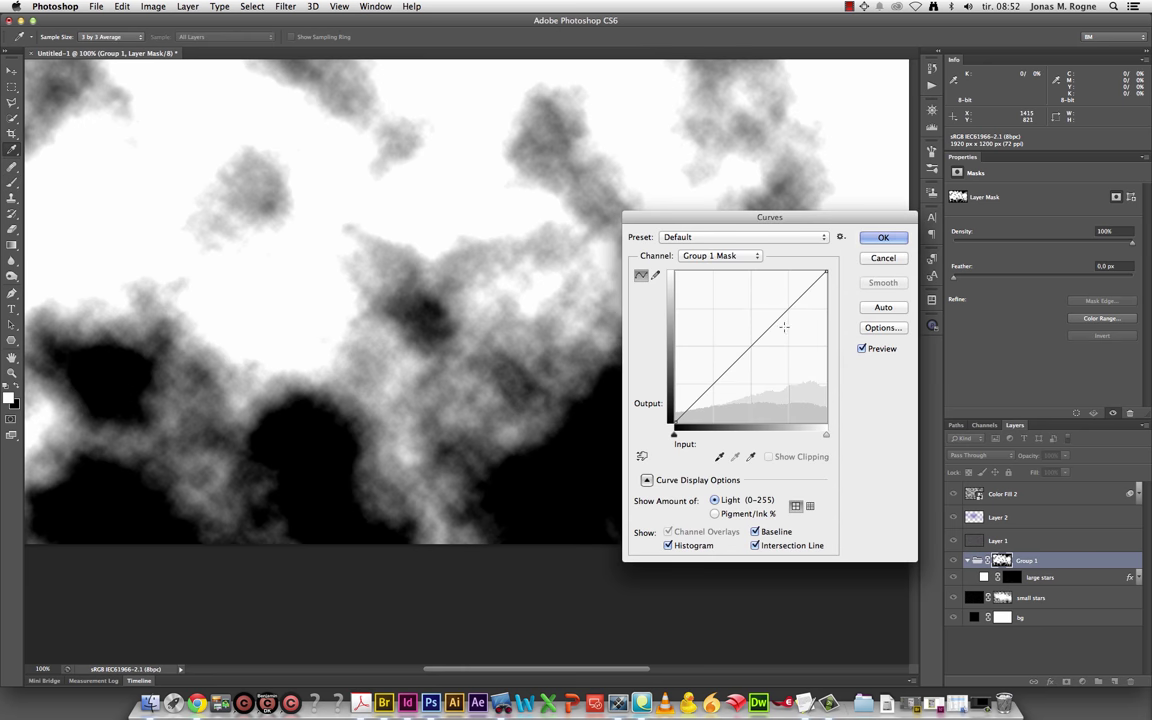
left_click_drag(733, 363, 733, 408)
left_click_drag(778, 342, 778, 285)
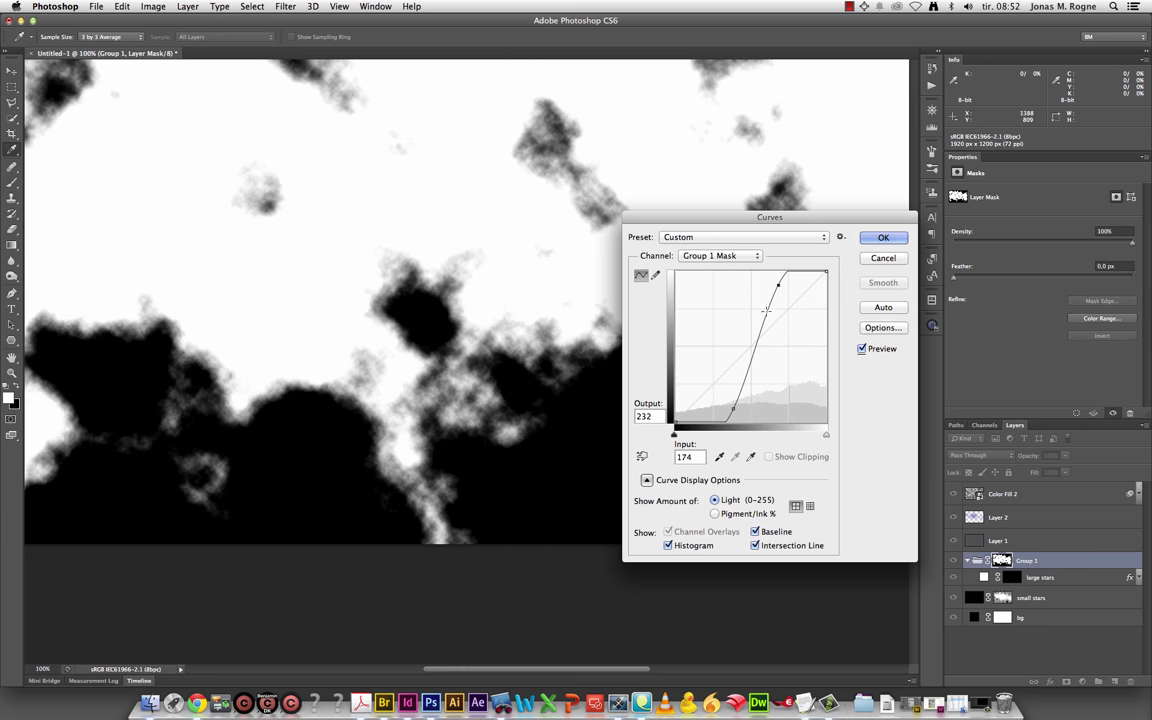
left_click_drag(733, 407, 738, 407)
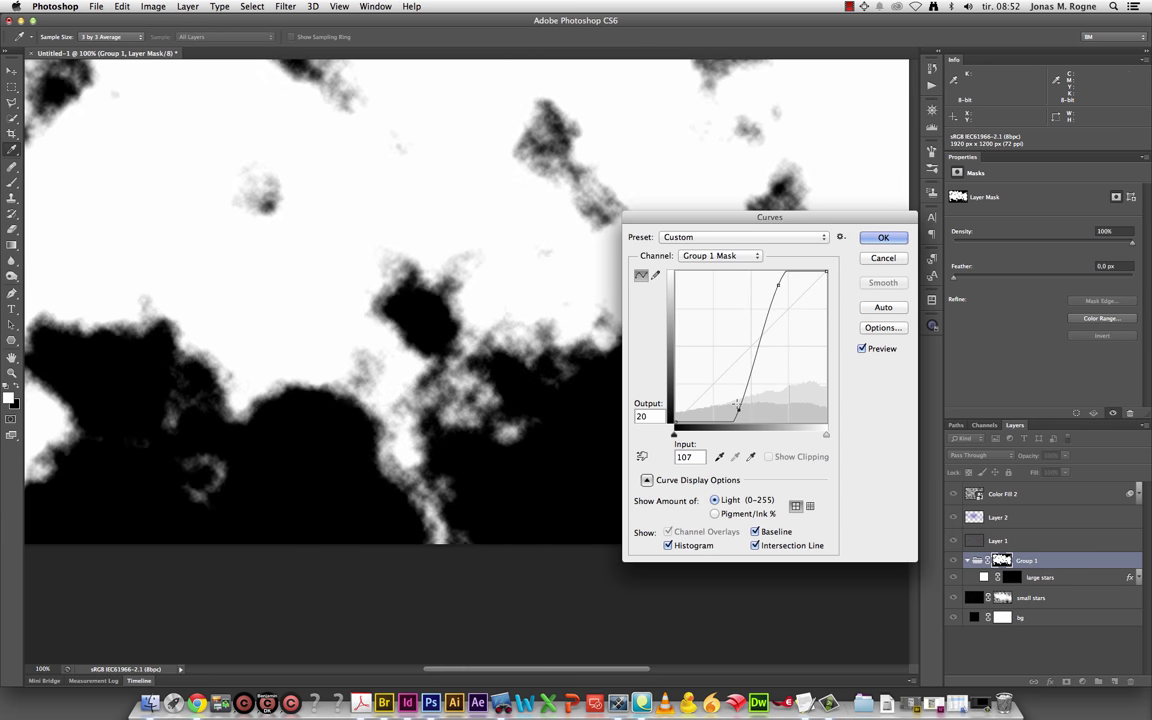
key("Return")
key("b")
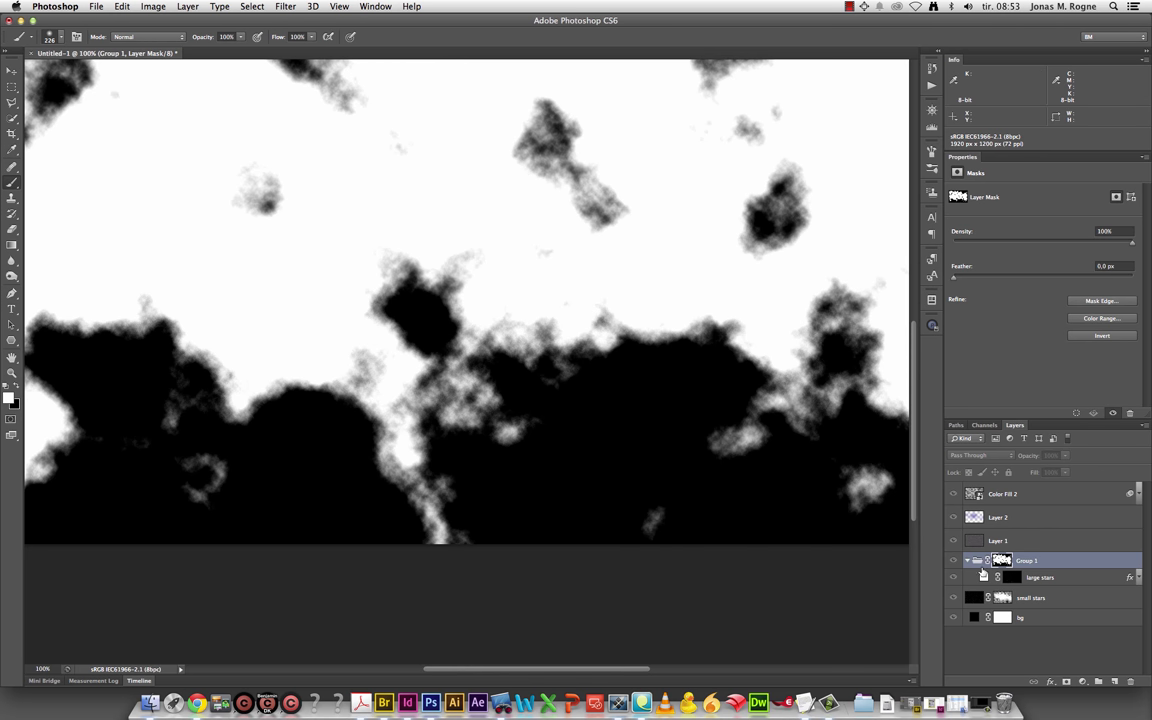
left_click(977, 561)
Preview the starfield full screen, then undo the stray lower-left stars
scroll(694, 428, "up", 5)
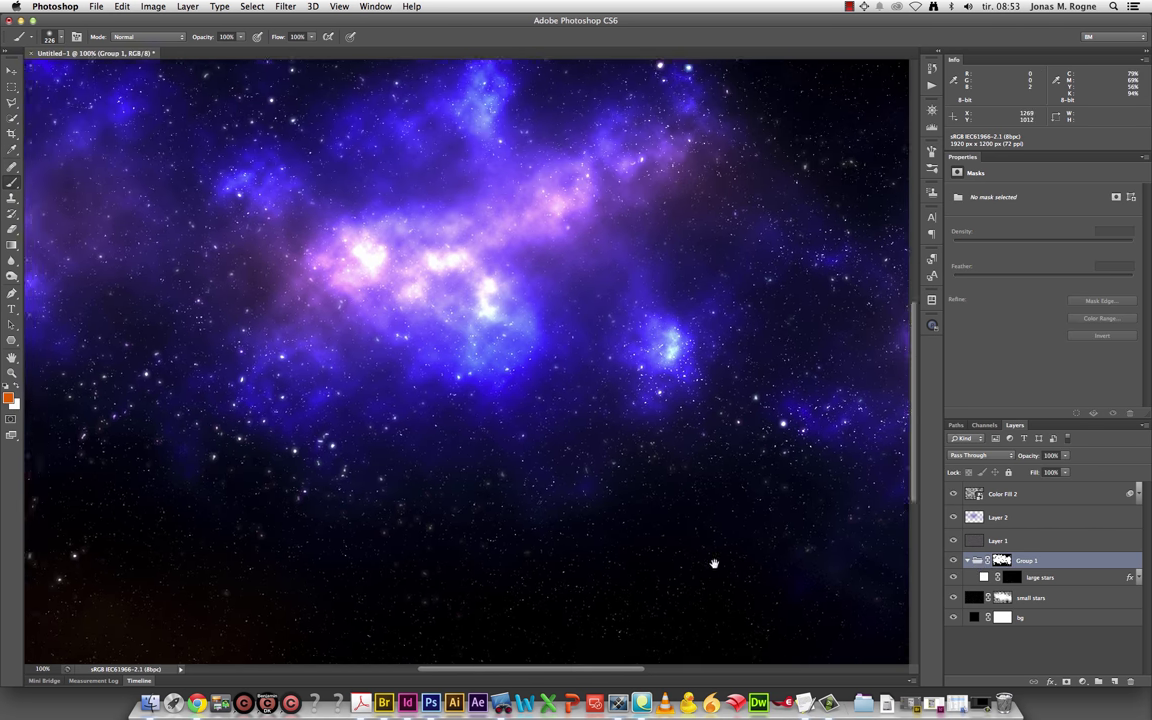
scroll(694, 428, "up", 1)
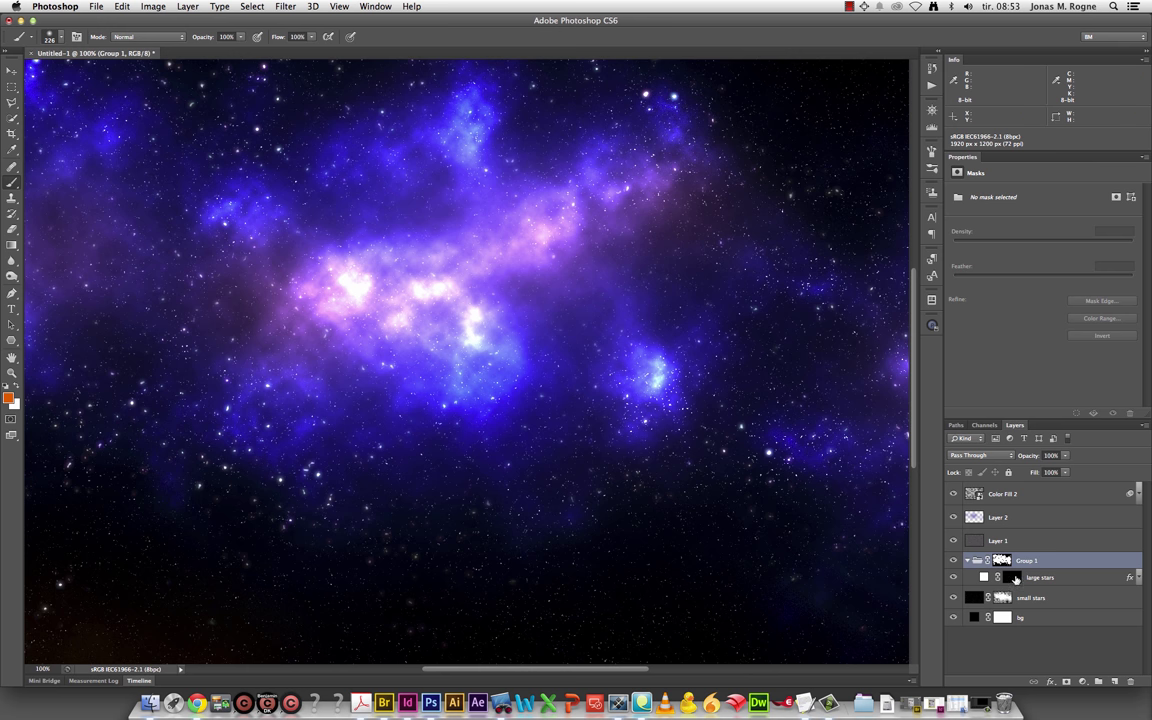
key("f")
key("f")
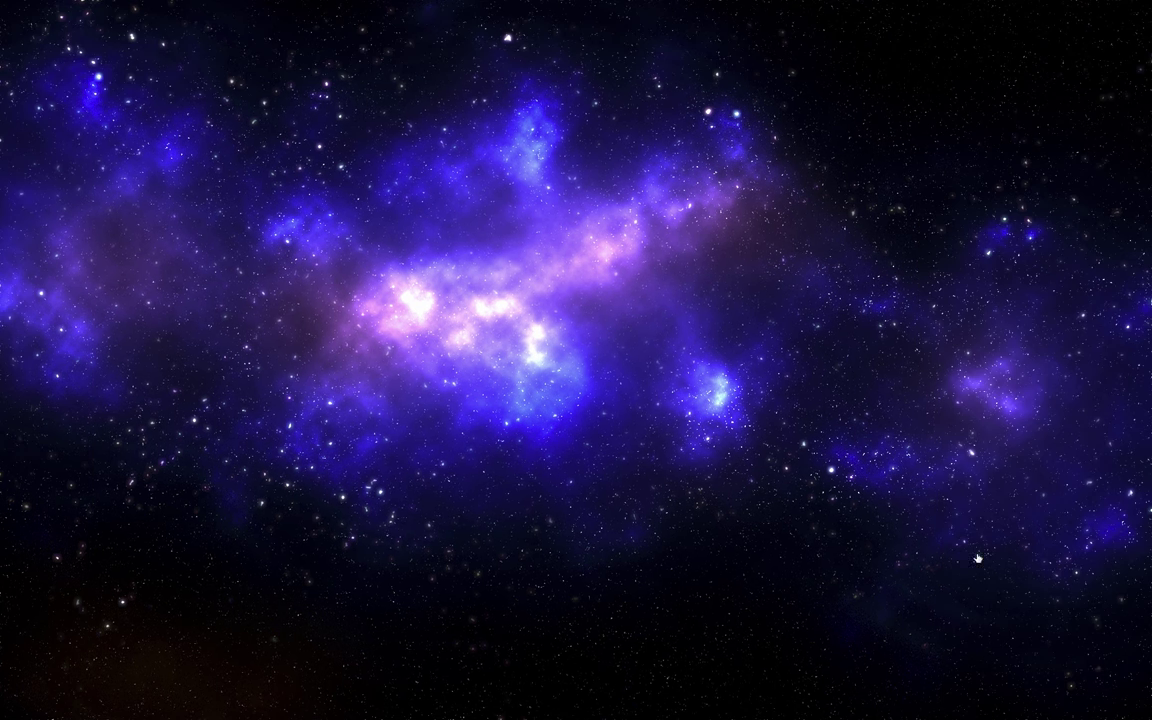
left_click_drag(847, 507, 861, 519)
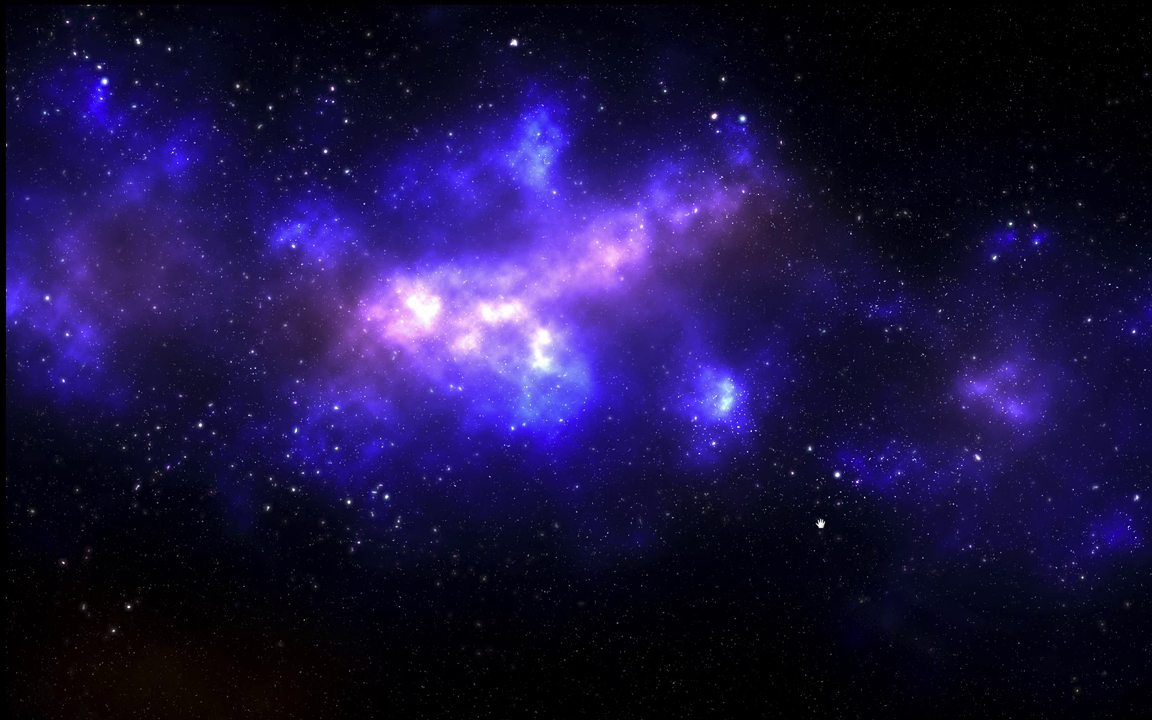
key("f")
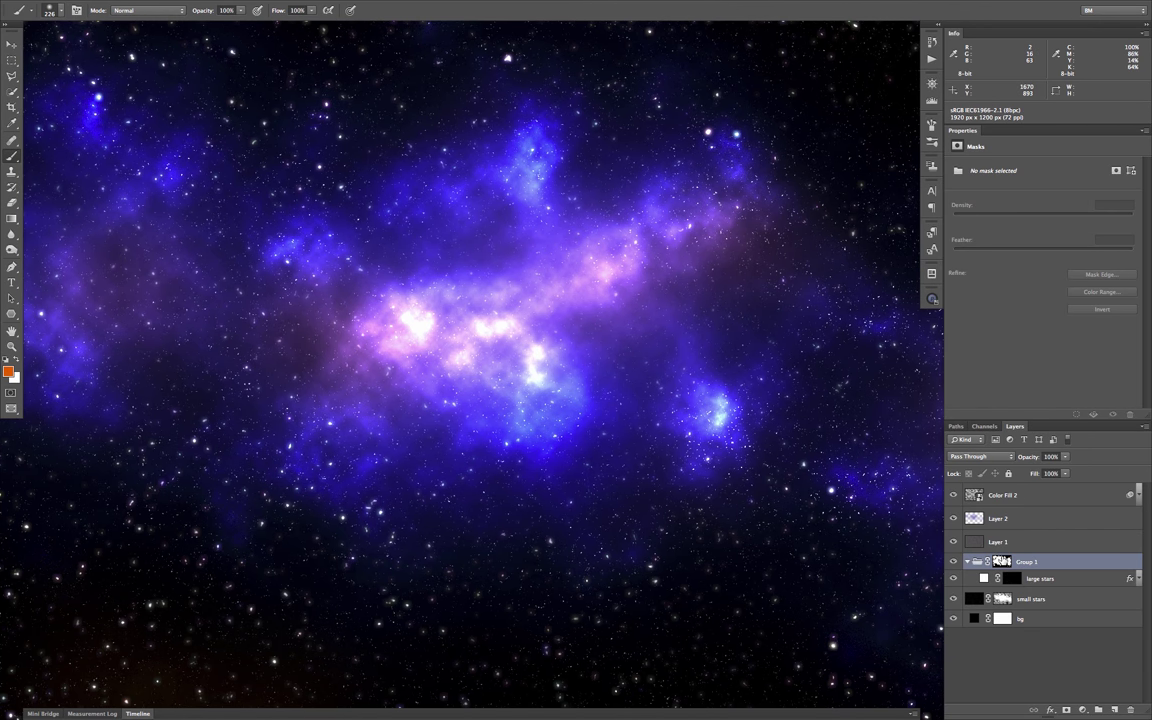
key("ctrl+z")
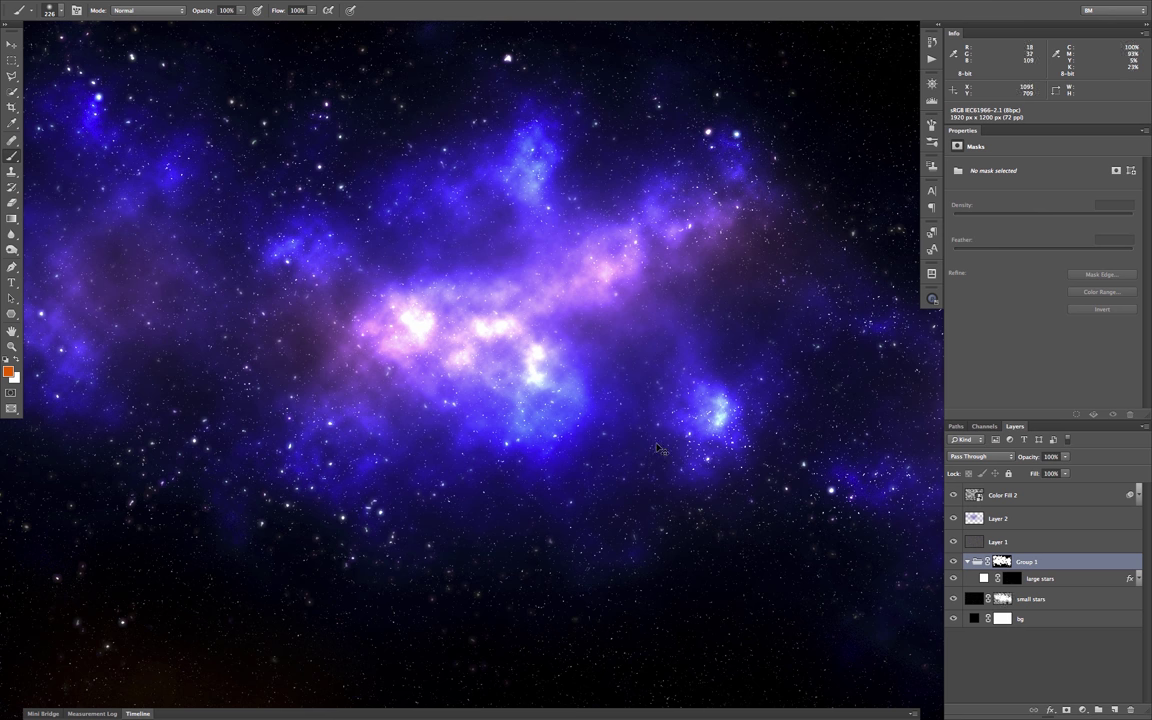
scroll(599, 432, "down", 1)
left_click_drag(767, 508, 727, 510)
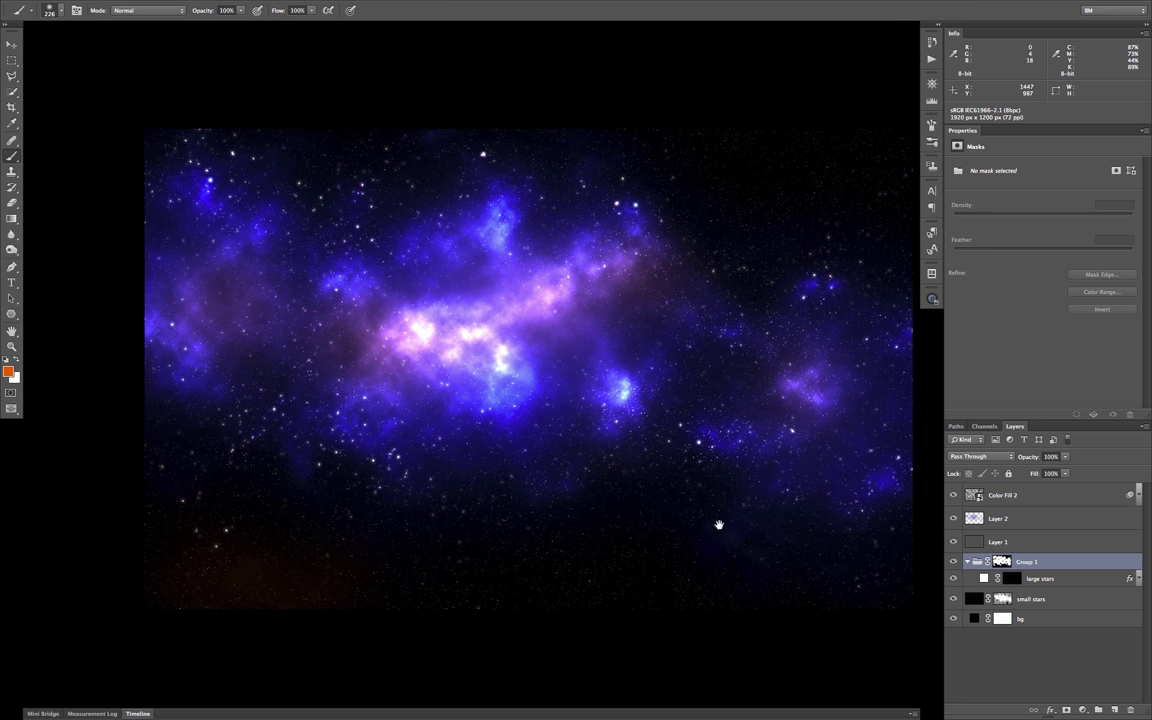
Clip a Hue/Saturation adjustment to Layer 2 and set Hue to +100
left_click(1040, 518)
left_click(1082, 709)
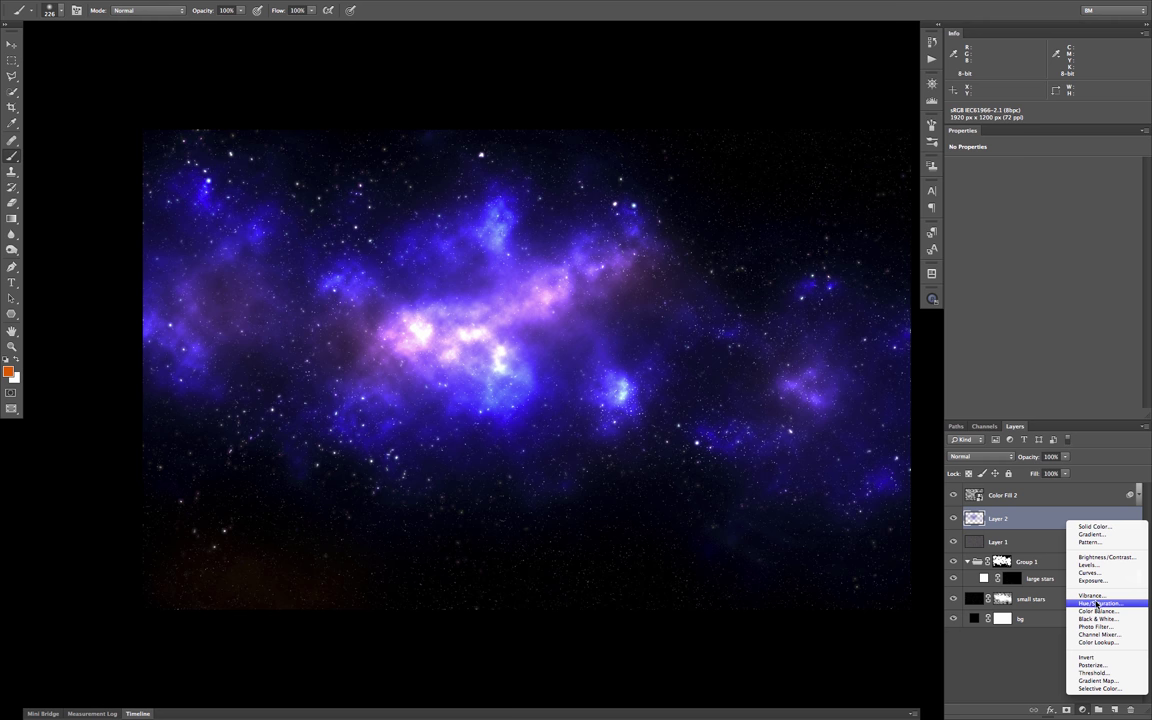
left_click(1097, 604)
left_click(1030, 516, "alt")
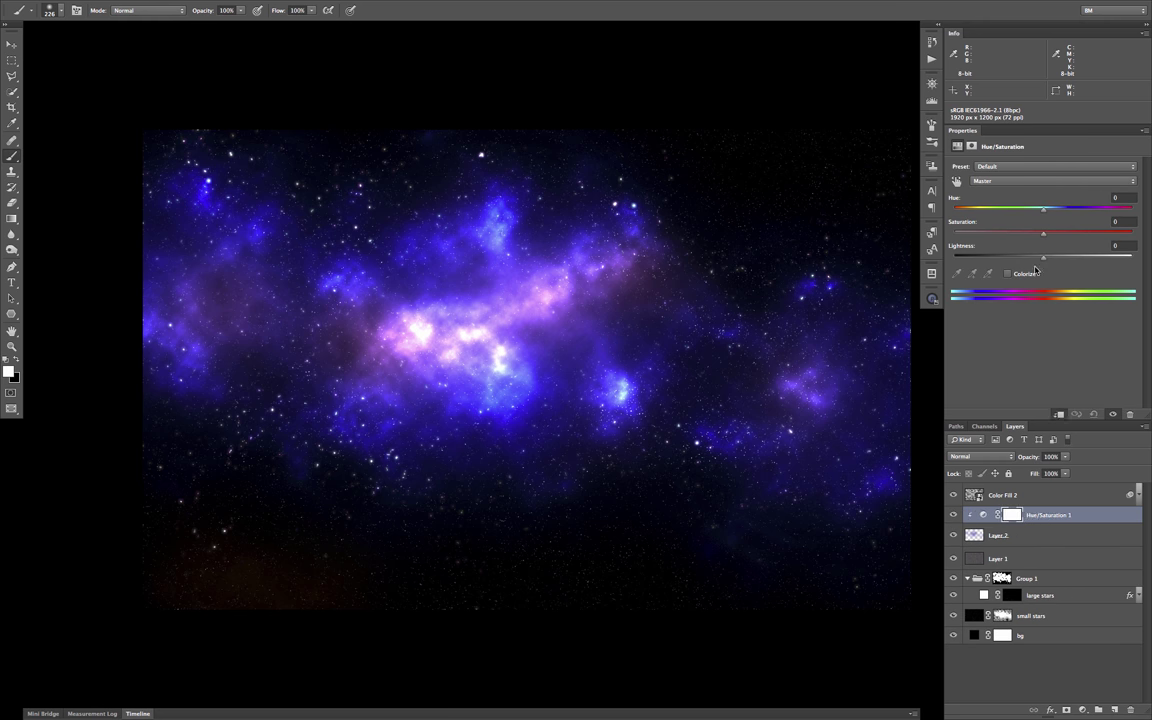
mouse_move(1043, 208)
left_mouse_down()
mouse_move(965, 221)
mouse_move(1125, 209)
mouse_move(1107, 232)
left_mouse_up()
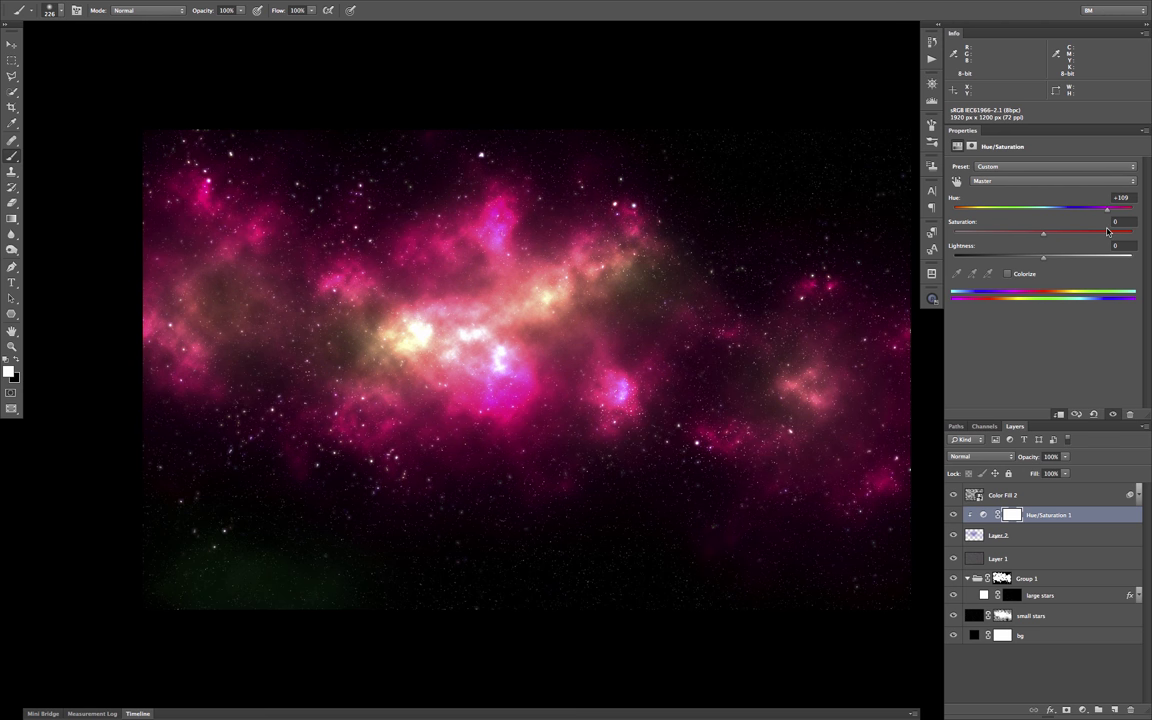
left_click_drag(1107, 232, 1104, 232)
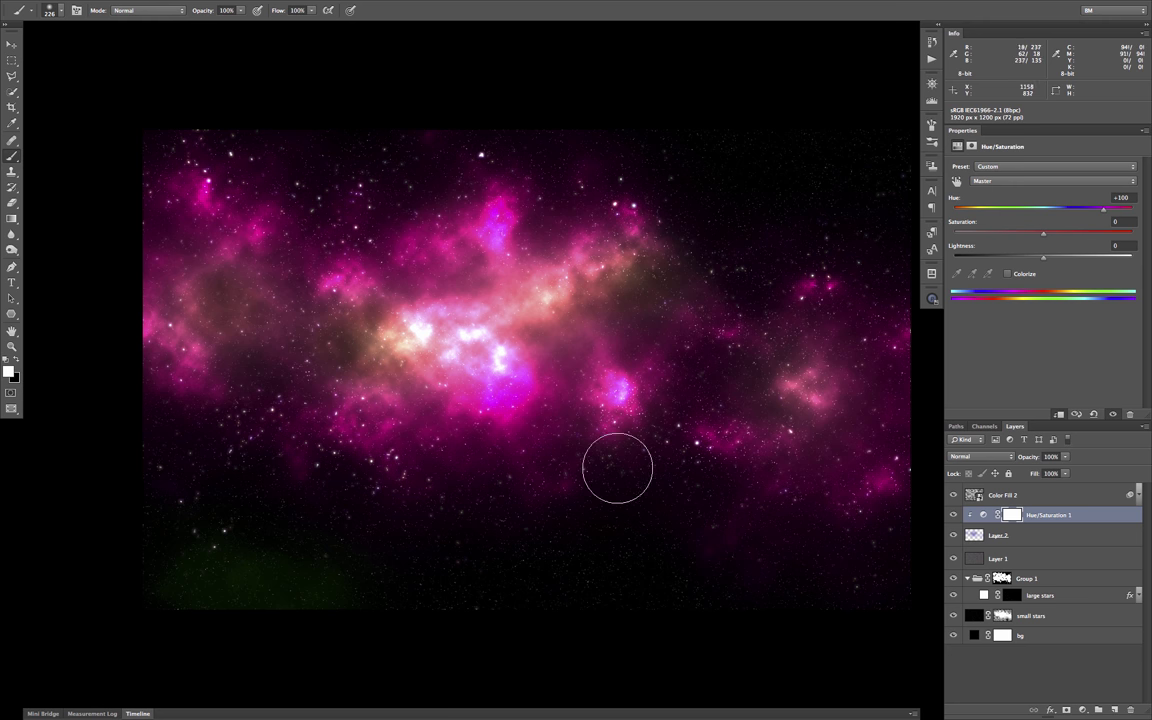
left_click_drag(609, 483, 589, 481)
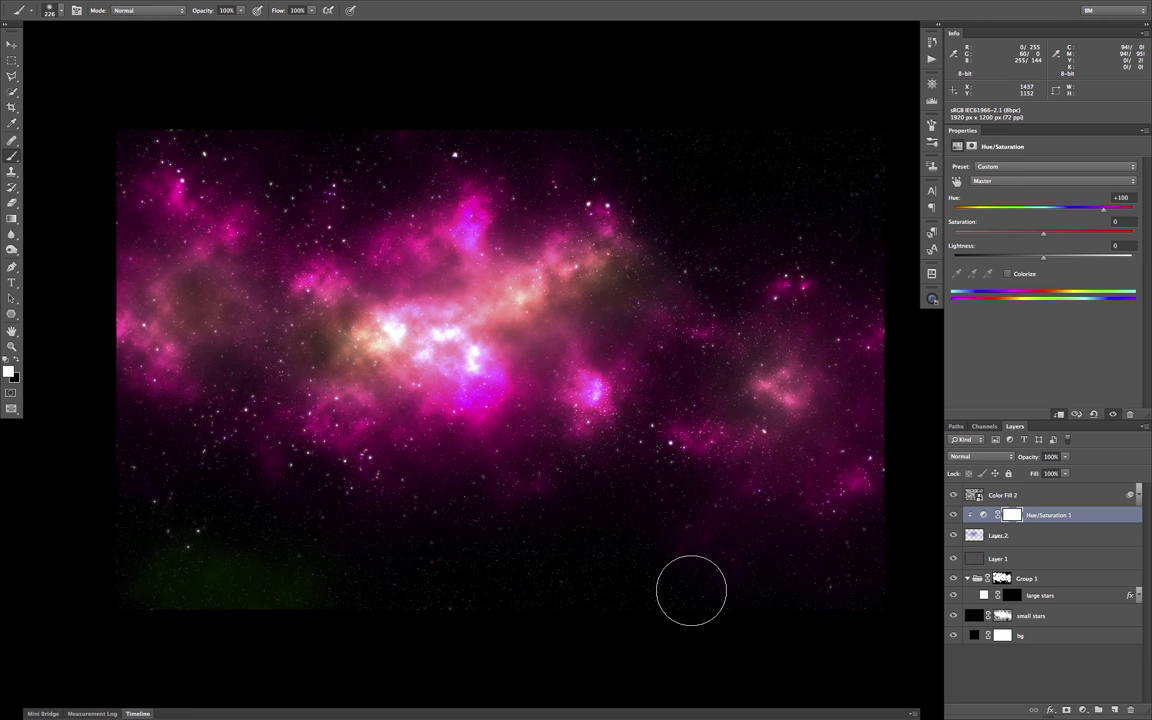
key("ctrl+plus")
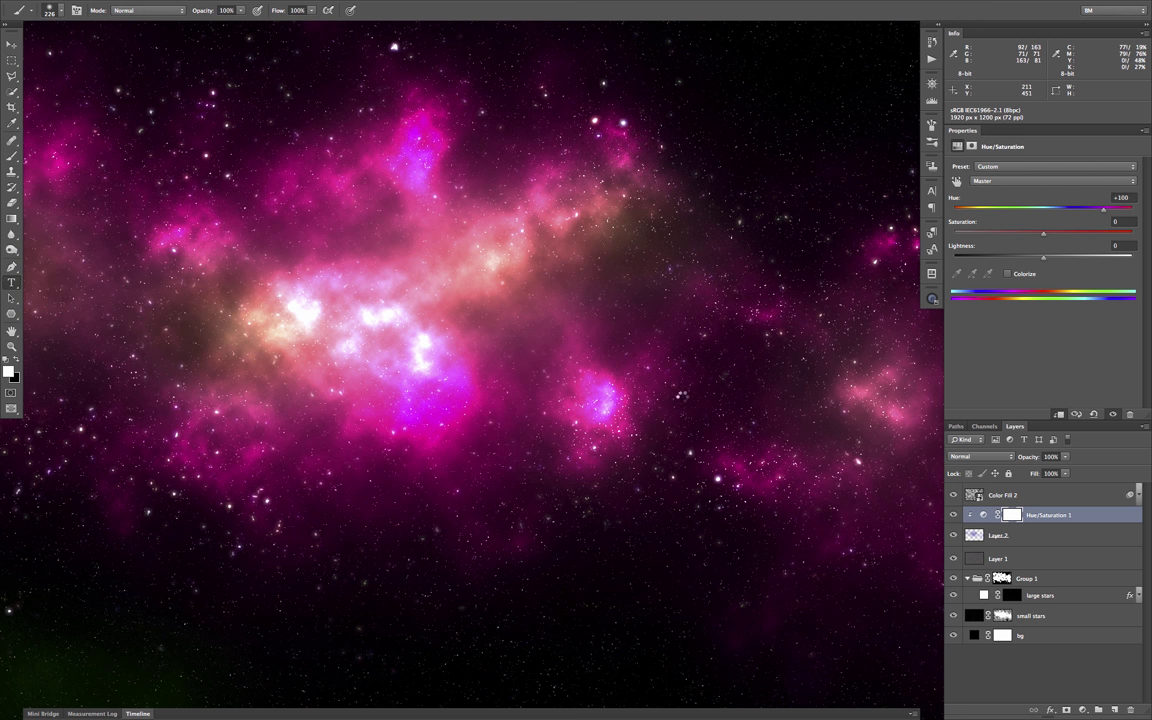
Type 'BEAUTIFUUUL!' as a new text layer on the nebula
left_click(11, 283)
left_click(1003, 495)
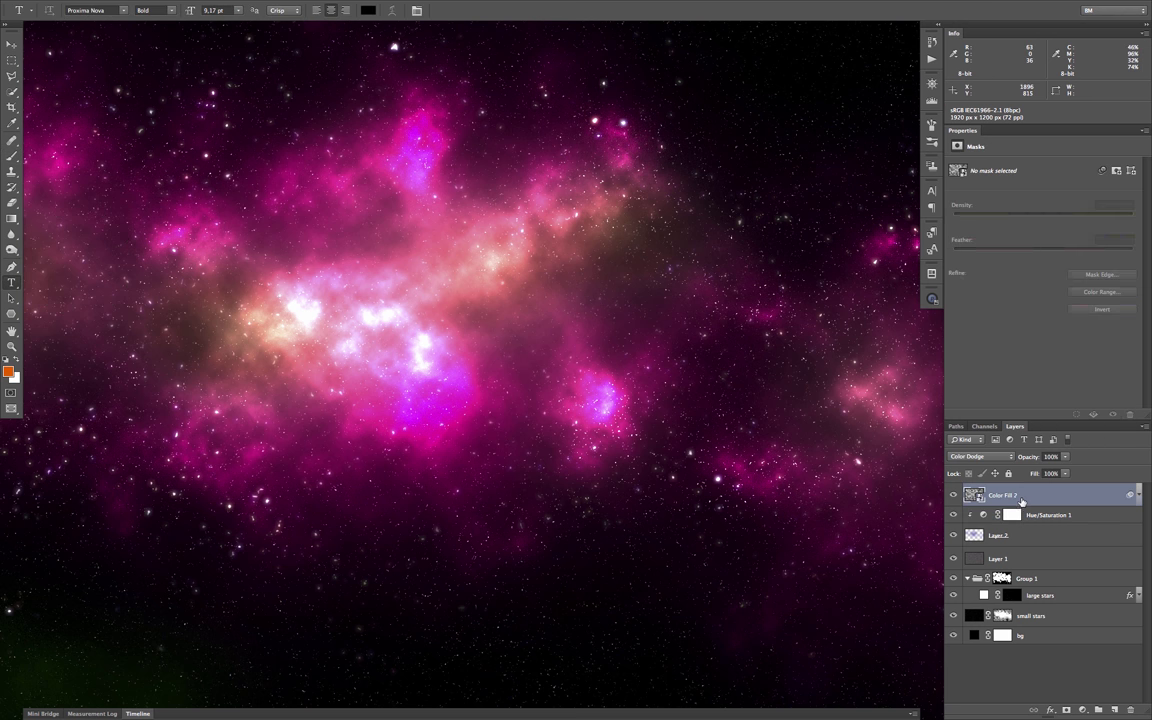
left_click(211, 399)
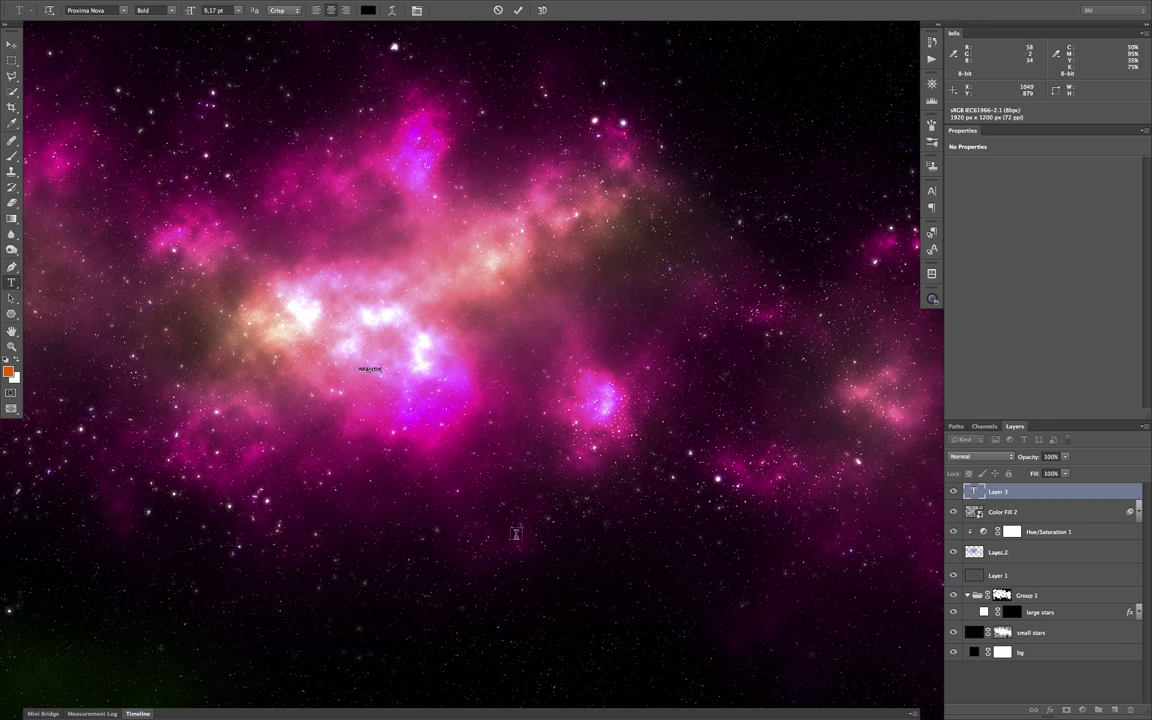
key("ctrl+a")
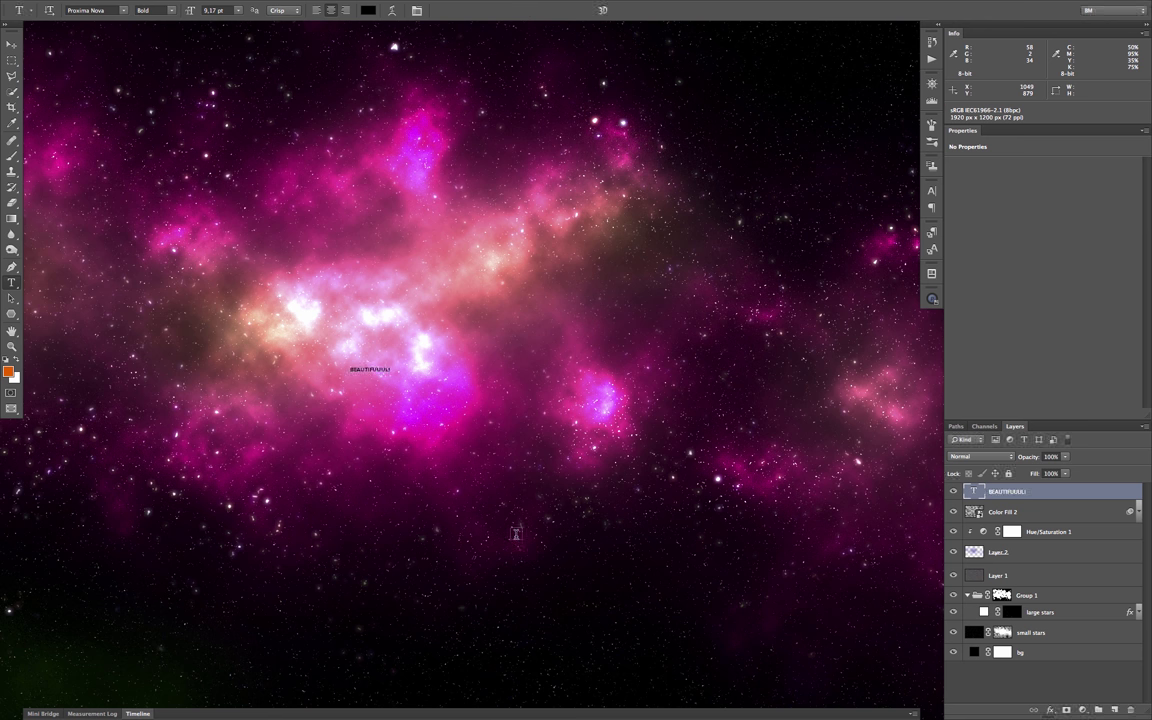
Scale the text up to about 154.5 pt across the nebula centre
key("ctrl+t")
left_click_drag(389, 364, 705, 185)
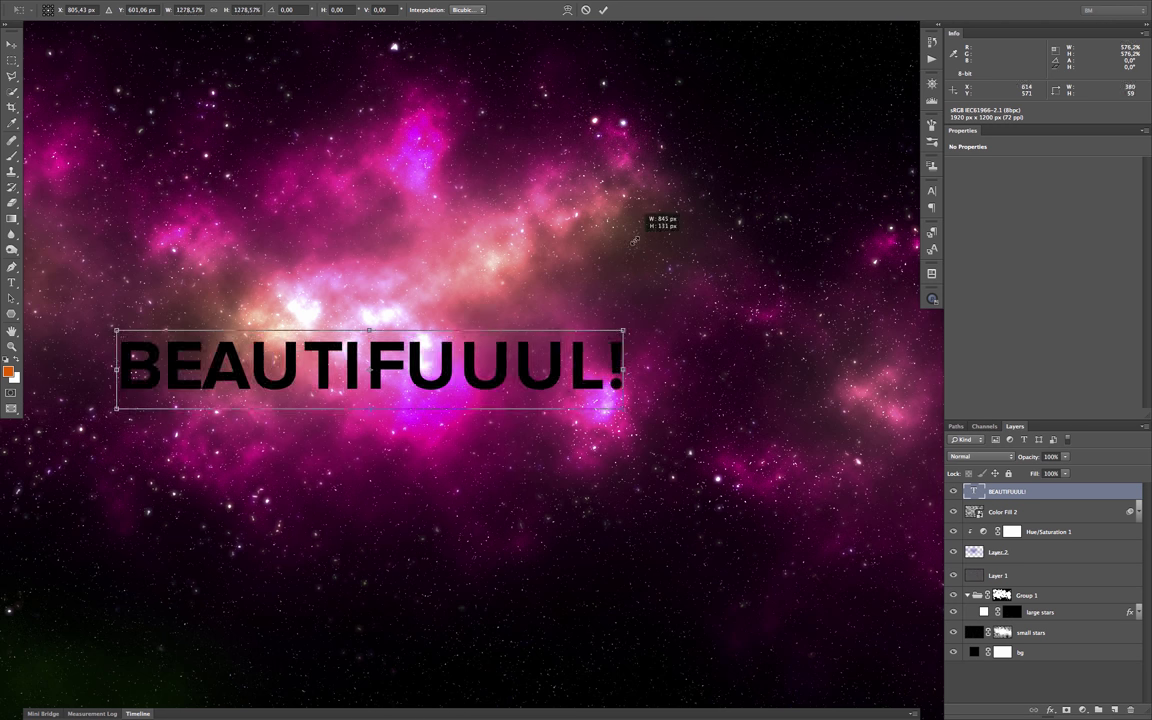
left_click_drag(456, 366, 558, 335)
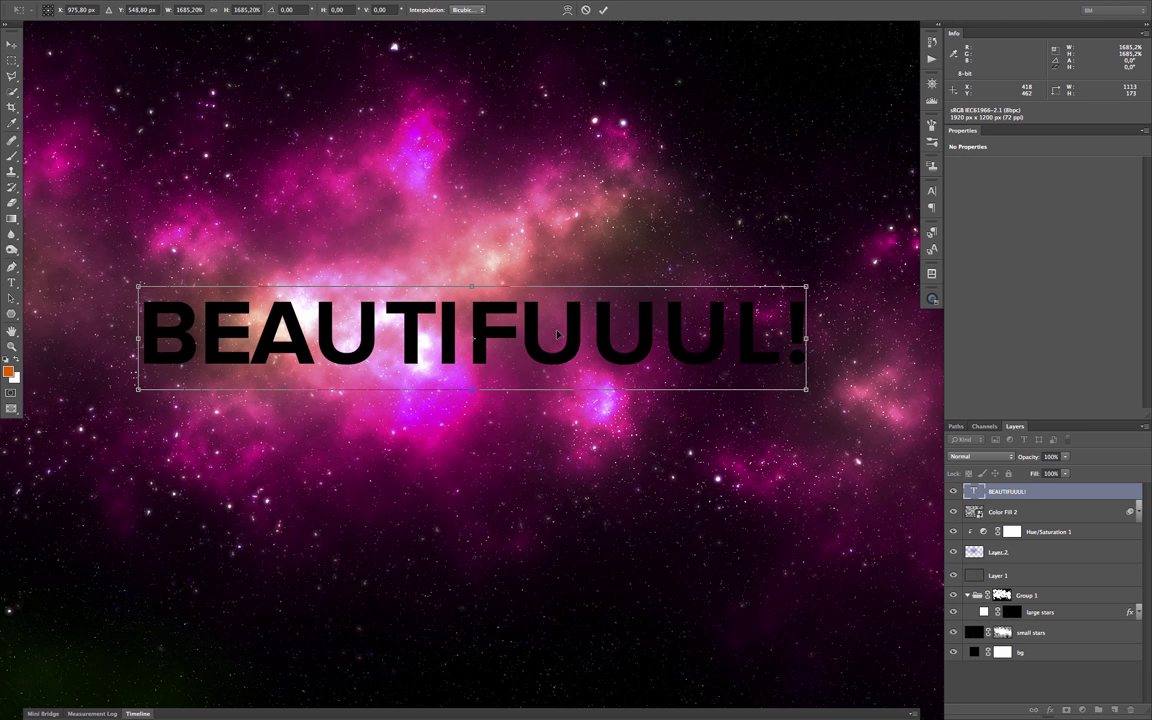
key("Return")
left_click(170, 12)
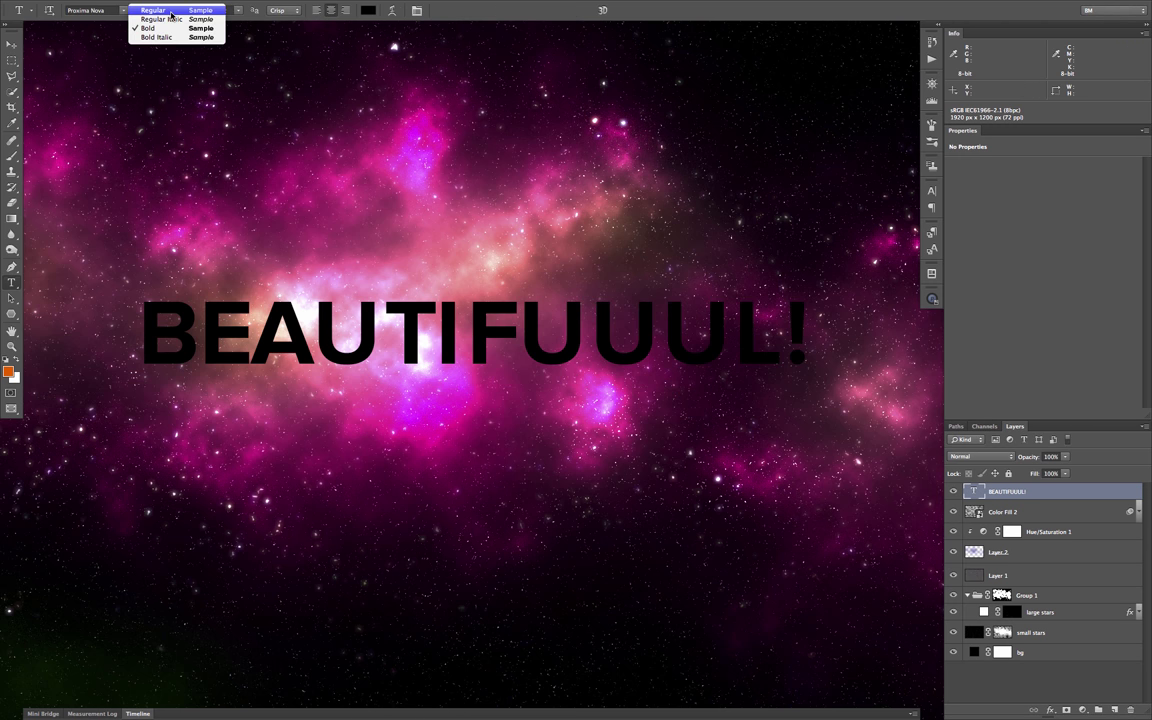
key("Escape")
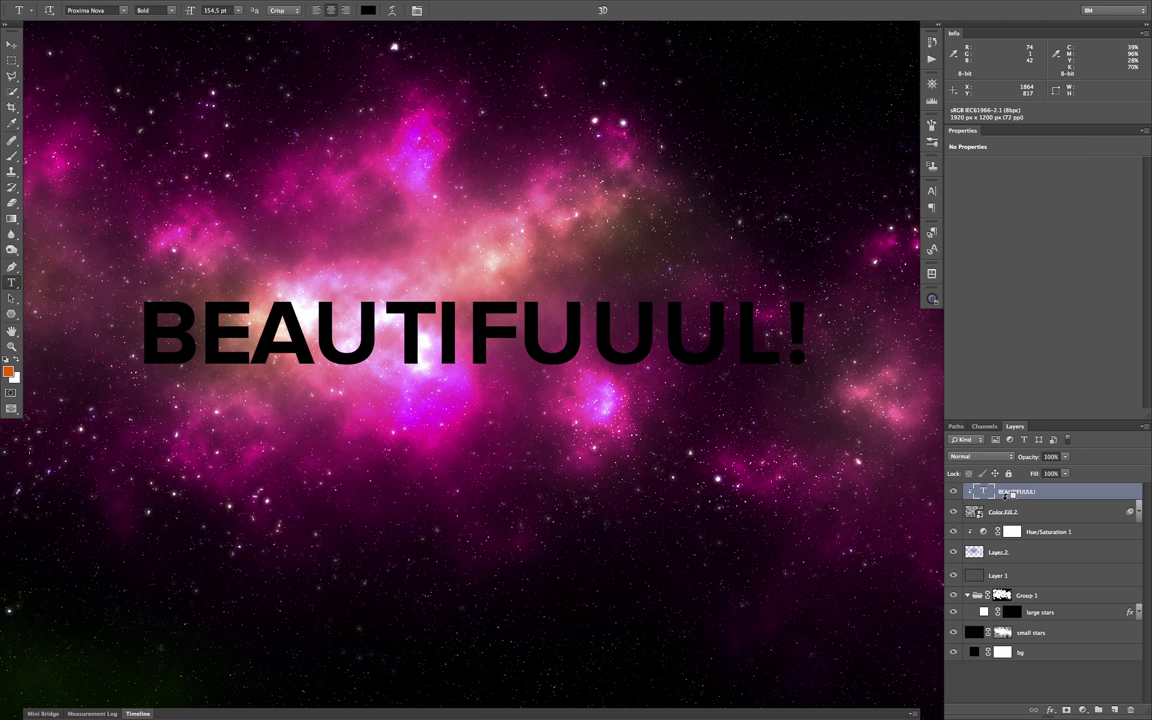
Test clipping the text to Color Fill 2, release it, and try Overlay blending
key("ctrl+alt+g")
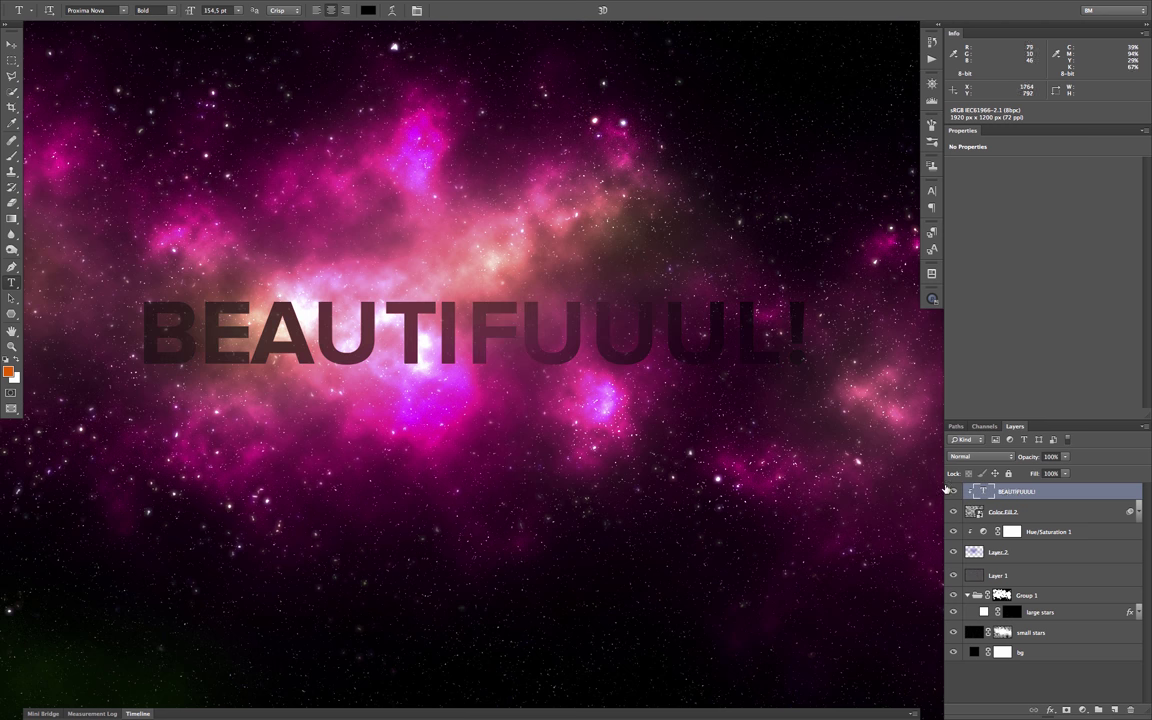
key("ctrl+alt+g")
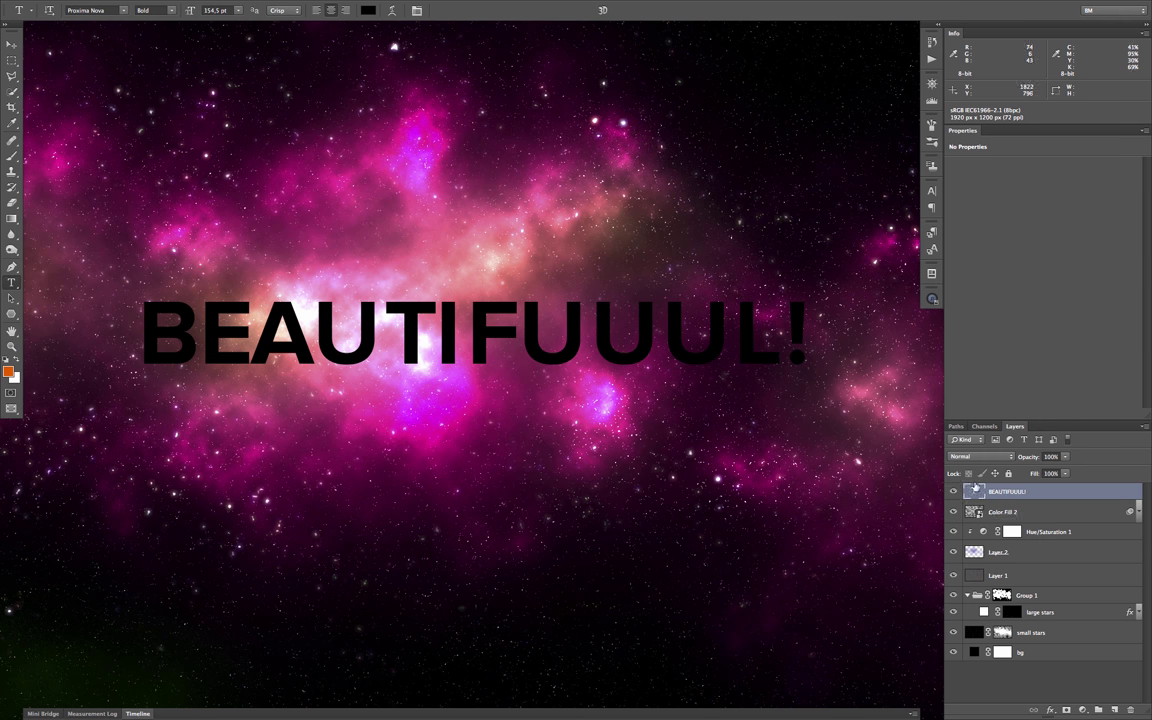
left_click(975, 456)
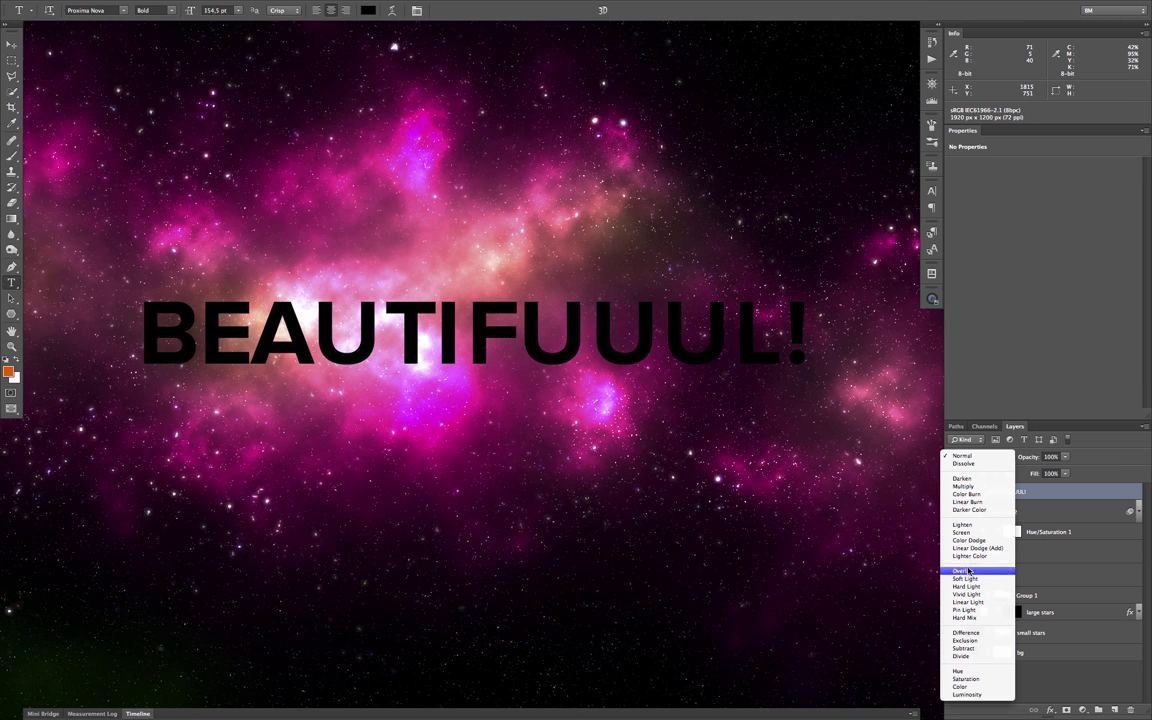
key("Escape")
key("shift+alt+o")
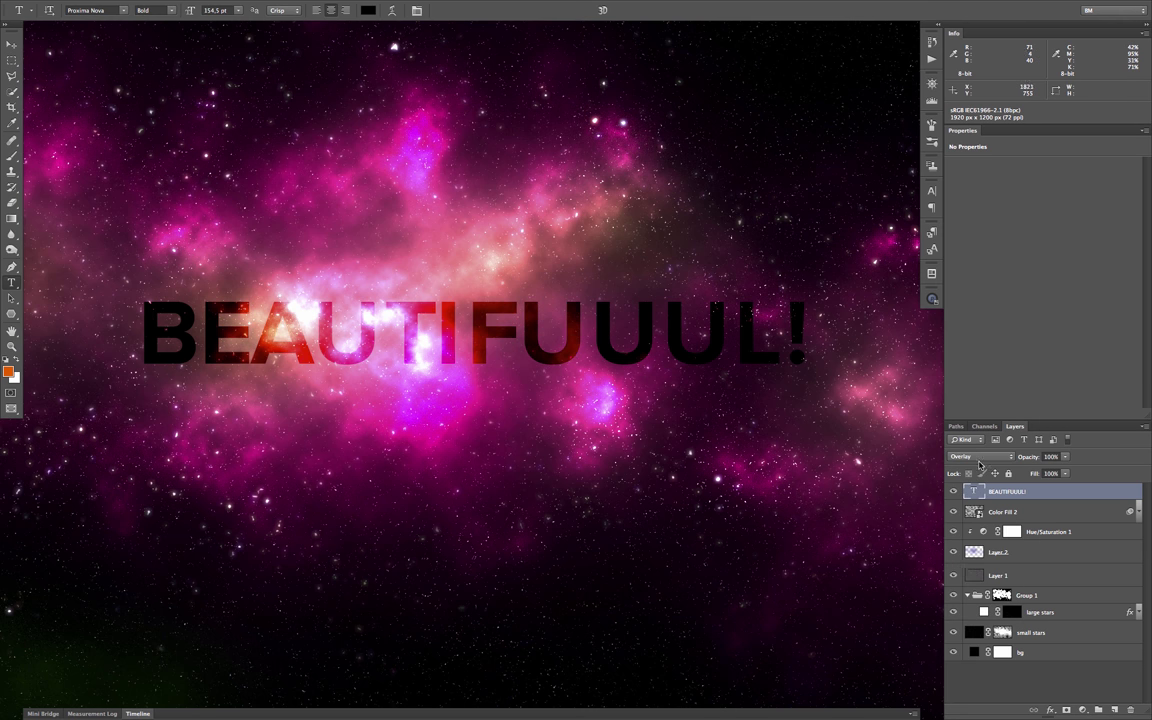
Set the text layer to Linear Burn with 20% fill, then return to standard screen mode
left_click(979, 458)
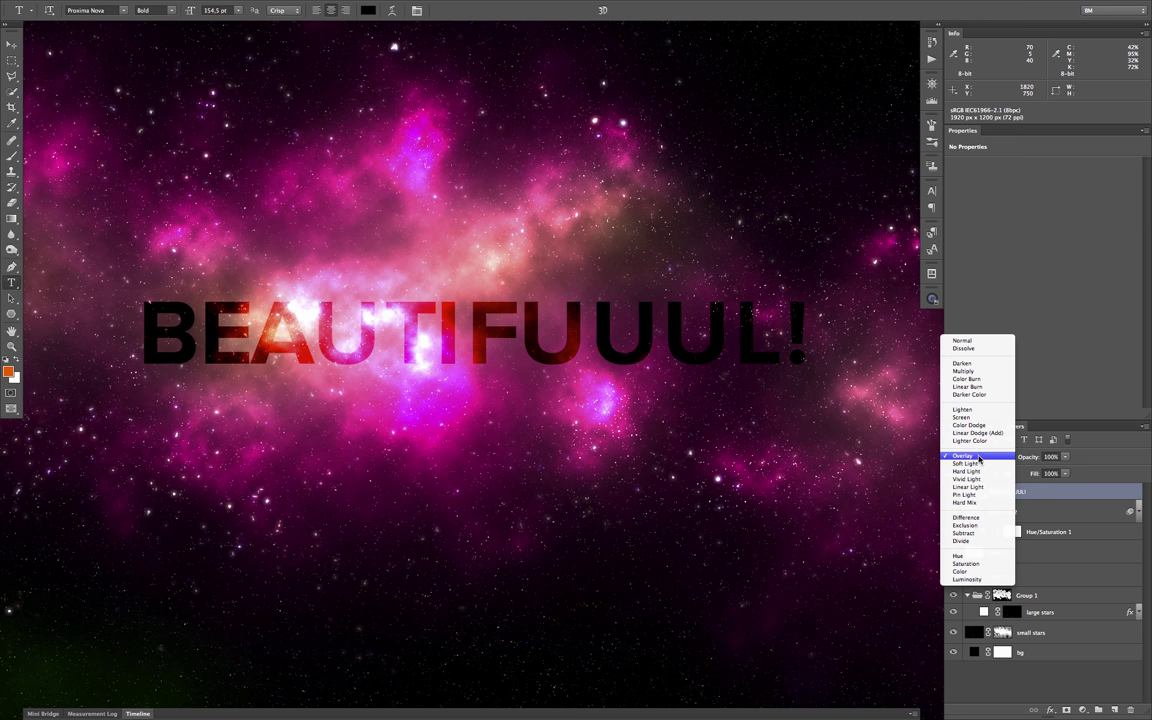
left_click(995, 388)
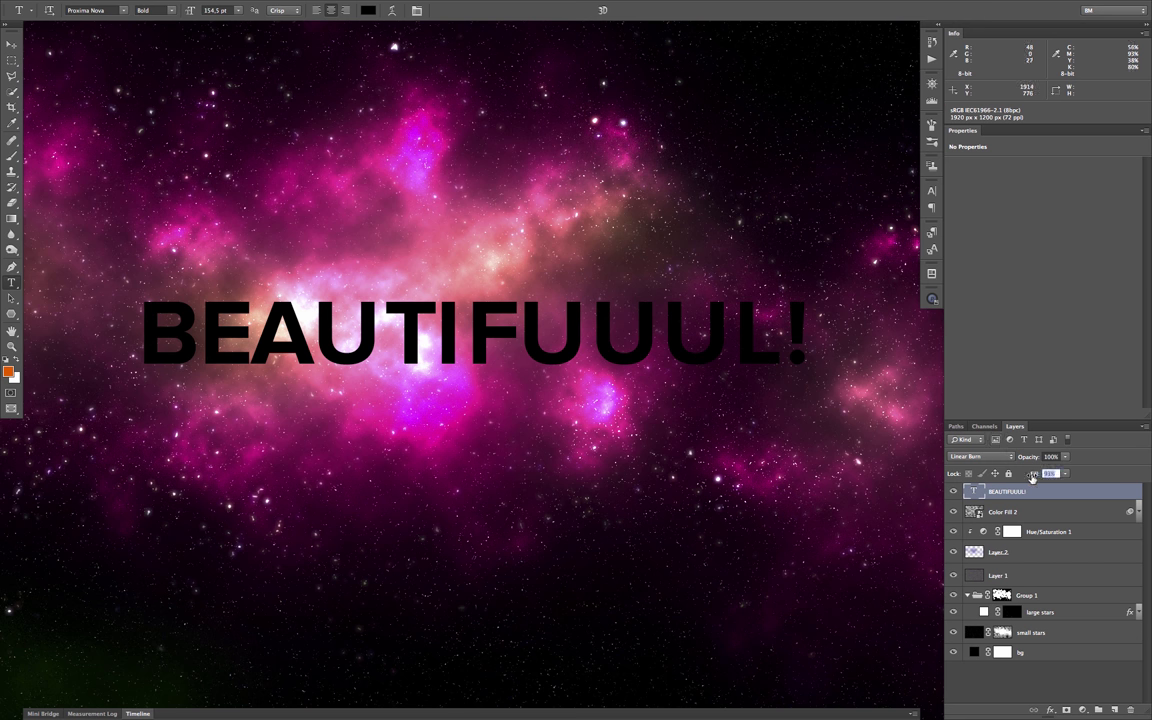
left_click_drag(1036, 474, 987, 476)
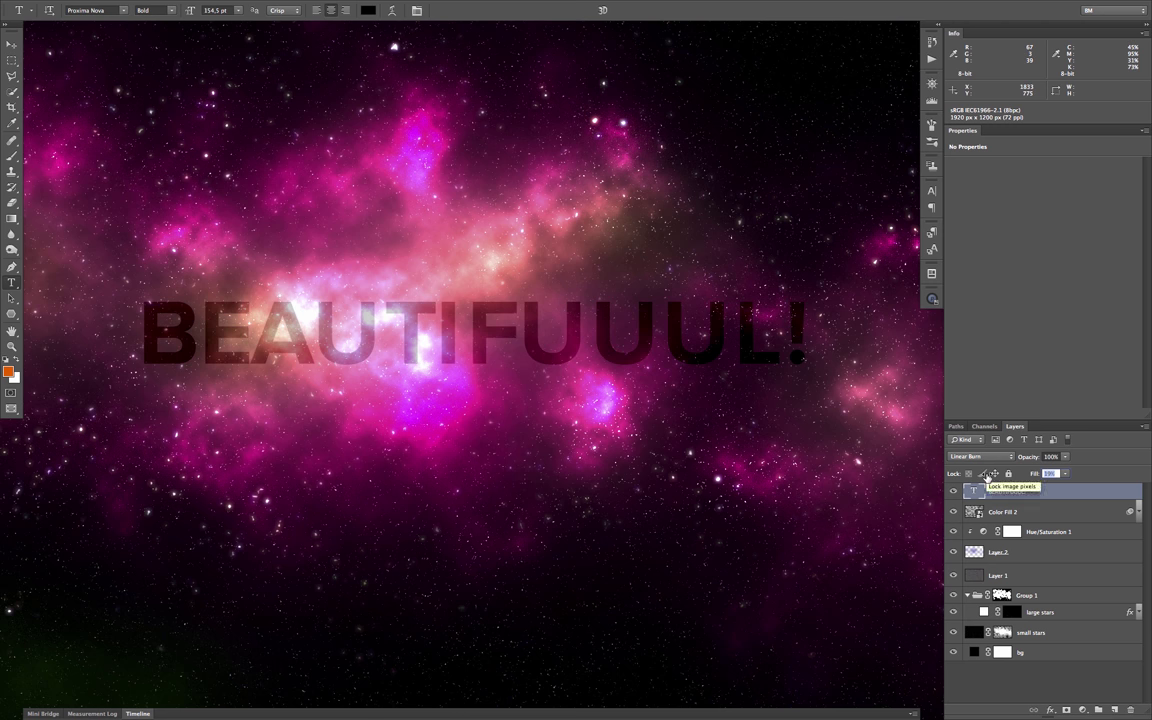
type("20")
key("Return")
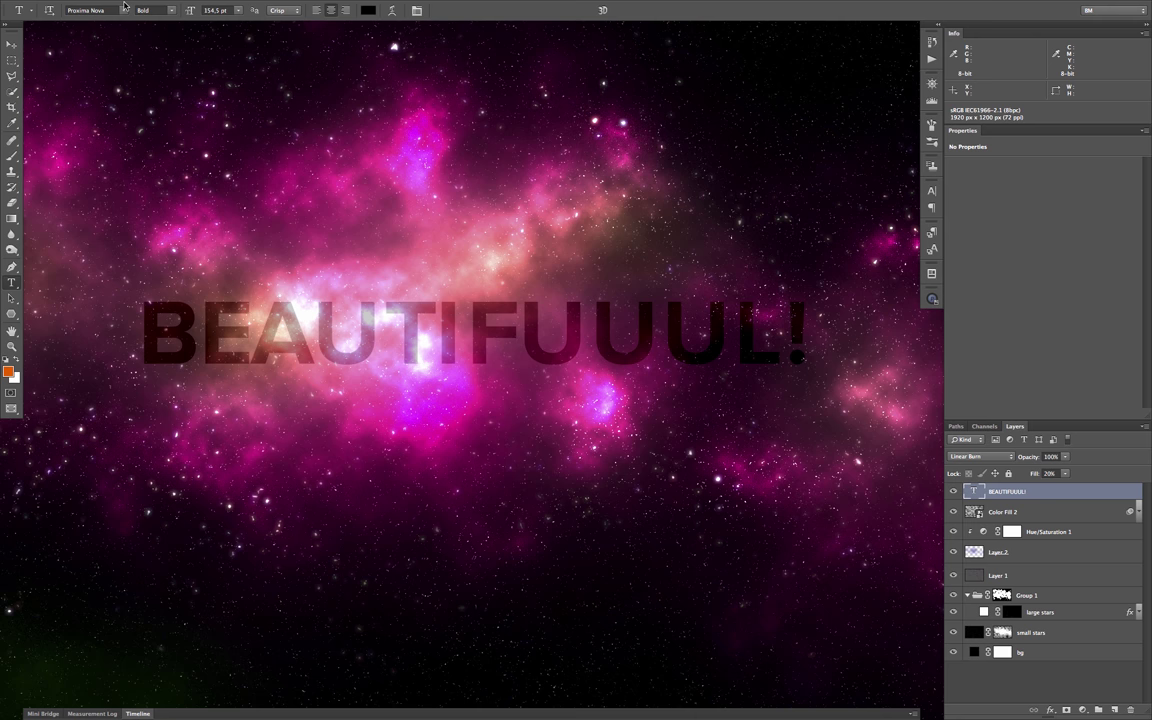
key("f")
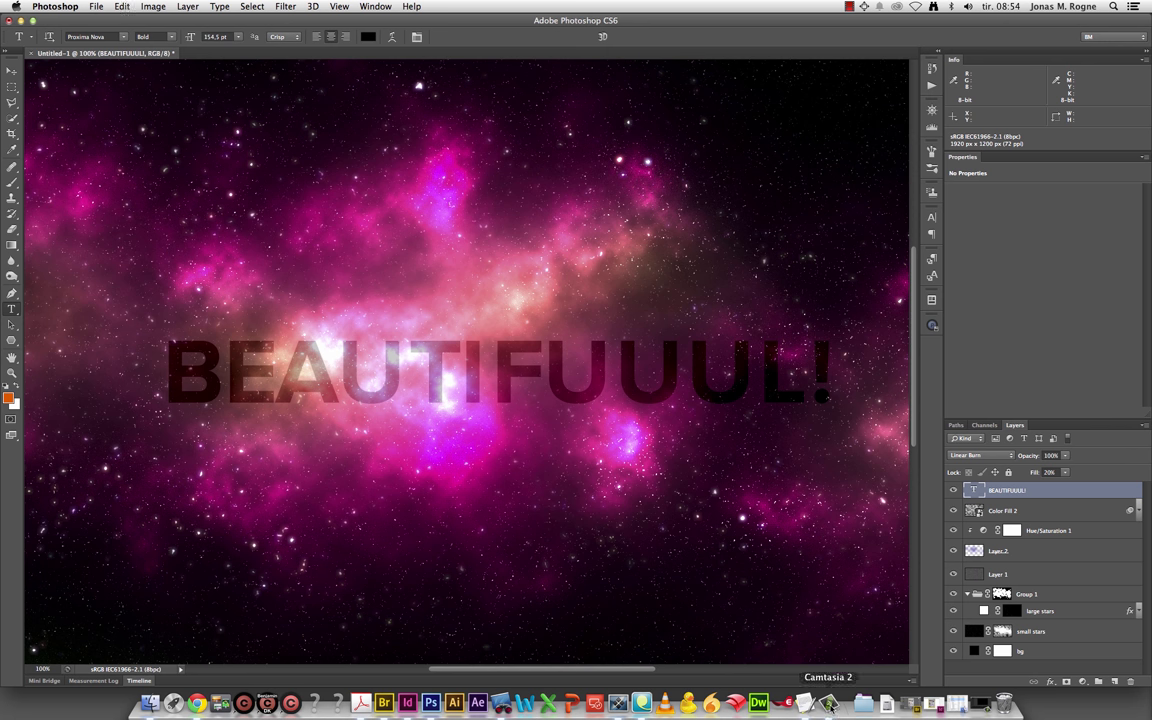